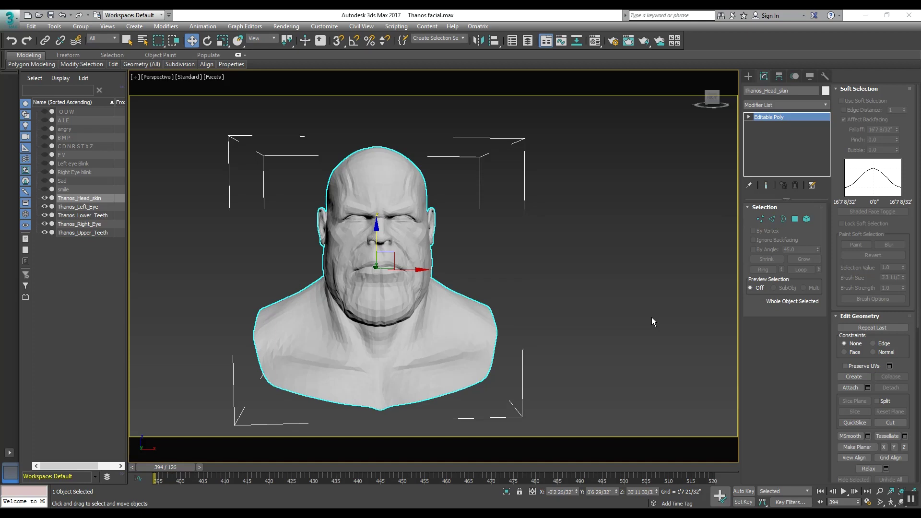
- Orbit around the bust to inspect it, then select Thanos_Head_skin
click(653, 319)
mouse_move(537, 298)
alt+middle_down()
mouse_move(561, 298)
mouse_move(519, 280)
mouse_move(477, 280)
mouse_move(535, 277)
mouse_move(536, 285)
alt+middle_up()
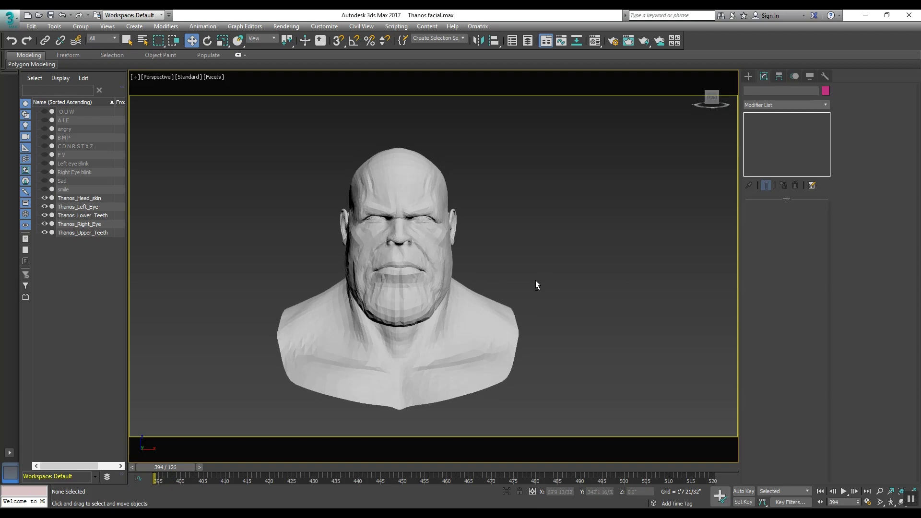
mouse_move(536, 285)
alt+middle_down()
mouse_move(527, 280)
mouse_move(618, 285)
mouse_move(527, 278)
mouse_move(558, 277)
mouse_move(529, 293)
alt+middle_up()
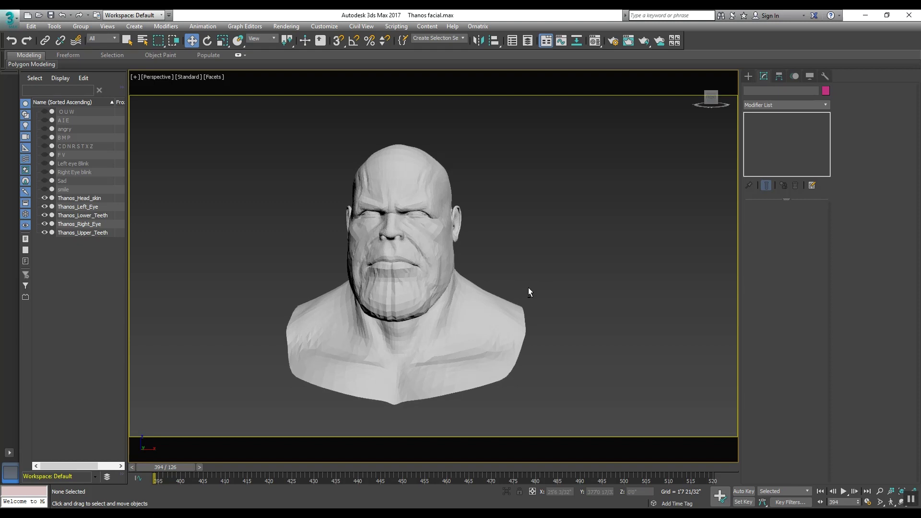
scroll(439, 277, up, 3)
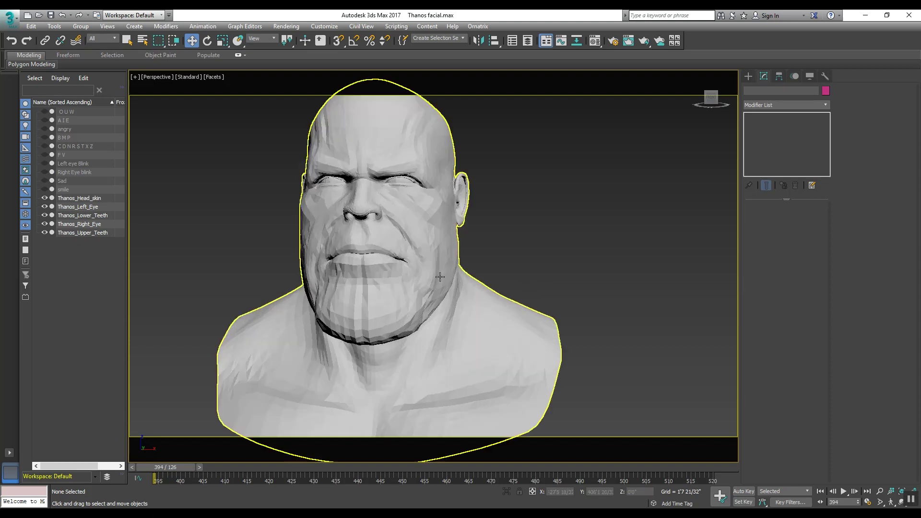
scroll(439, 277, down, 3)
alt+middle_drag(439, 279, 438, 255)
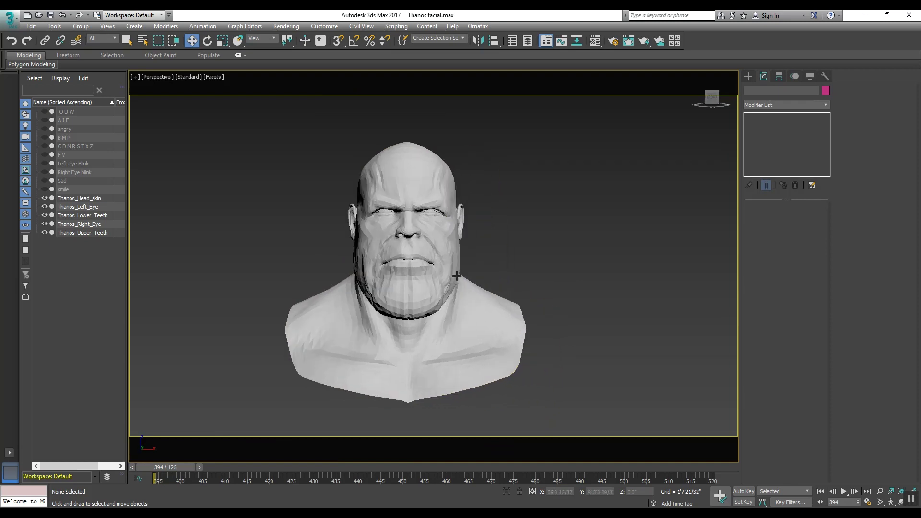
click(438, 256)
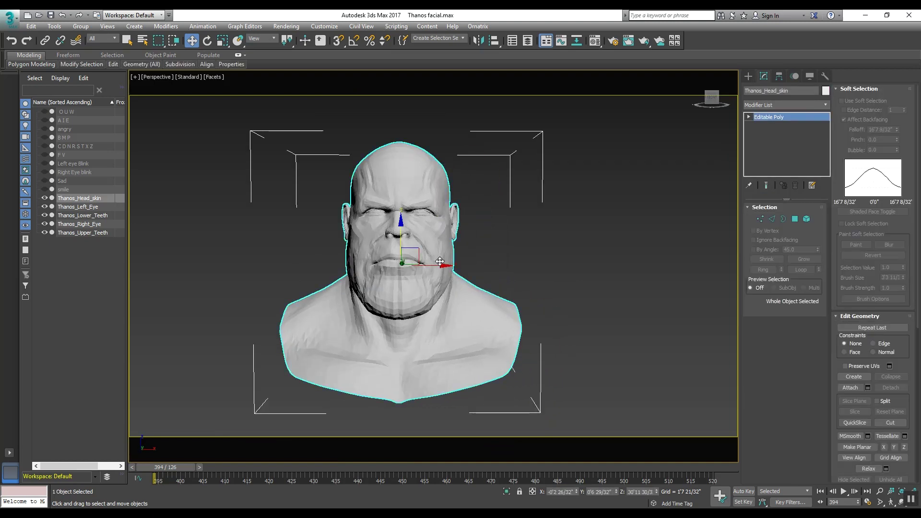
- Turn on Edged Faces, orbit to a three-quarter view, and Shift-drag a copy right
key(F4)
scroll(440, 262, up, 3)
scroll(440, 262, down, 3)
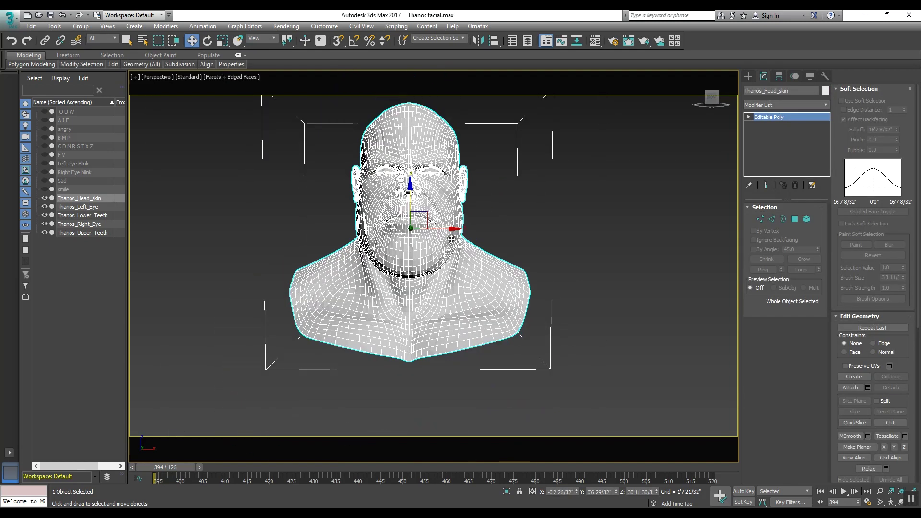
mouse_move(439, 262)
alt+middle_down()
mouse_move(418, 251)
mouse_move(468, 254)
mouse_move(471, 282)
mouse_move(455, 280)
alt+middle_up()
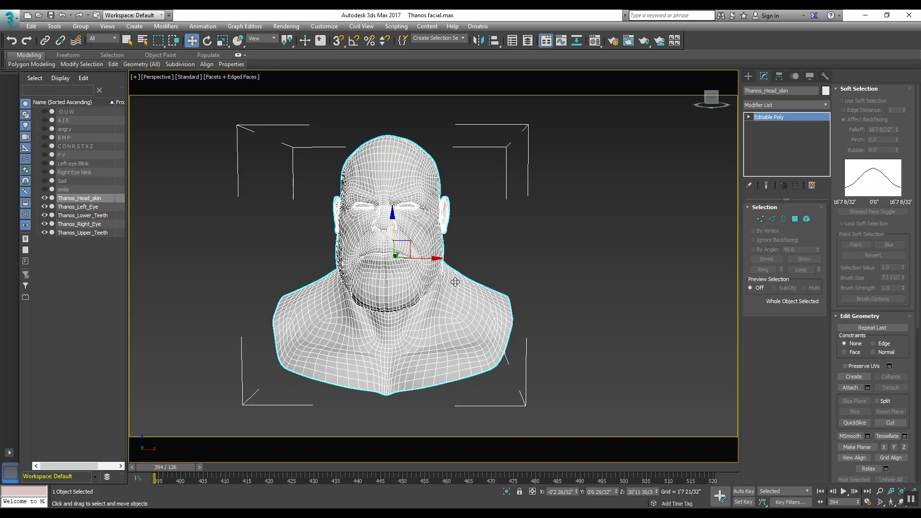
scroll(461, 289, down, 1)
scroll(432, 286, down, 2)
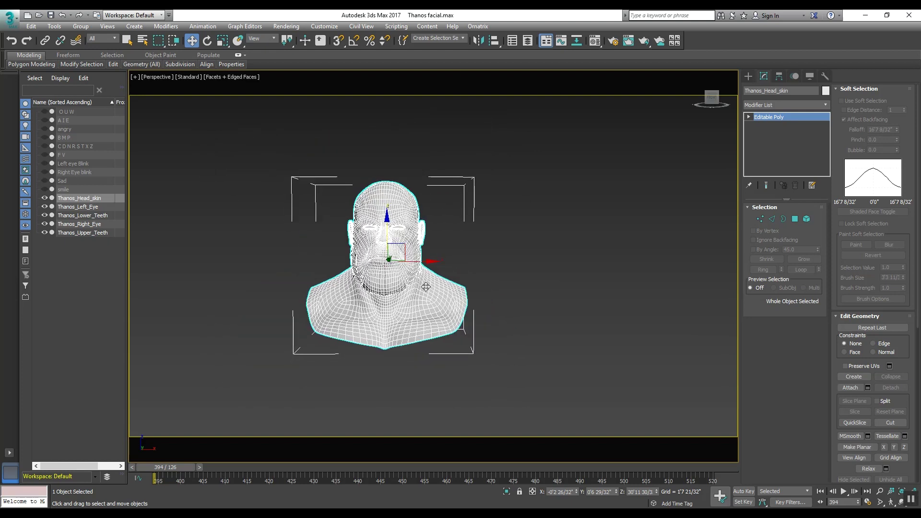
scroll(425, 285, up, 1)
scroll(419, 260, up, 1)
scroll(434, 265, up, 1)
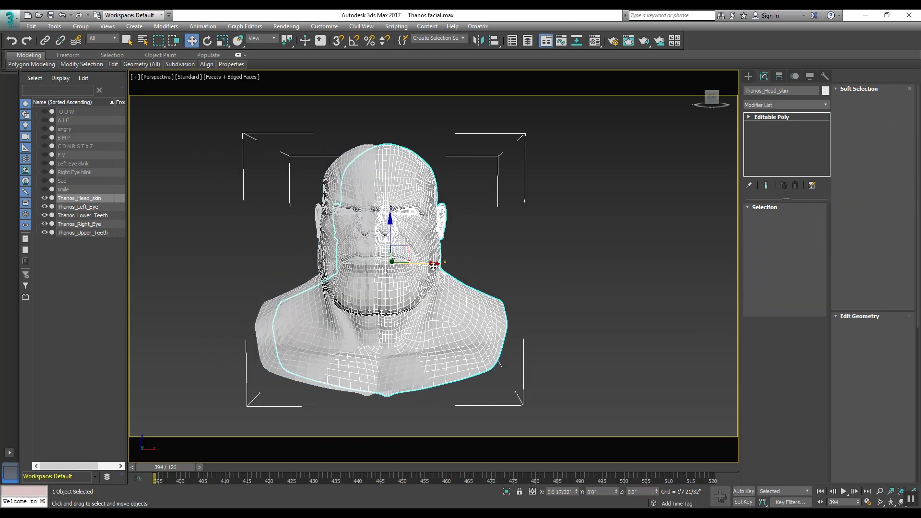
shift+drag(434, 266, 553, 275)
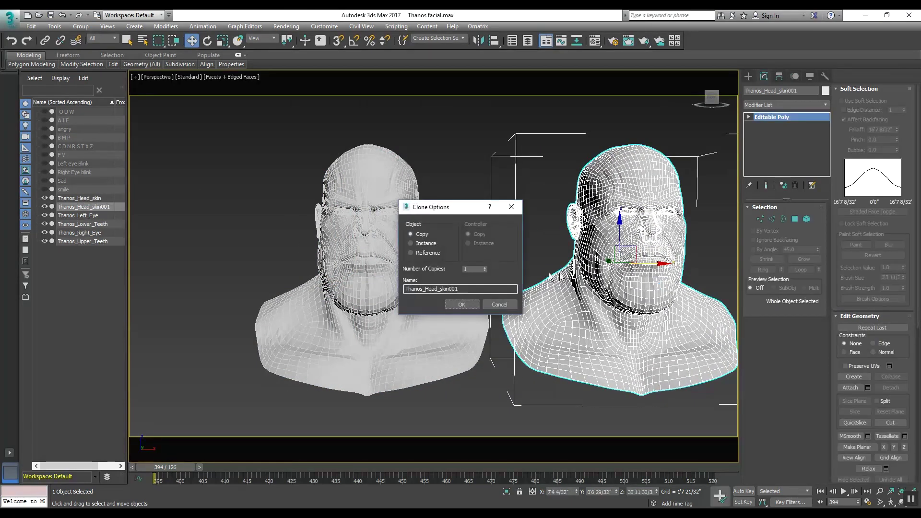
- Confirm the Thanos_Head_skin001 copy, reselect it, and frame both busts in the view
click(461, 304)
scroll(446, 288, down, 2)
scroll(432, 280, down, 1)
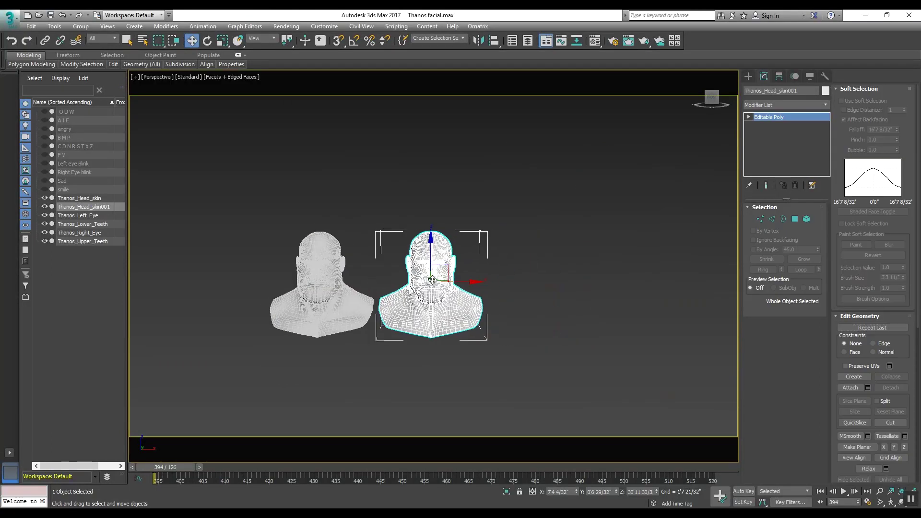
scroll(431, 280, up, 2)
click(575, 252)
scroll(562, 252, up, 1)
click(481, 247)
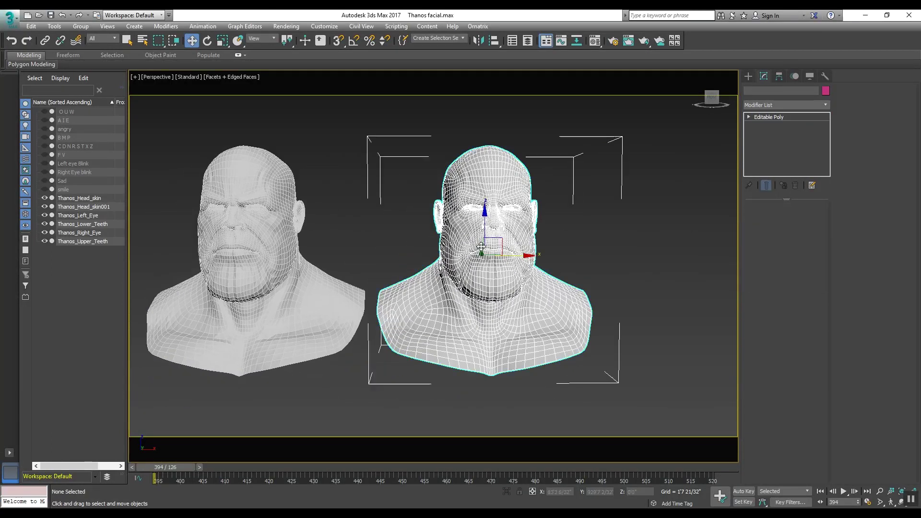
middle_drag(481, 247, 512, 237)
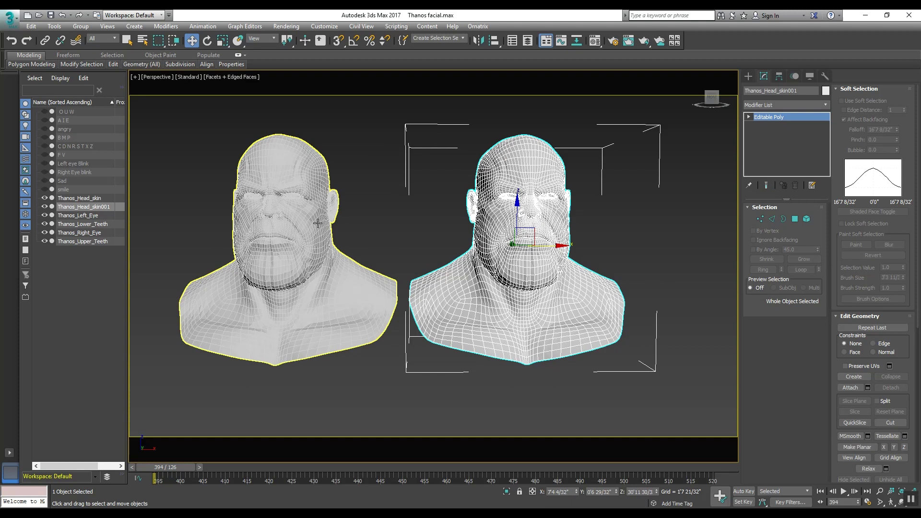
scroll(461, 263, up, 1)
scroll(464, 264, up, 2)
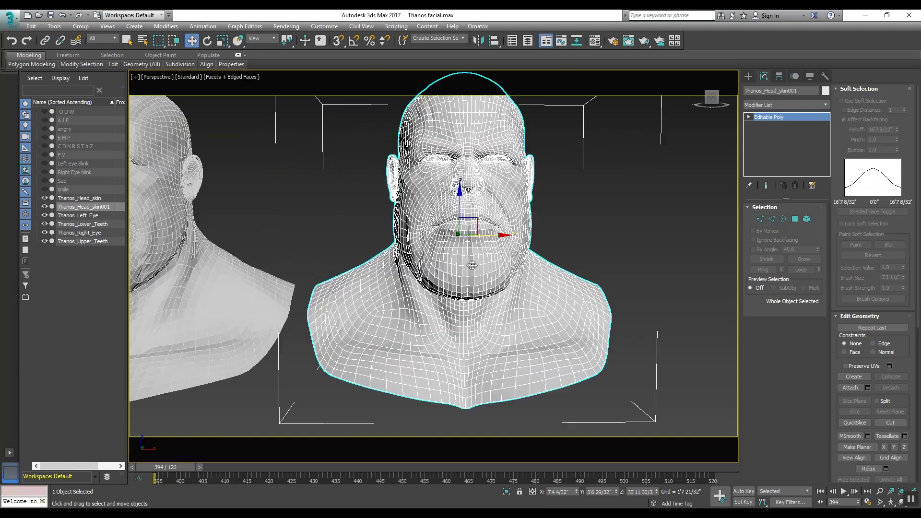
scroll(466, 266, up, 1)
middle_drag(465, 266, 527, 303)
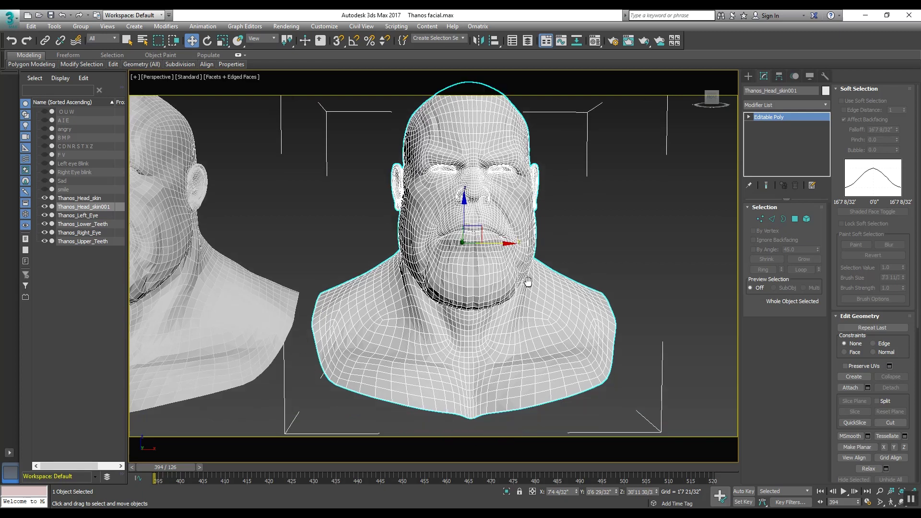
alt+middle_drag(527, 303, 568, 276)
scroll(569, 306, down, 2)
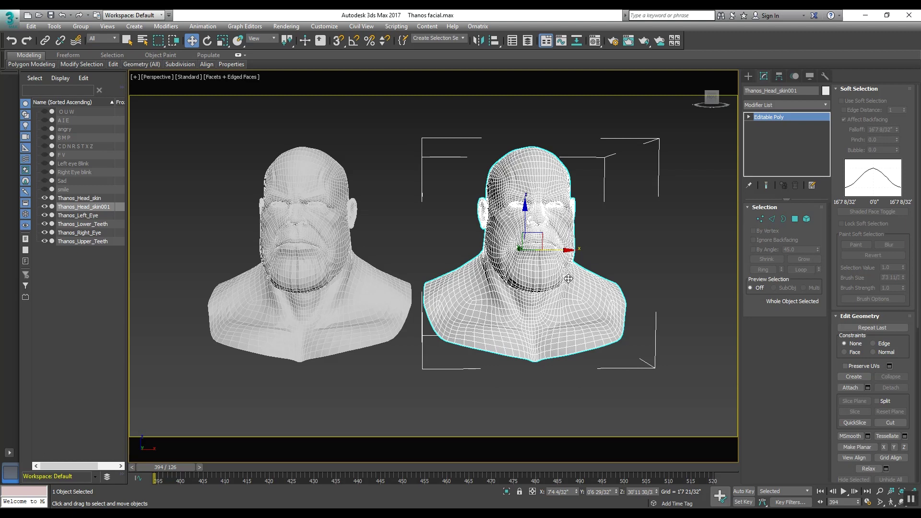
middle_drag(568, 278, 547, 278)
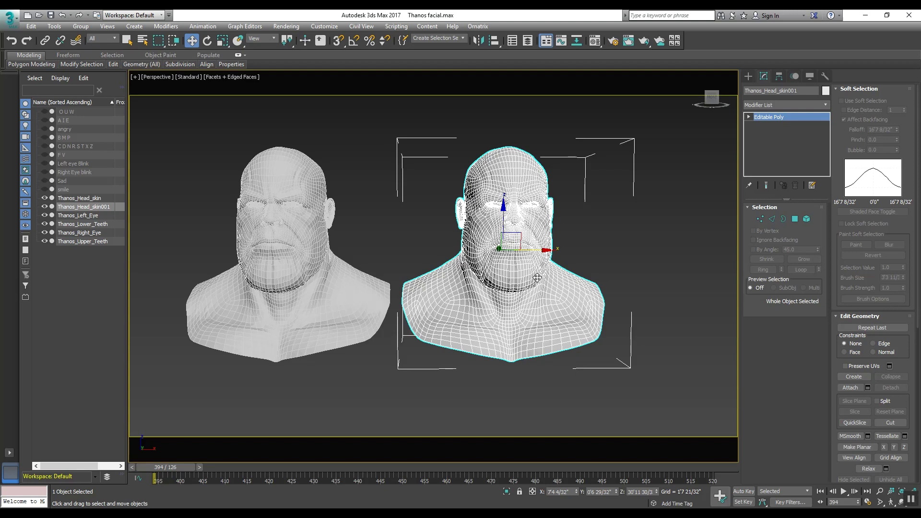
middle_drag(535, 279, 519, 263)
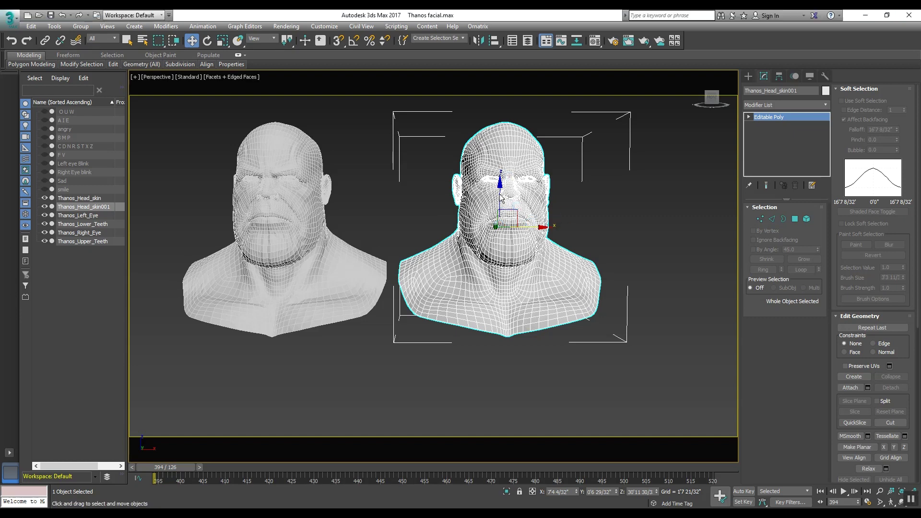
scroll(513, 230, up, 2)
scroll(523, 245, up, 3)
scroll(523, 246, down, 3)
scroll(504, 242, down, 2)
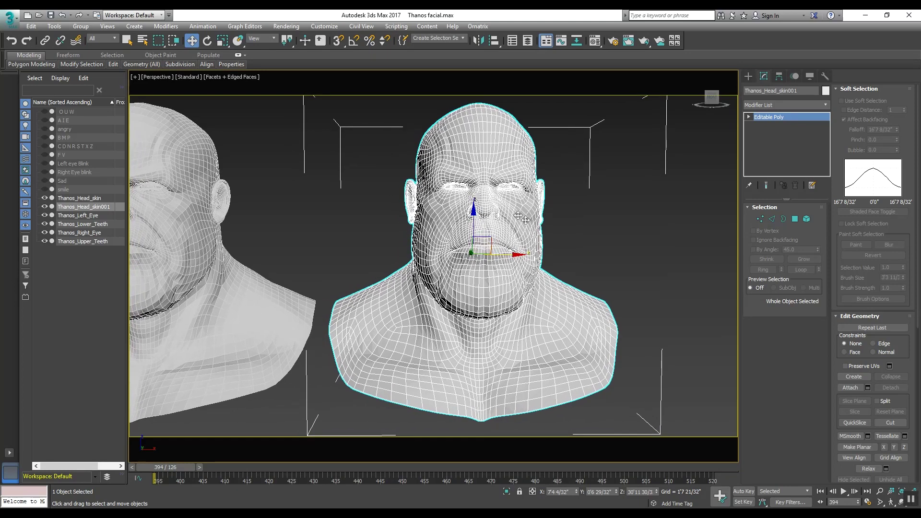
scroll(482, 237, up, 2)
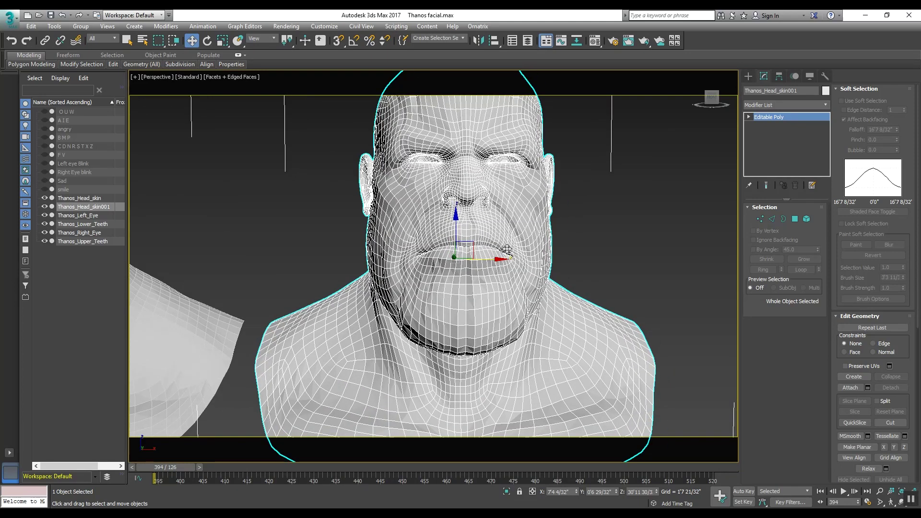
middle_drag(508, 250, 505, 244)
scroll(505, 245, down, 2)
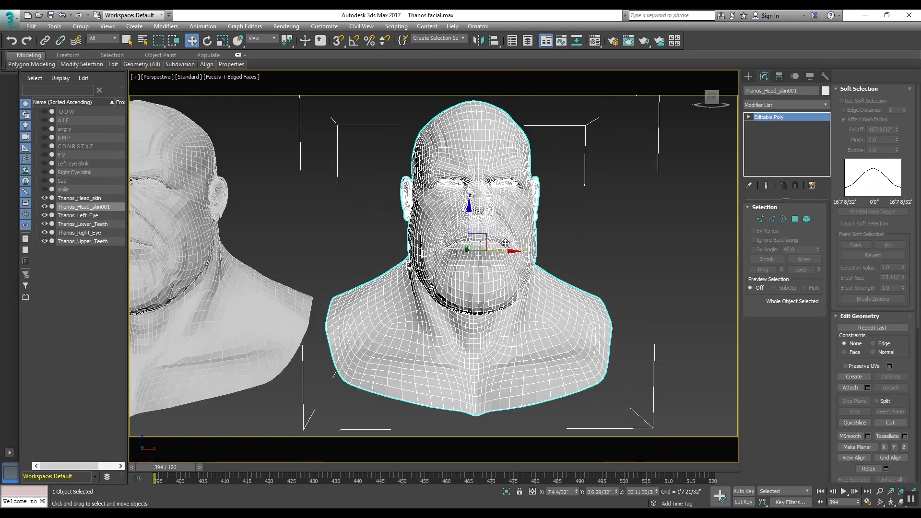
scroll(505, 244, down, 2)
scroll(512, 247, up, 4)
scroll(512, 248, up, 1)
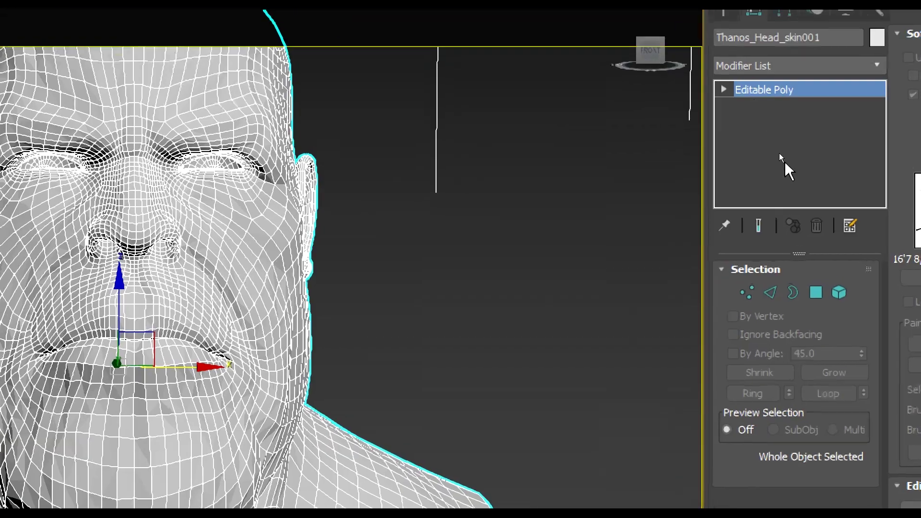
- Enter Vertex level on the copy and enable Use Soft Selection
click(748, 292)
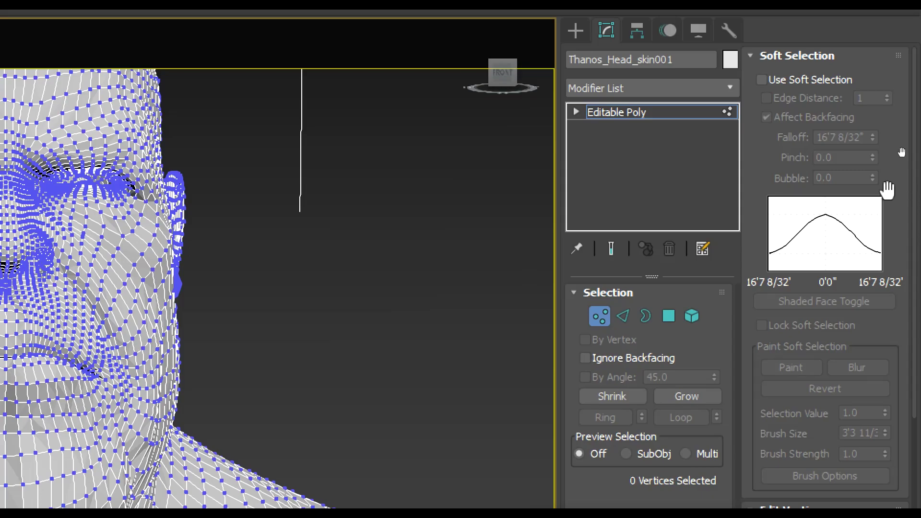
click(764, 79)
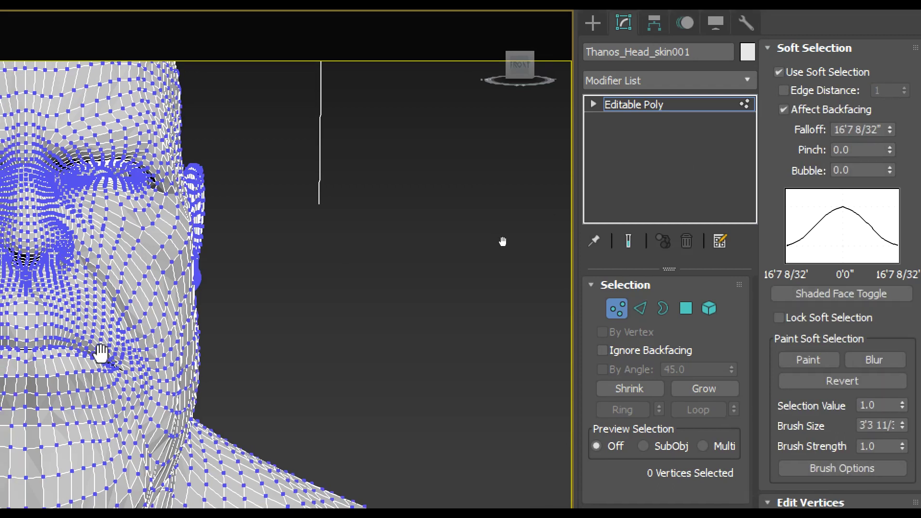
mouse_move(99, 349)
middle_down()
mouse_move(362, 331)
mouse_move(327, 340)
middle_up()
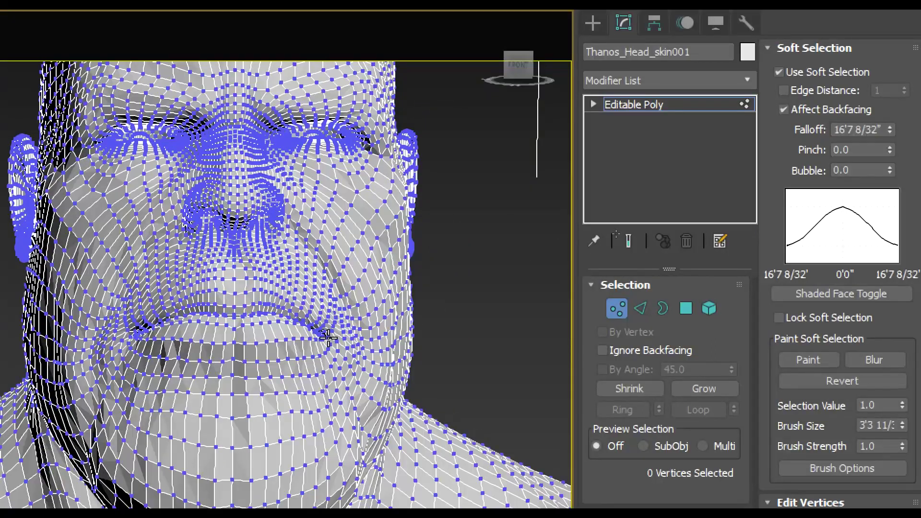
- Select both mouth-corner vertices and orbit to view the face from below
click(328, 341)
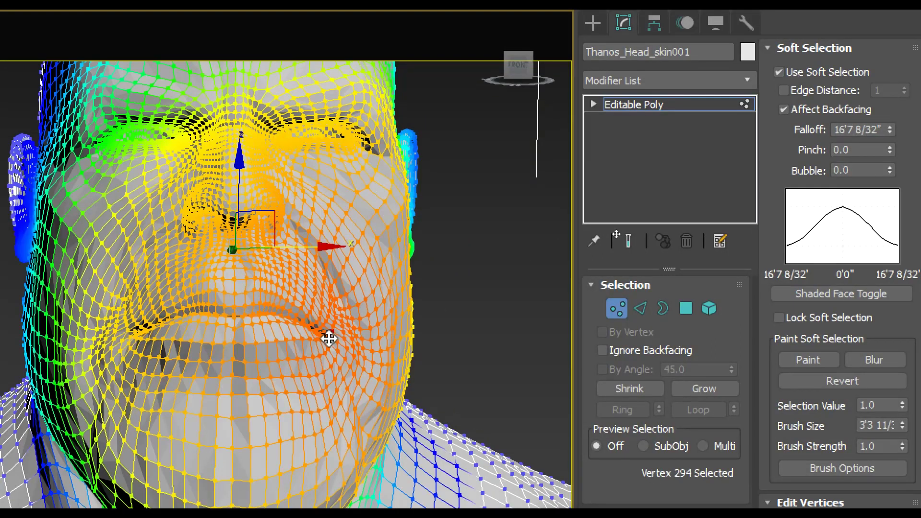
ctrl+click(132, 339)
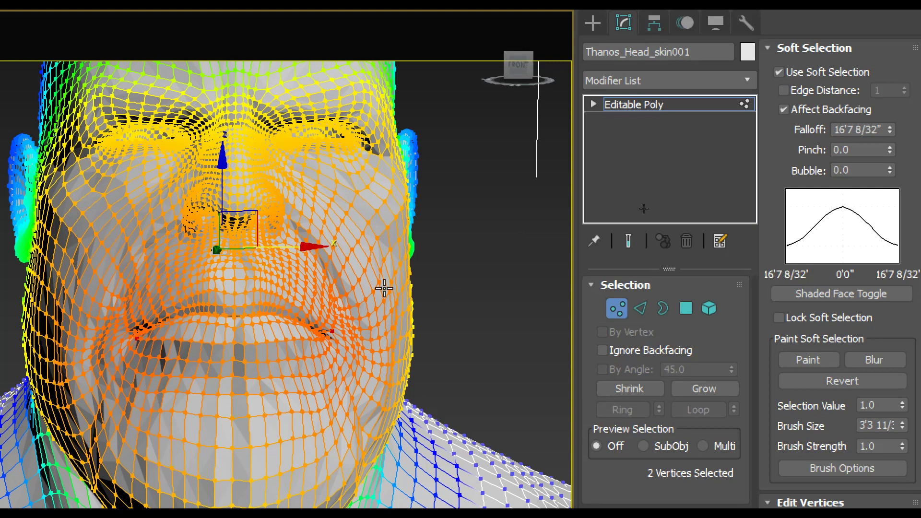
scroll(384, 288, down, 2)
scroll(384, 288, down, 2)
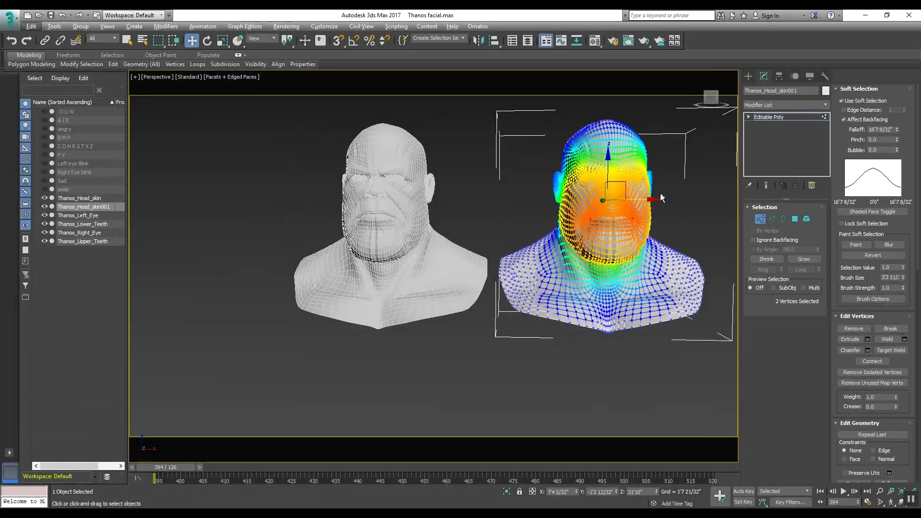
mouse_move(660, 194)
middle_down()
mouse_move(540, 213)
mouse_move(477, 257)
mouse_move(650, 283)
middle_up()
scroll(540, 214, up, 2)
scroll(539, 213, up, 2)
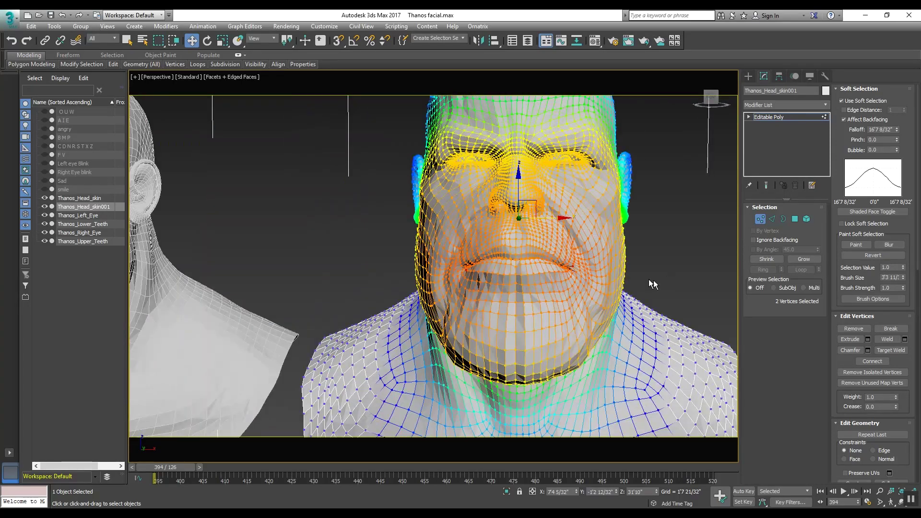
alt+middle_drag(602, 266, 479, 278)
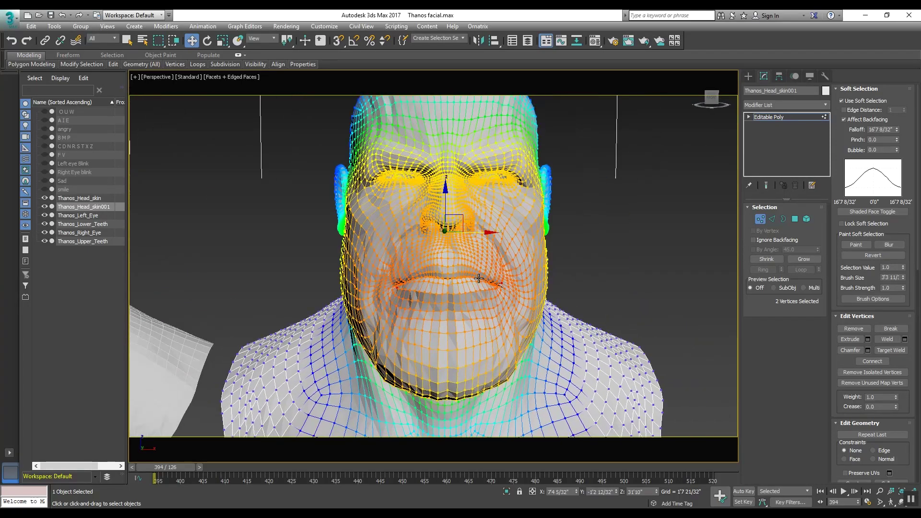
scroll(483, 273, up, 2)
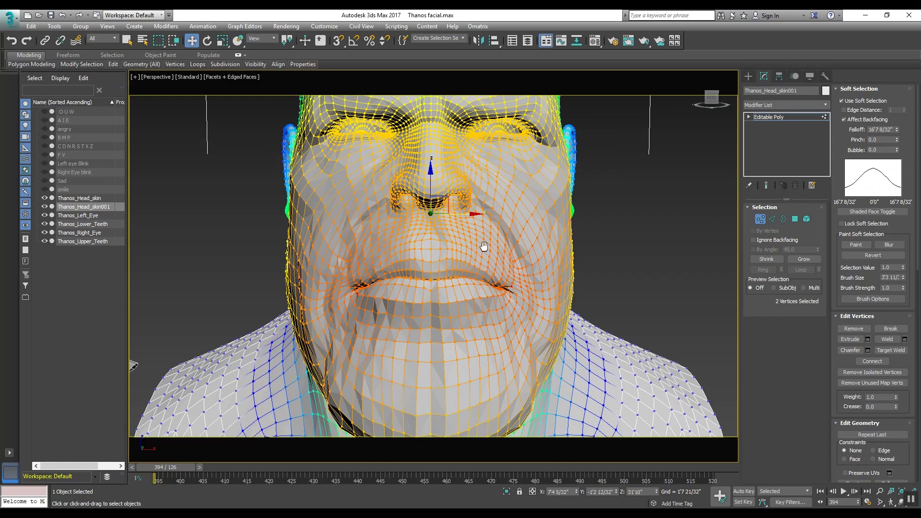
mouse_move(484, 248)
alt+middle_down()
mouse_move(497, 238)
mouse_move(486, 242)
mouse_move(495, 265)
alt+middle_up()
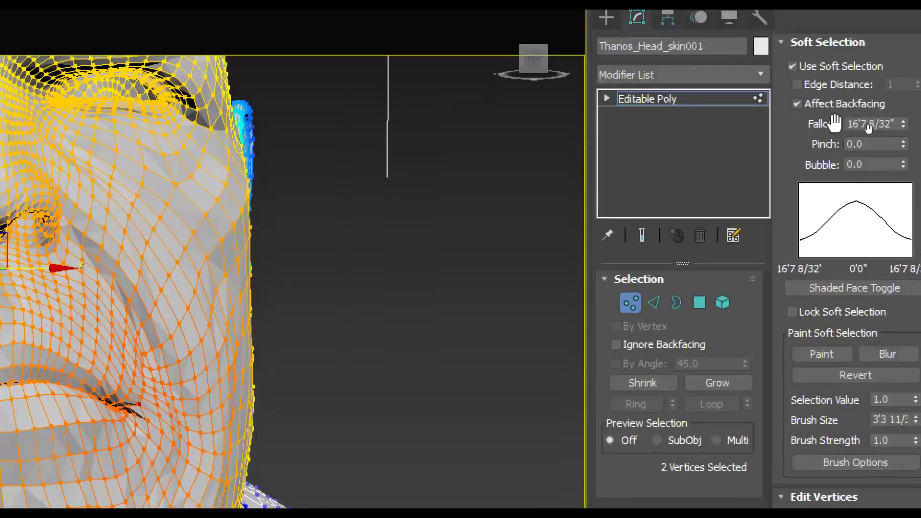
- Shrink the soft-selection falloff, raise both mouth corners into a smile, then select one corner
mouse_move(900, 126)
mouse_down()
mouse_move(902, 202)
mouse_move(902, 192)
mouse_up()
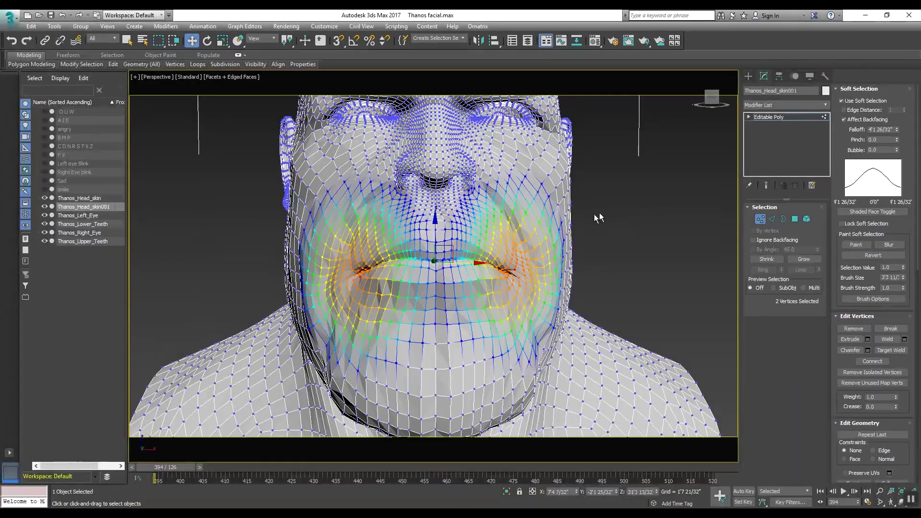
middle_drag(569, 228, 576, 235)
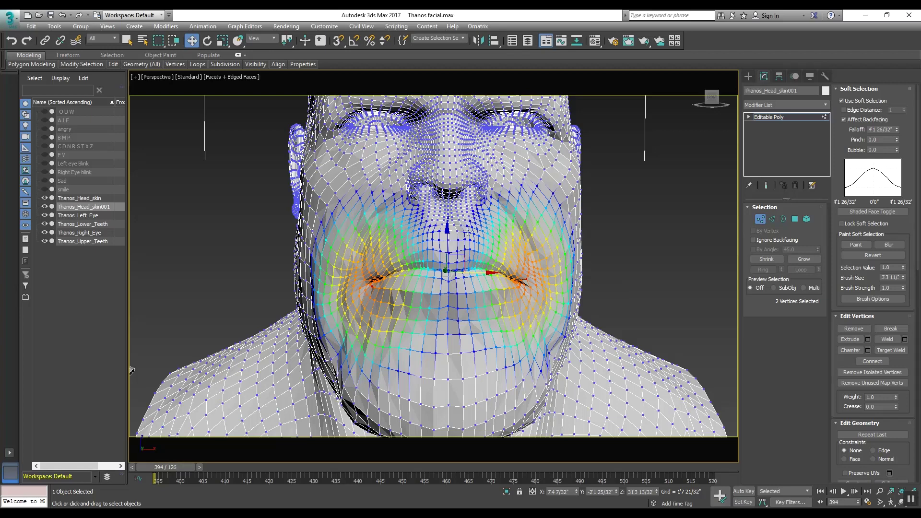
mouse_move(446, 230)
mouse_down()
mouse_move(446, 194)
mouse_move(447, 203)
mouse_up()
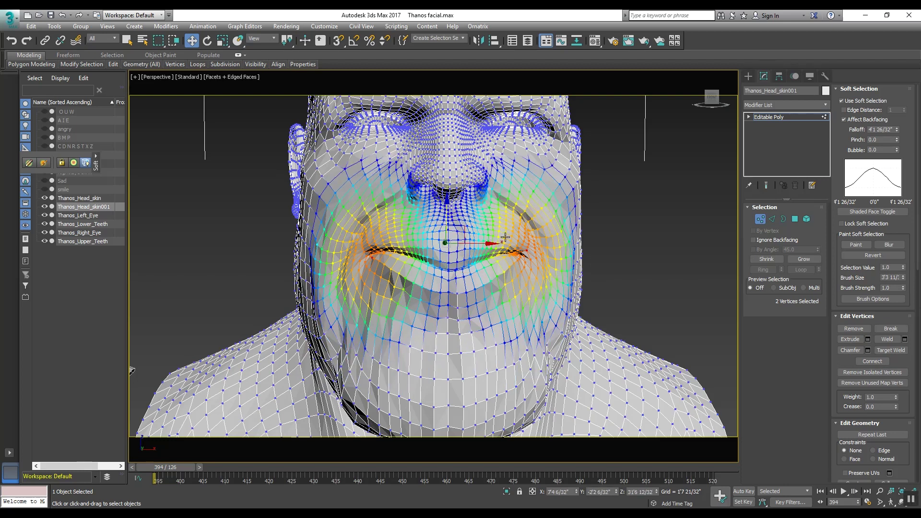
alt+drag(523, 244, 521, 234)
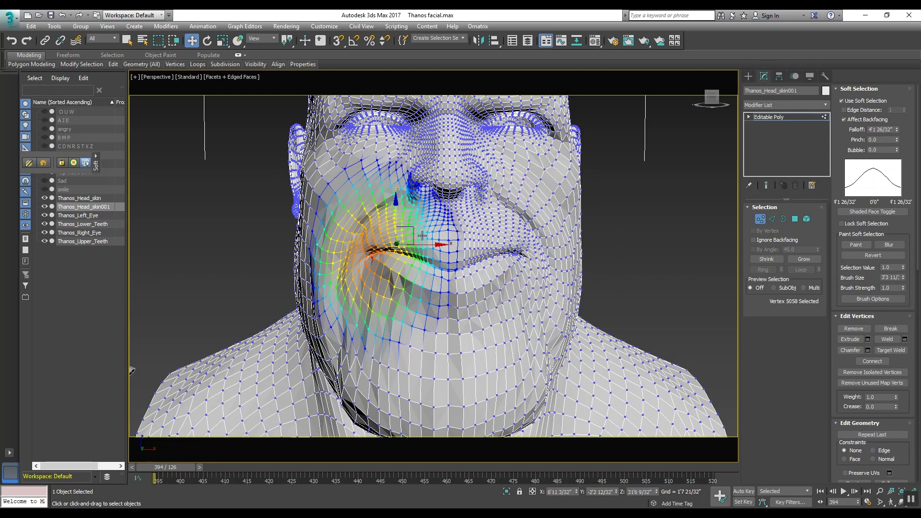
- Try rotating each mouth corner and undo both rotations
key(e)
drag(428, 217, 424, 205)
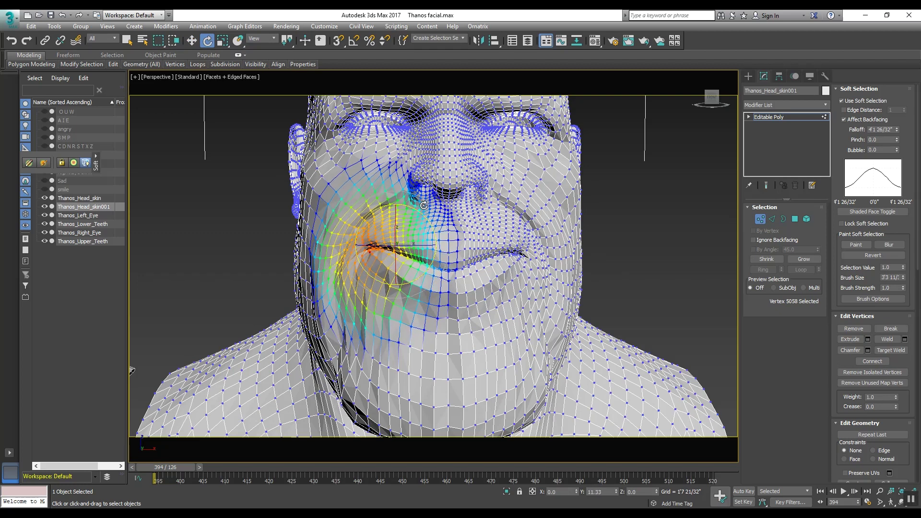
key(ctrl+z)
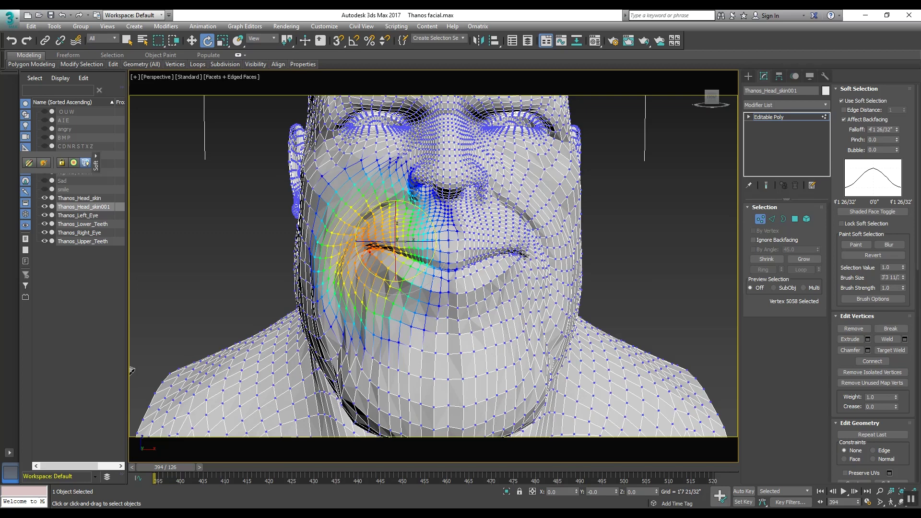
click(521, 252)
drag(476, 217, 467, 229)
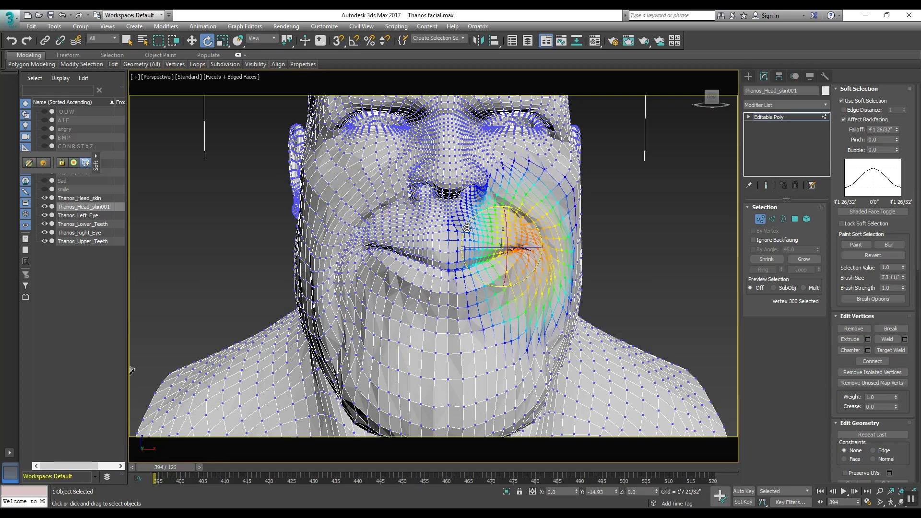
key(ctrl+z)
- Deselect the vertices, exit Vertex mode, deselect the head, and turn off Edged Faces
click(601, 245)
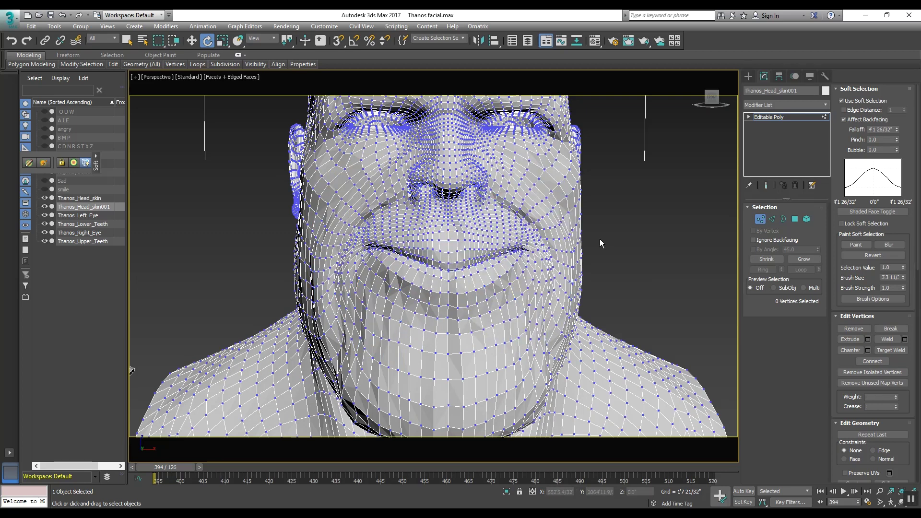
click(767, 116)
click(216, 181)
scroll(448, 275, down, 3)
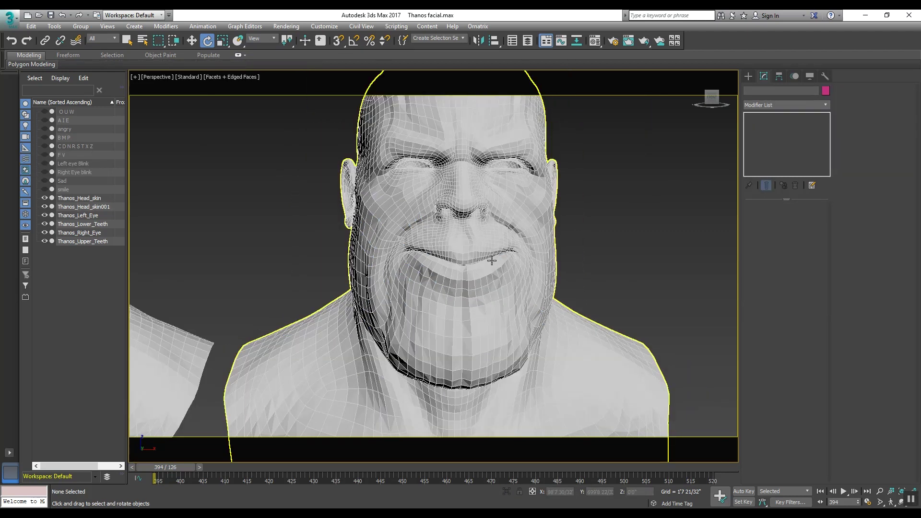
scroll(449, 275, down, 2)
key(F4)
scroll(448, 275, down, 1)
scroll(461, 275, down, 1)
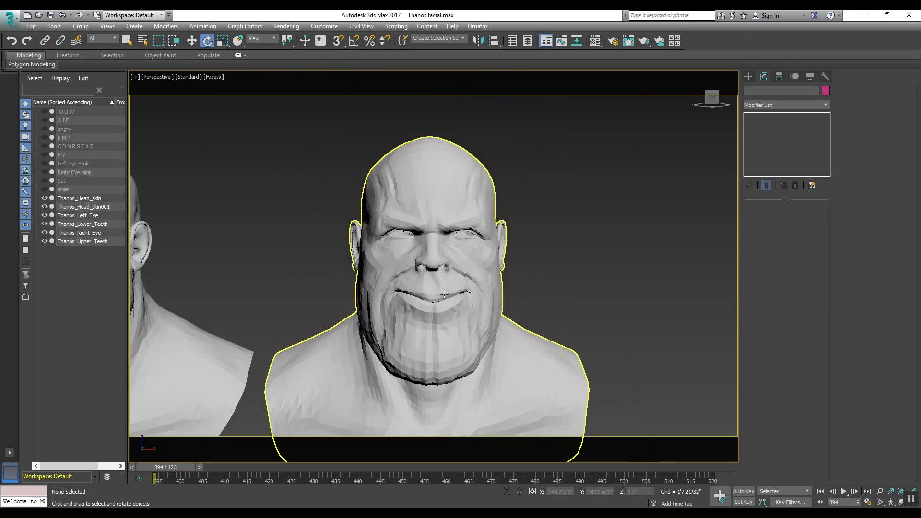
scroll(476, 275, down, 1)
scroll(476, 275, down, 1)
scroll(471, 275, down, 1)
scroll(480, 274, down, 1)
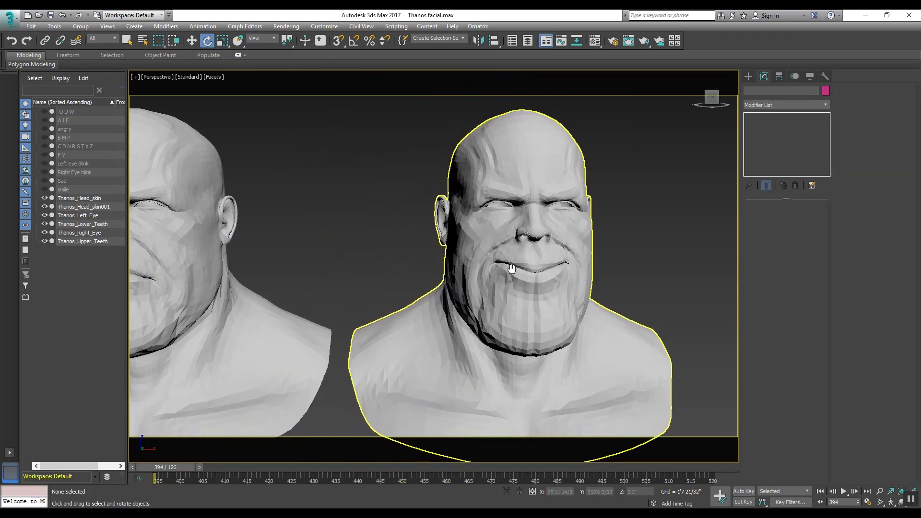
scroll(504, 271, down, 2)
- Clone the original neutral head to the right as Thanos_Head_skin002, with Edged Faces on
click(278, 199)
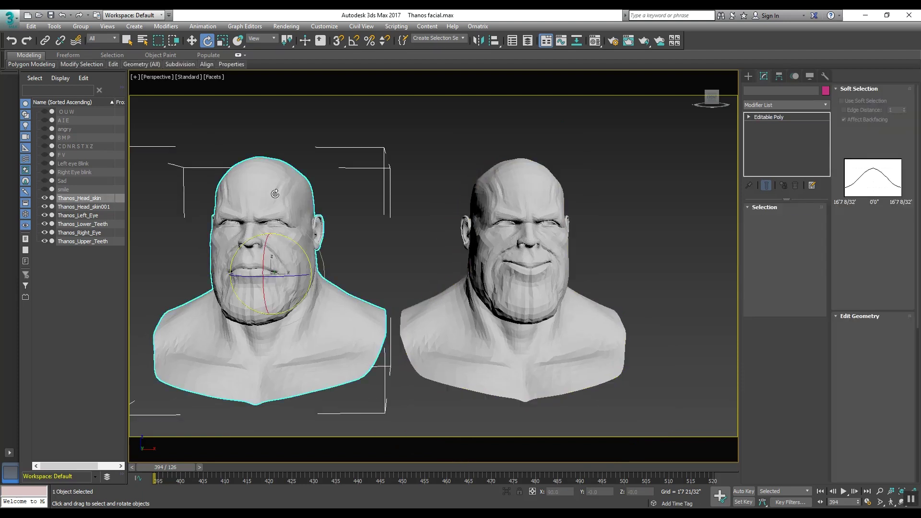
key(F3)
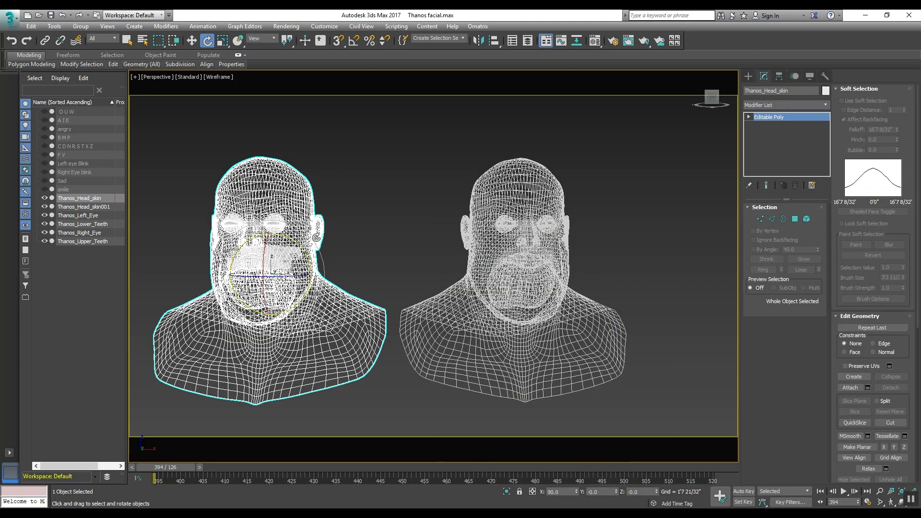
key(F3)
key(F4)
key(w)
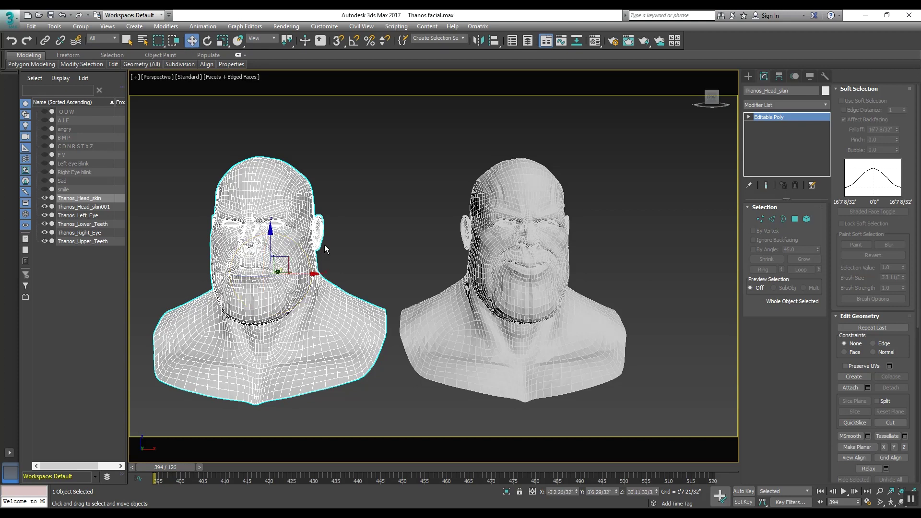
middle_drag(324, 245, 316, 242)
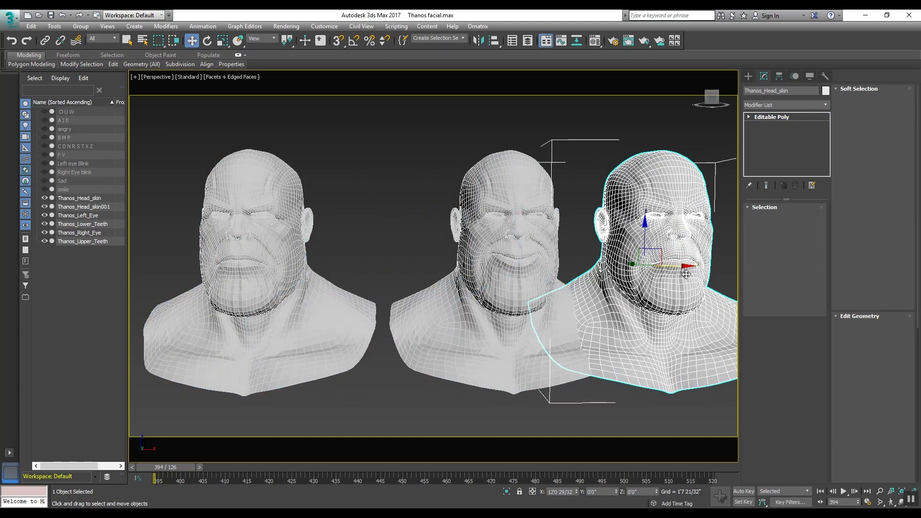
shift+drag(304, 268, 579, 280)
click(461, 304)
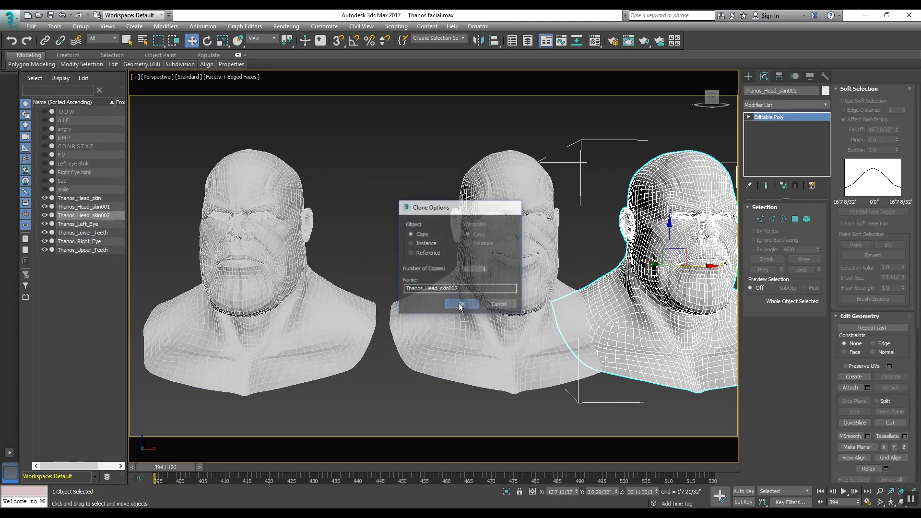
- Centre the view on the new copy and turn off Show Safe Frames
mouse_move(621, 283)
middle_down()
mouse_move(457, 275)
mouse_move(446, 266)
middle_up()
scroll(449, 259, up, 5)
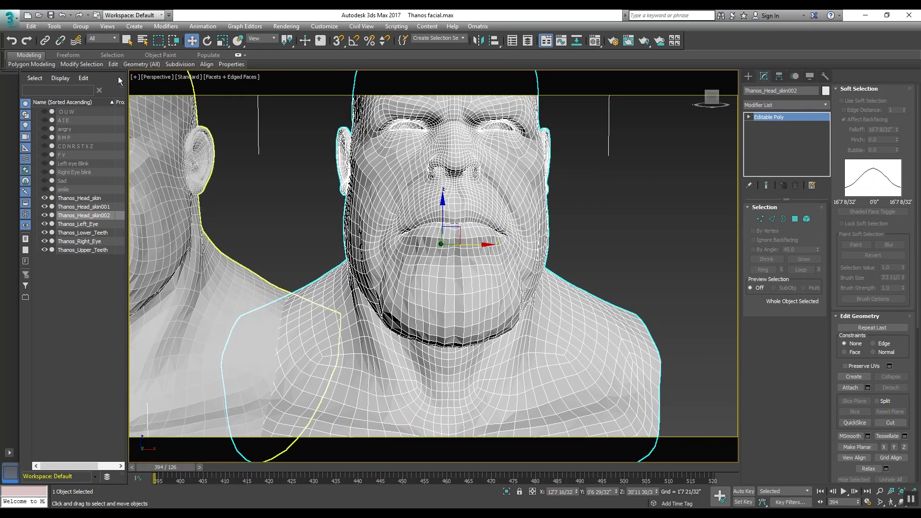
click(153, 77)
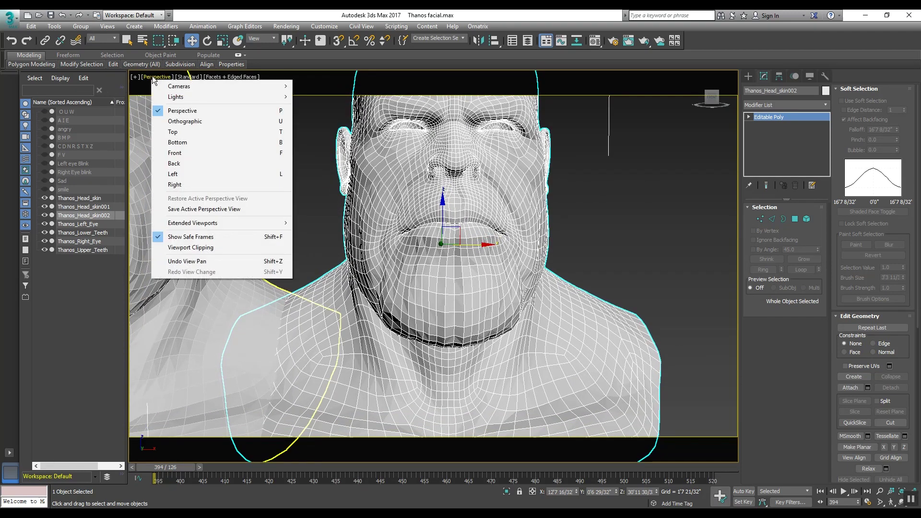
click(191, 236)
scroll(415, 250, down, 4)
key(ctrl+x)
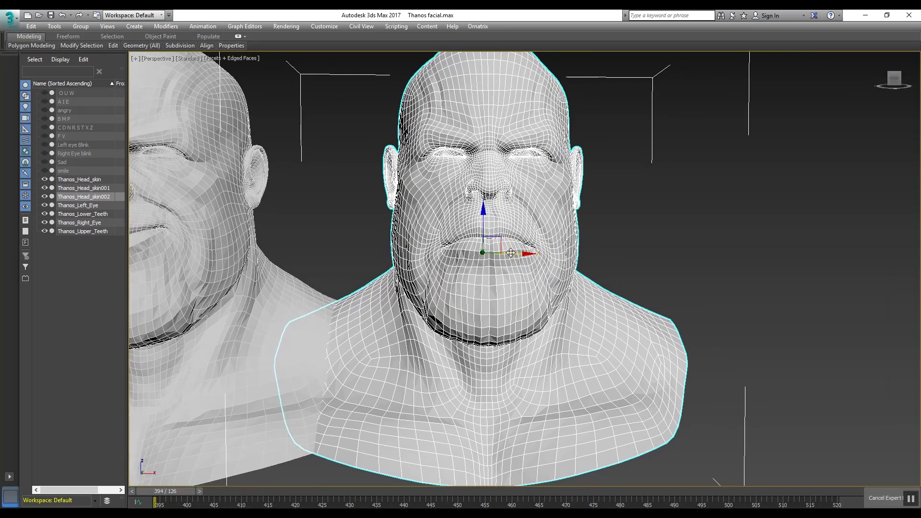
scroll(511, 253, down, 3)
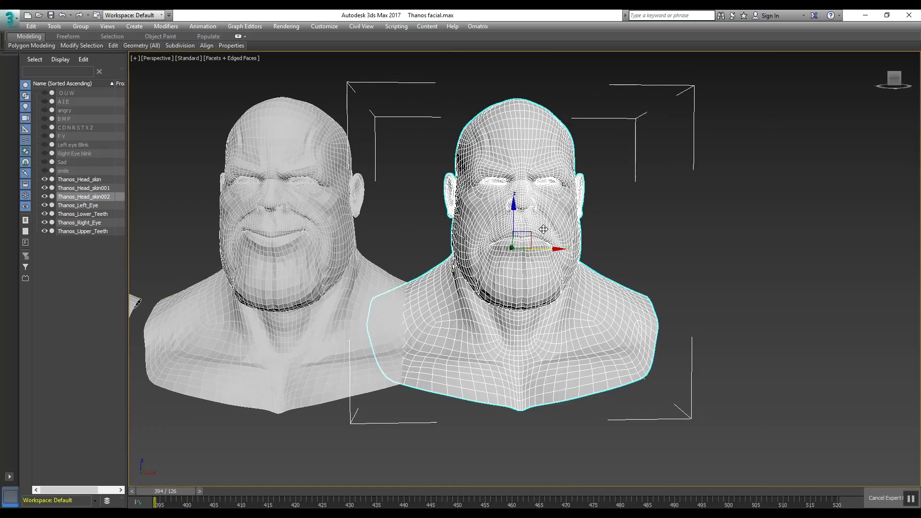
key(ctrl+x)
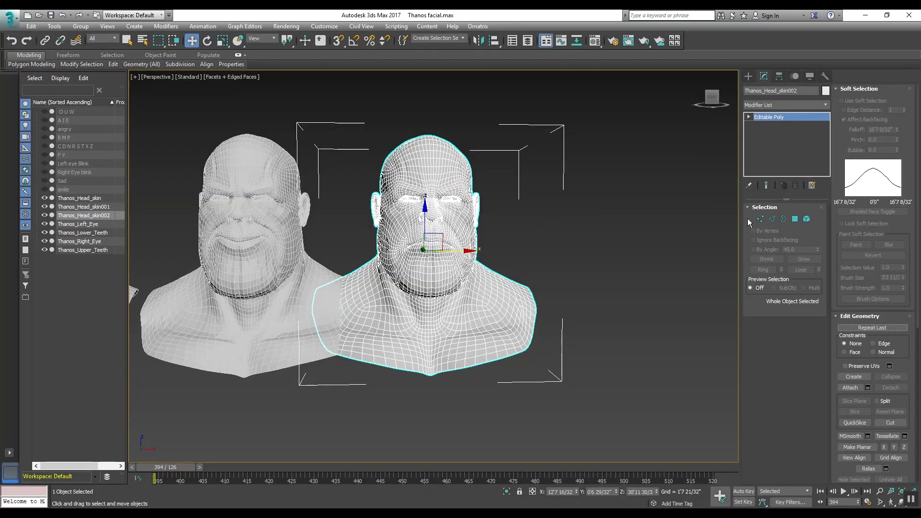
- Select both mouth corners with a tight soft-selection falloff and pull them down
click(760, 220)
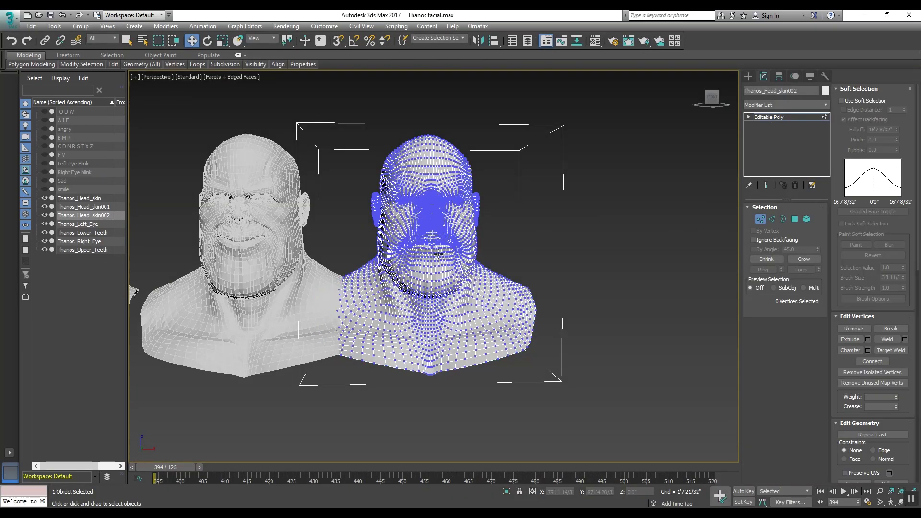
scroll(439, 254, up, 5)
scroll(438, 254, up, 5)
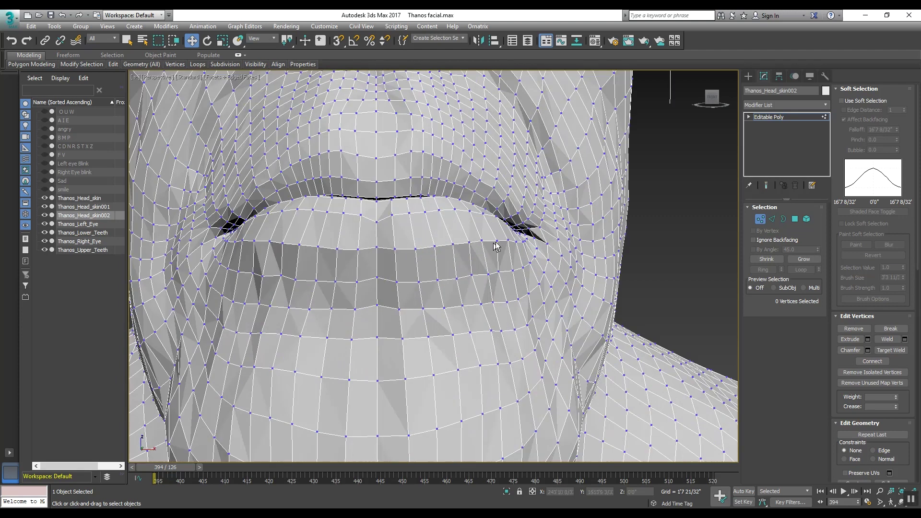
click(532, 239)
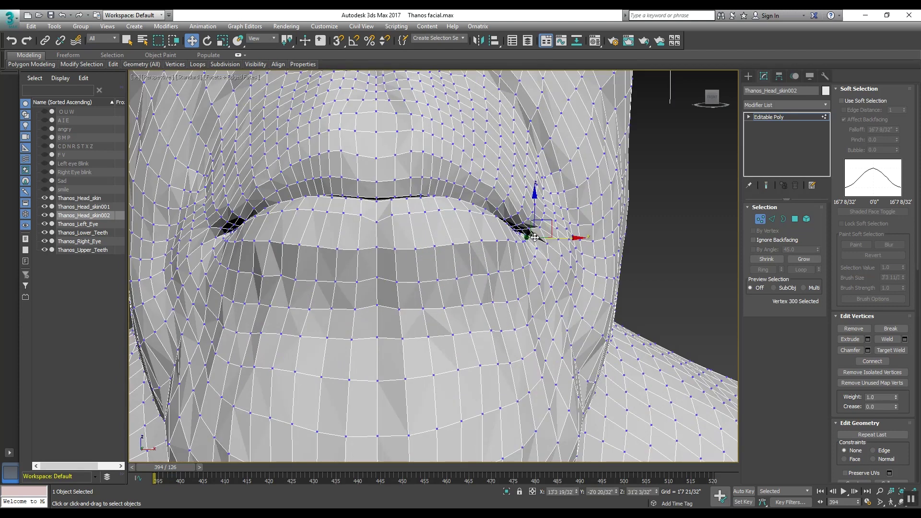
ctrl+click(219, 237)
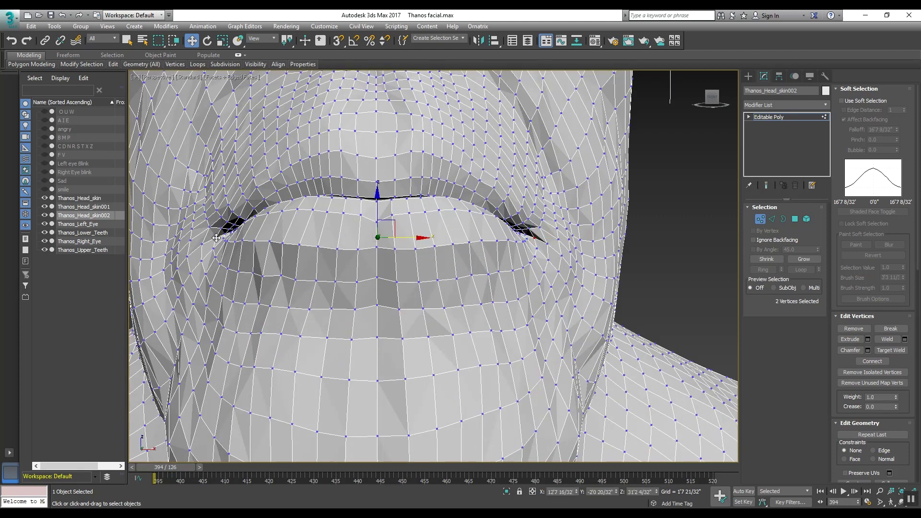
click(842, 100)
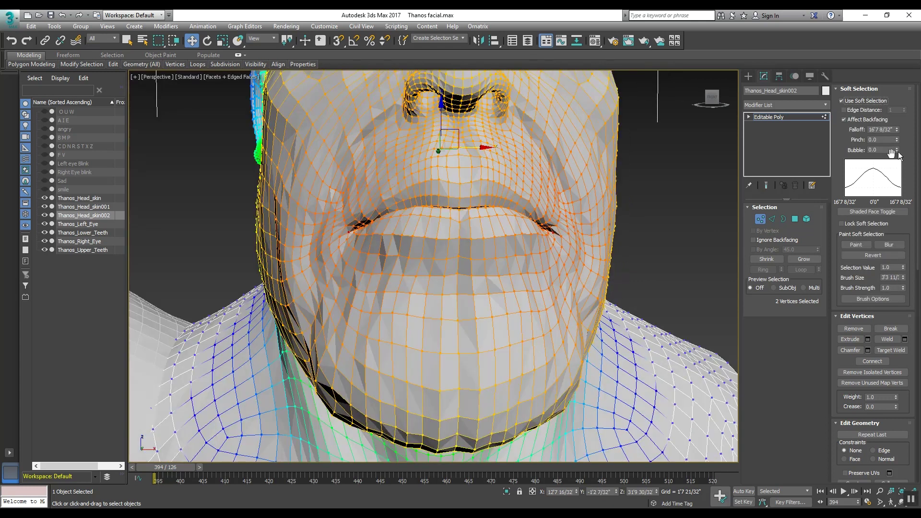
drag(897, 128, 891, 167)
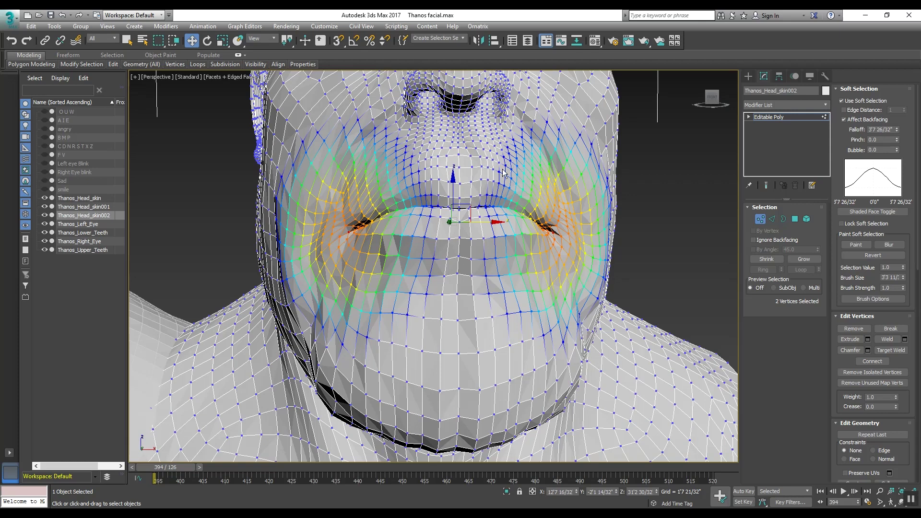
middle_drag(503, 172, 477, 167)
drag(433, 178, 434, 226)
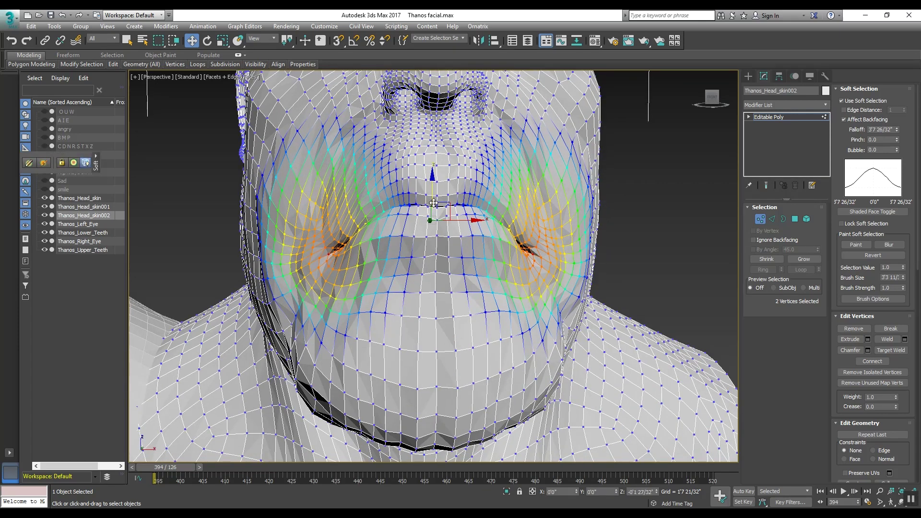
- Rotate the left and right mouth corners downward, then exit vertex editing and hide edges
click(638, 217)
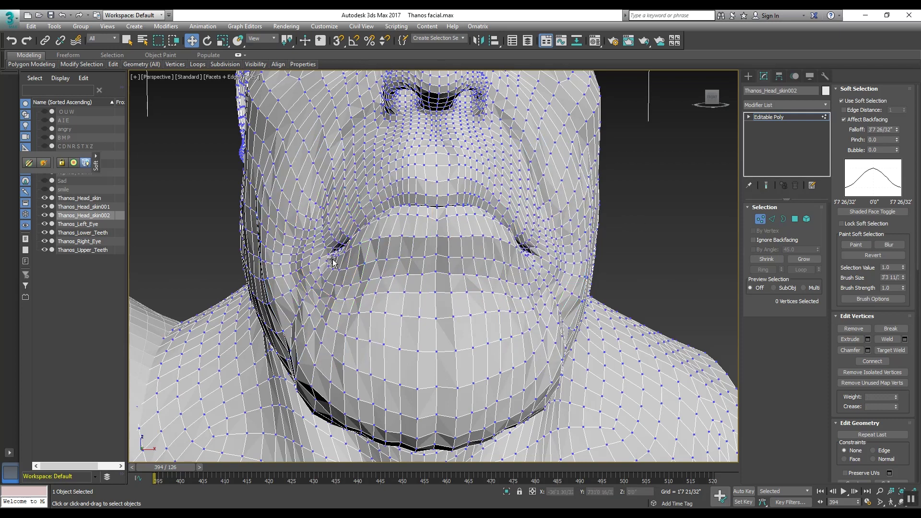
click(338, 247)
key(e)
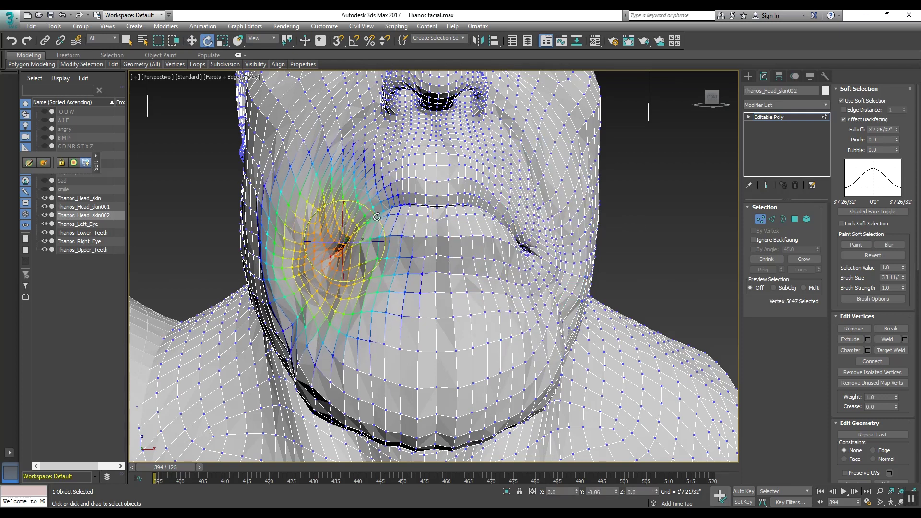
drag(377, 216, 382, 220)
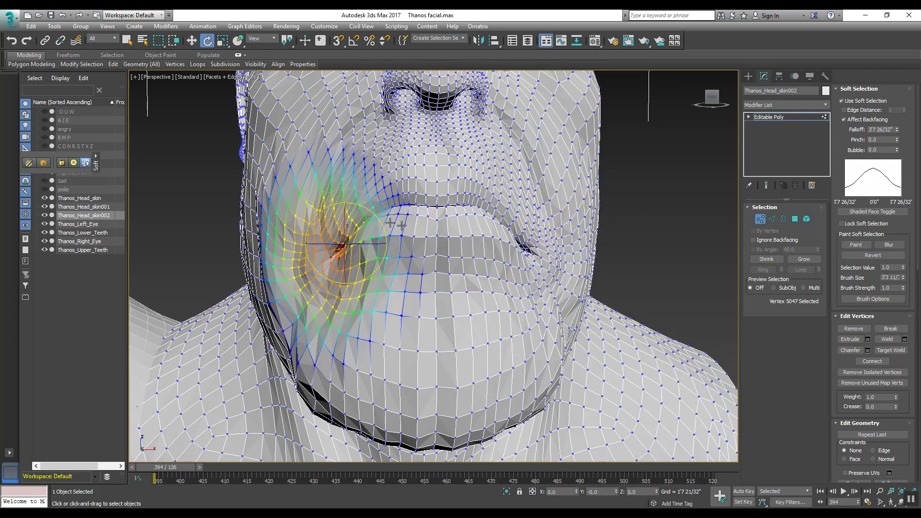
click(533, 252)
drag(557, 229, 558, 231)
click(624, 202)
key(F4)
scroll(519, 238, down, 5)
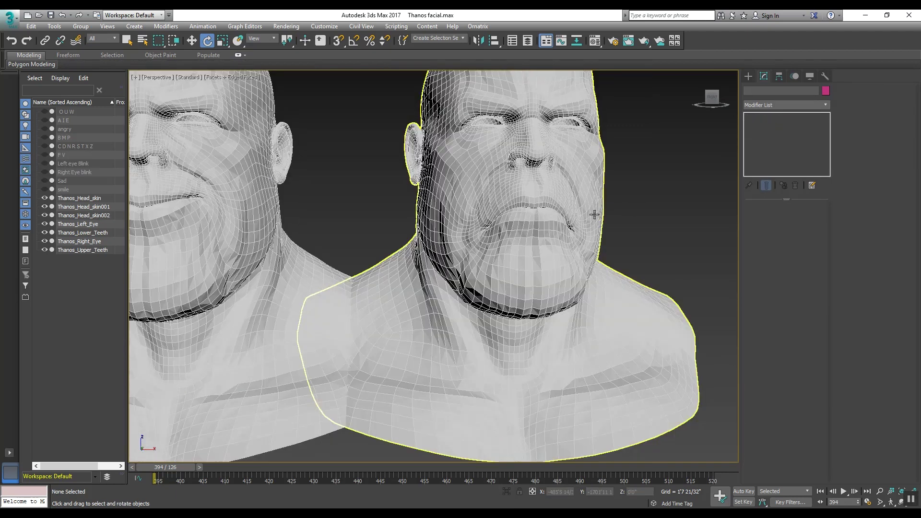
scroll(519, 238, down, 3)
- Orbit and pan to frame the neutral, smiling and frowning busts side by side
mouse_move(485, 241)
alt+middle_down()
mouse_move(527, 249)
mouse_move(360, 240)
mouse_move(427, 239)
mouse_move(394, 237)
alt+middle_up()
scroll(428, 239, down, 3)
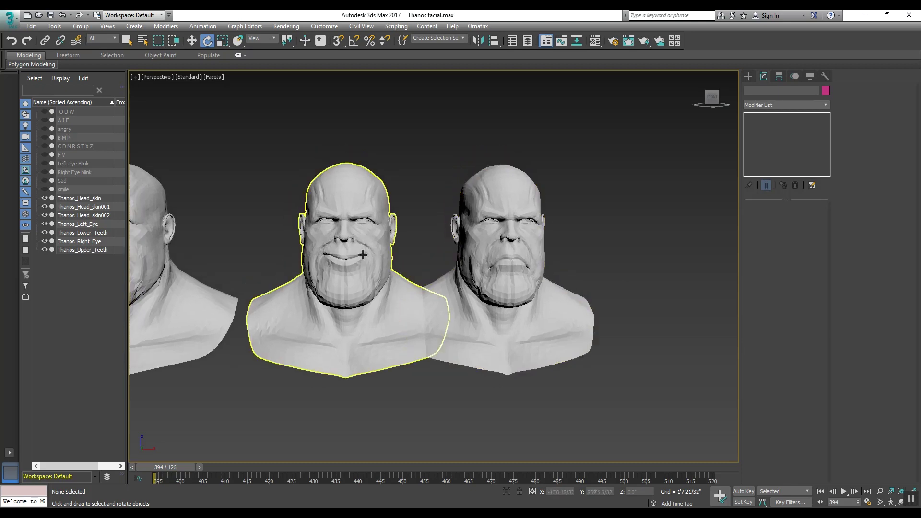
mouse_move(360, 256)
middle_down()
mouse_move(437, 259)
mouse_move(318, 234)
middle_up()
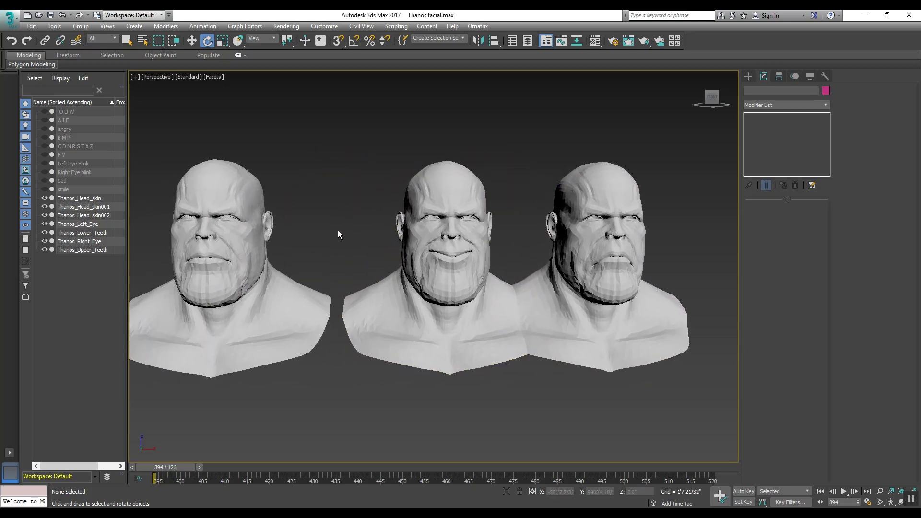
middle_drag(343, 228, 331, 199)
- Clone Thanos_Head_skin rightward as Thanos_Head_skin003, frame it, and enter Vertex level
click(205, 157)
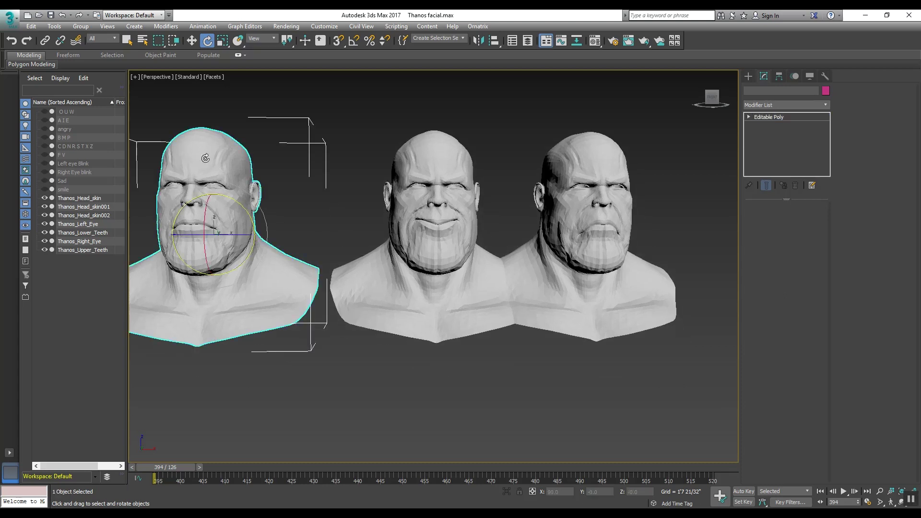
scroll(238, 173, down, 2)
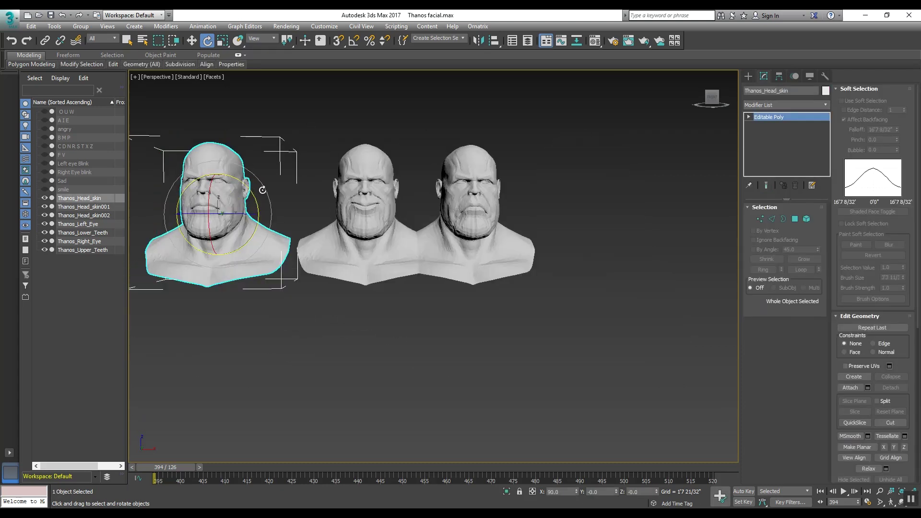
mouse_move(262, 189)
middle_down()
mouse_move(320, 210)
mouse_move(301, 202)
middle_up()
key(w)
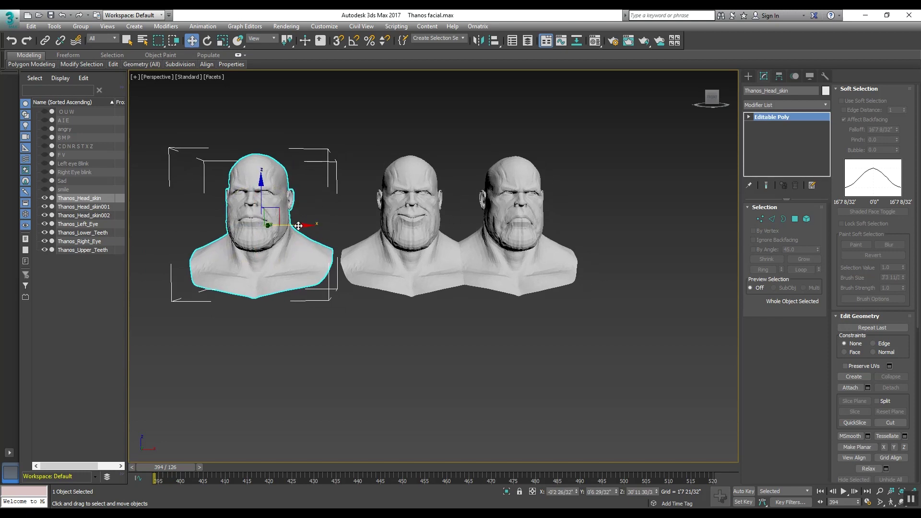
drag(314, 224, 660, 225)
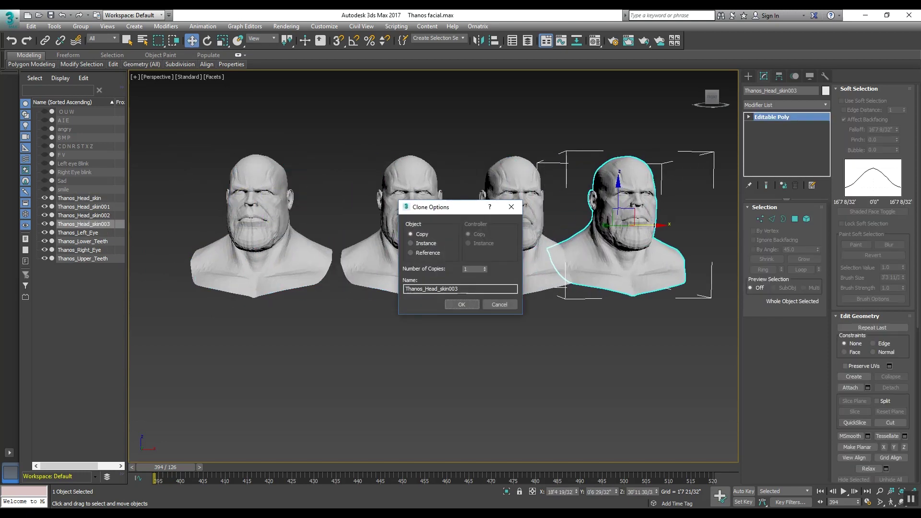
click(461, 305)
key(z)
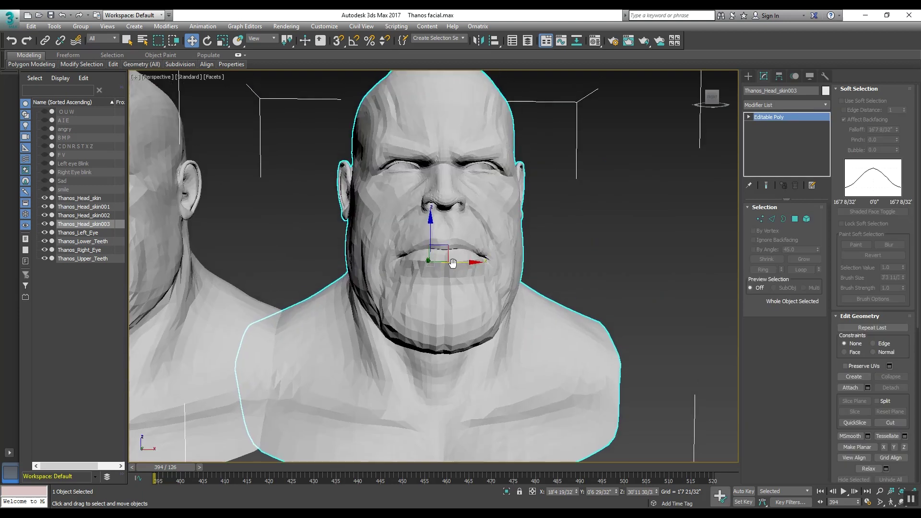
click(760, 219)
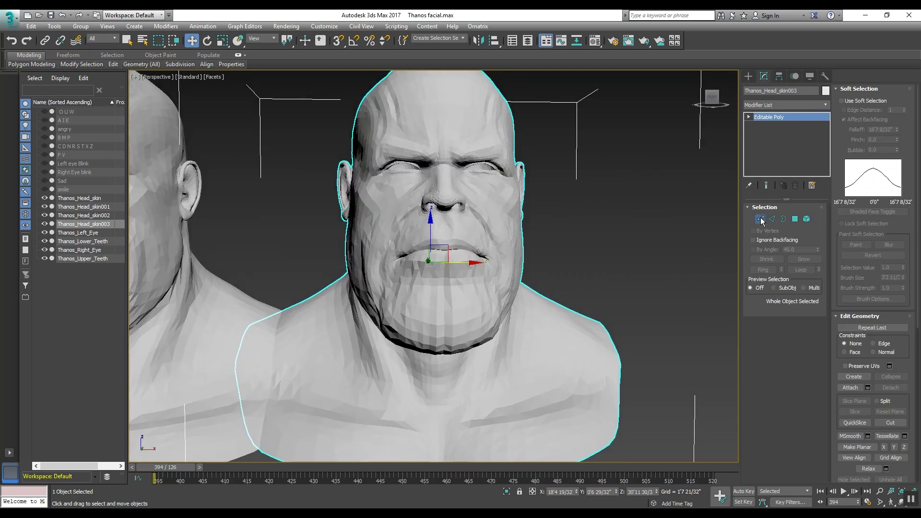
scroll(461, 280, up, 5)
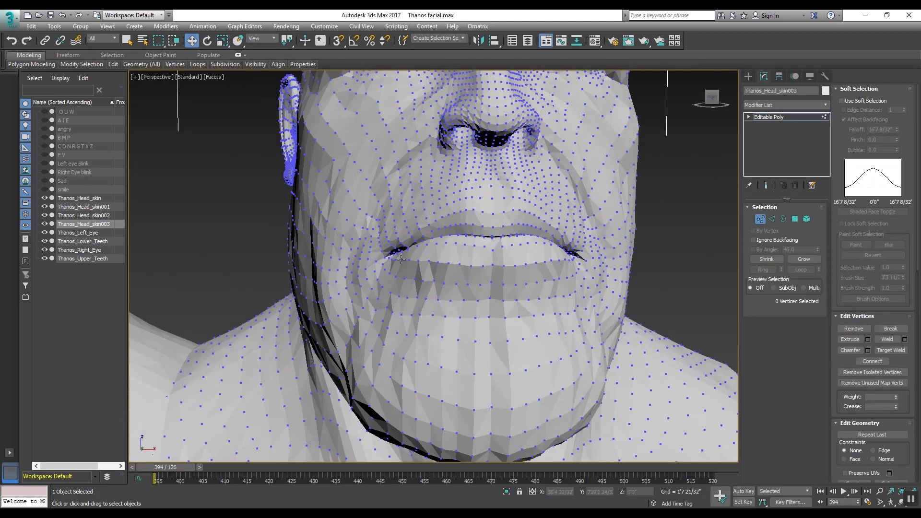
scroll(401, 260, down, 4)
- With Edged Faces on, select an upper-eyelid vertex near the eyes and enable soft selection
middle_drag(380, 112, 379, 227)
scroll(380, 226, up, 3)
scroll(379, 227, up, 3)
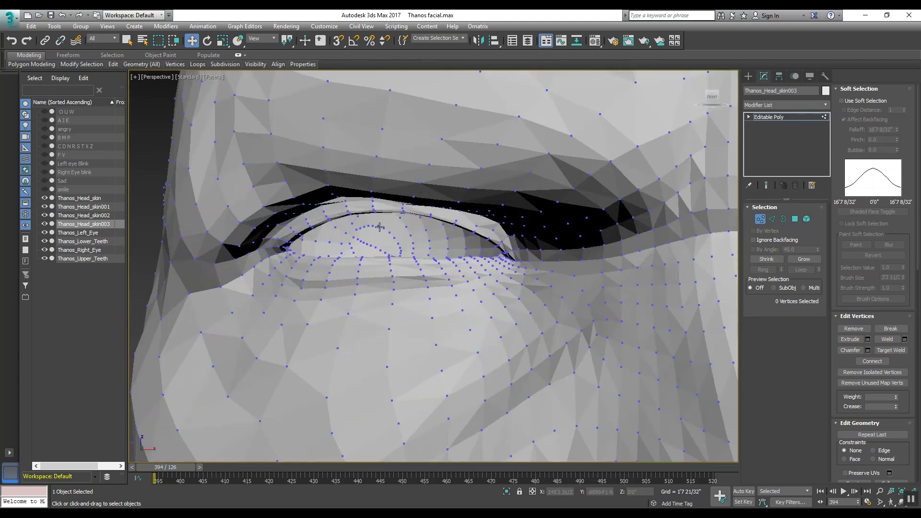
scroll(380, 228, up, 2)
key(F4)
scroll(363, 236, down, 3)
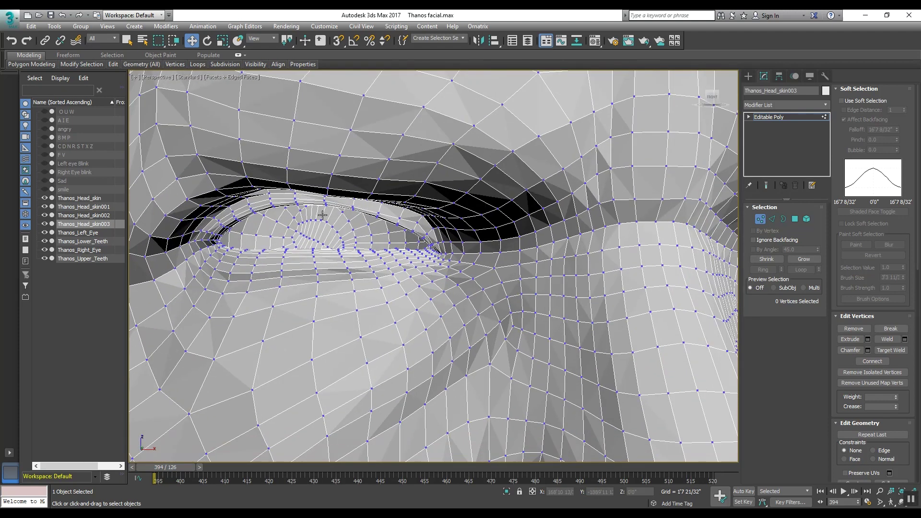
scroll(338, 230, down, 3)
scroll(337, 228, down, 2)
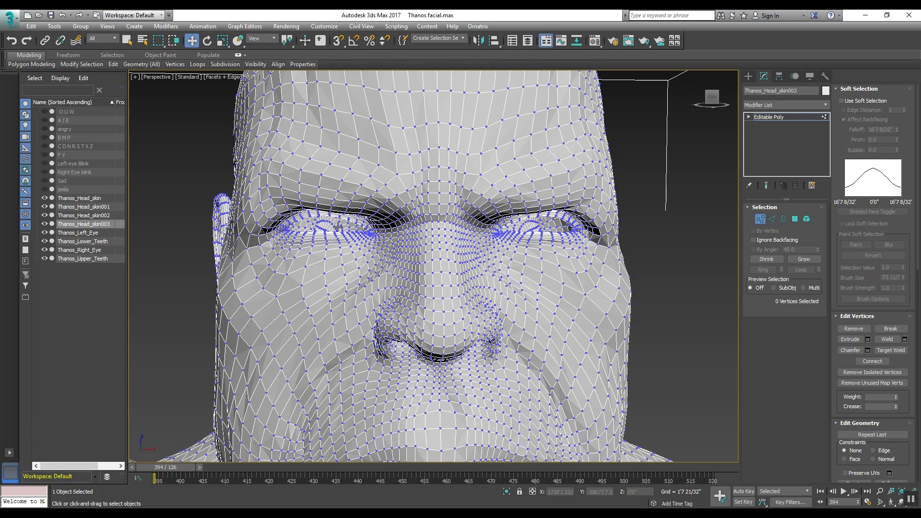
scroll(324, 221, up, 2)
scroll(318, 214, up, 2)
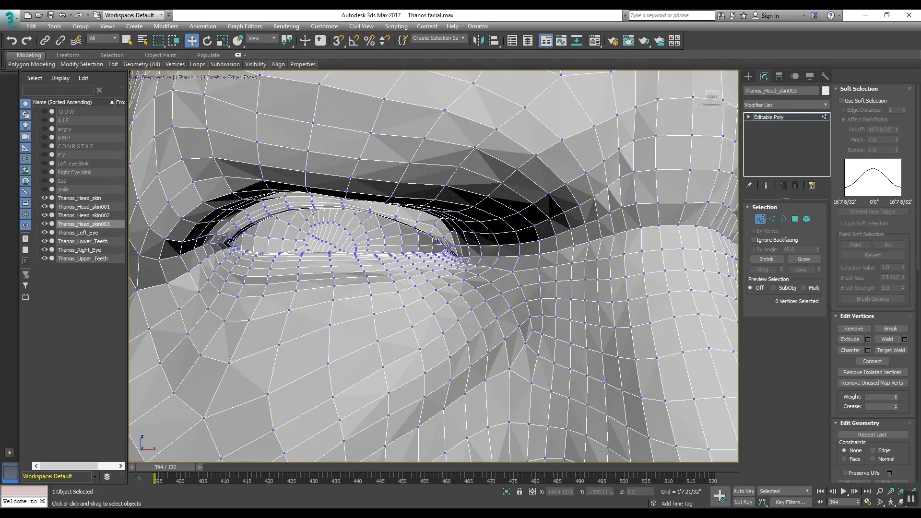
click(312, 206)
scroll(334, 221, down, 2)
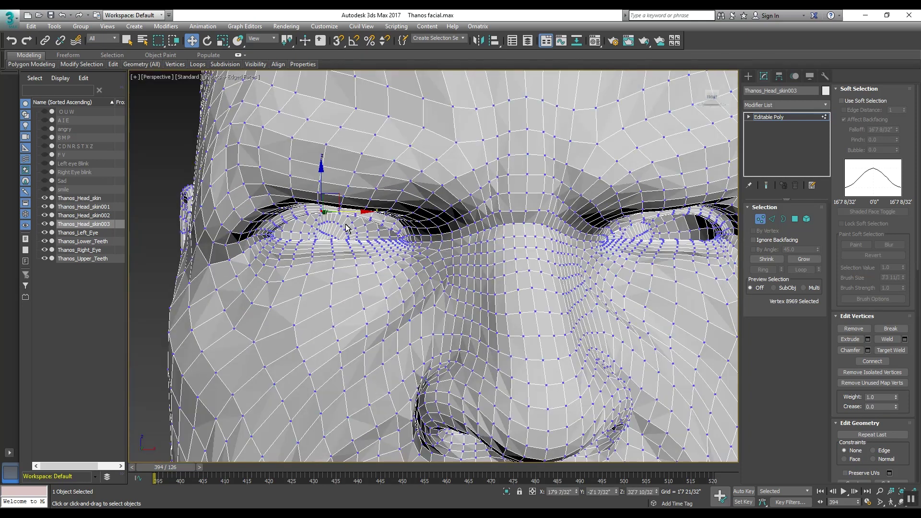
scroll(347, 228, up, 2)
scroll(326, 225, down, 1)
scroll(330, 227, down, 1)
middle_drag(374, 224, 405, 214)
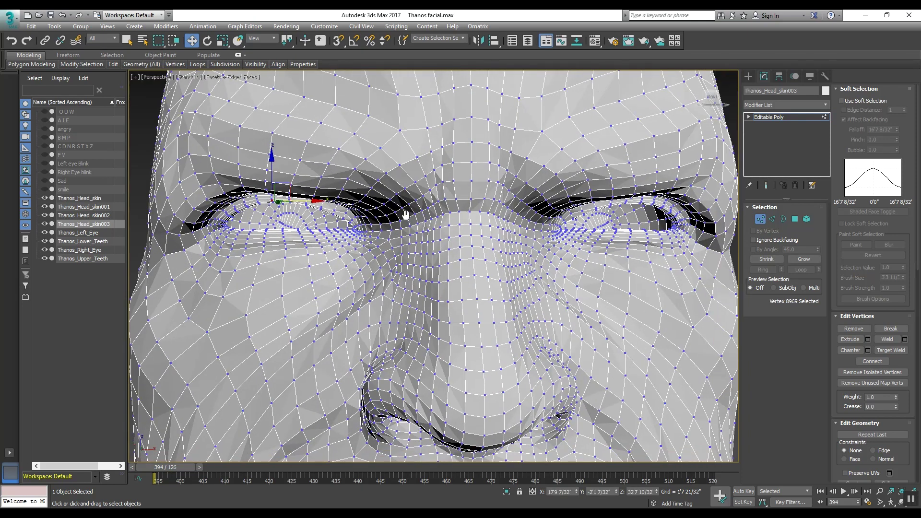
click(841, 101)
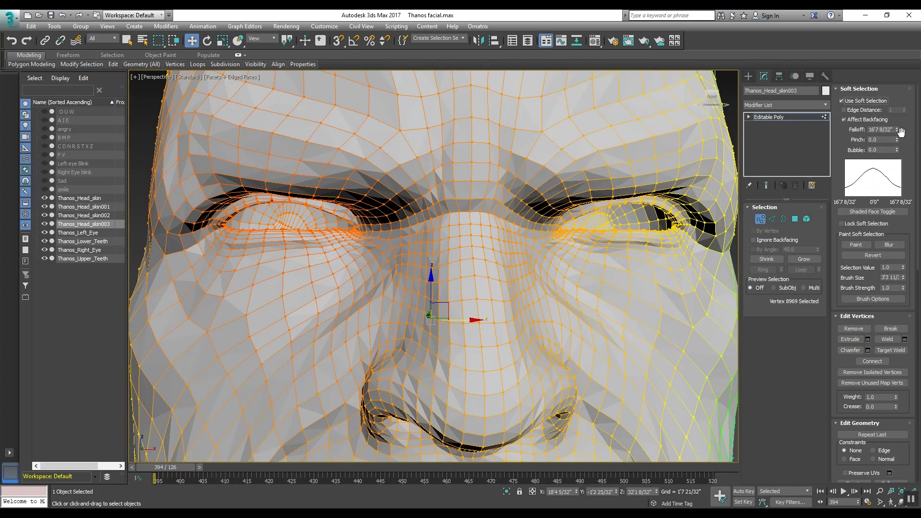
- Reduce the soft-selection falloff and orbit to view the eye from the face side
mouse_move(896, 132)
mouse_down()
mouse_move(901, 176)
mouse_move(901, 167)
mouse_up()
scroll(324, 220, up, 5)
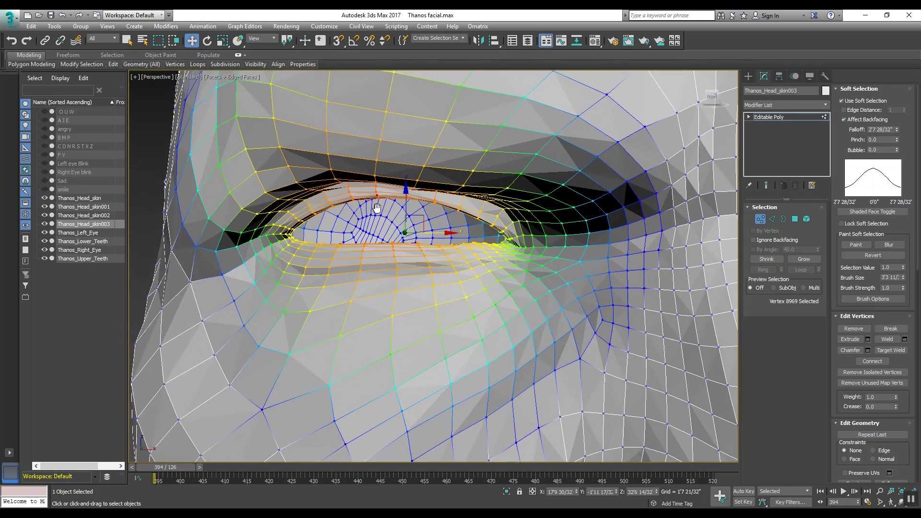
alt+middle_drag(324, 219, 390, 204)
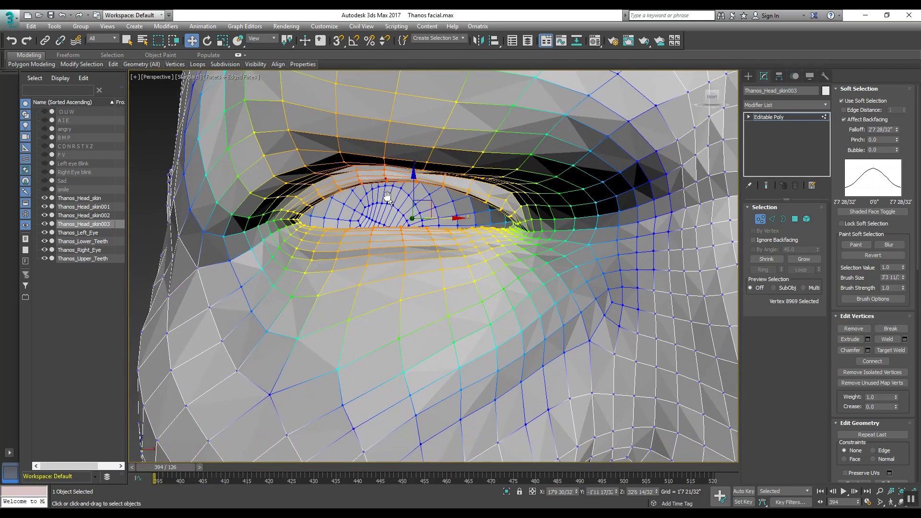
alt+middle_drag(388, 197, 389, 209)
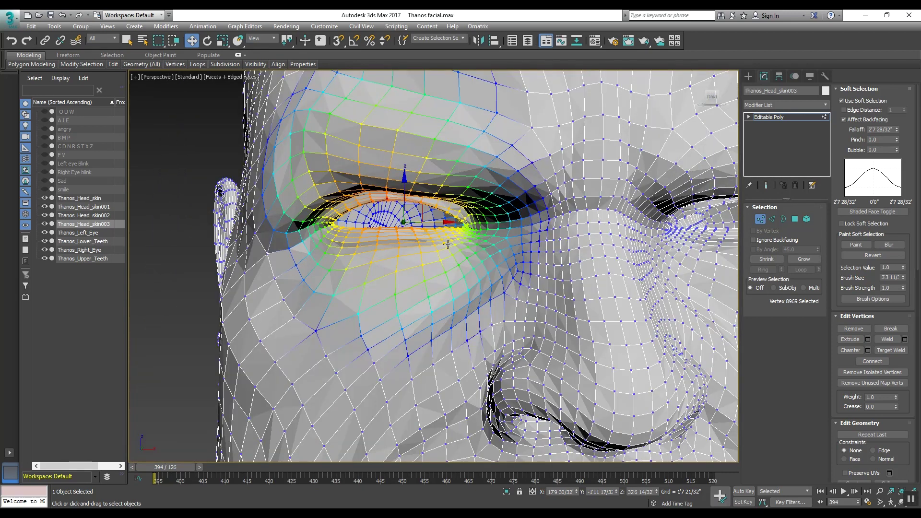
middle_drag(466, 231, 439, 228)
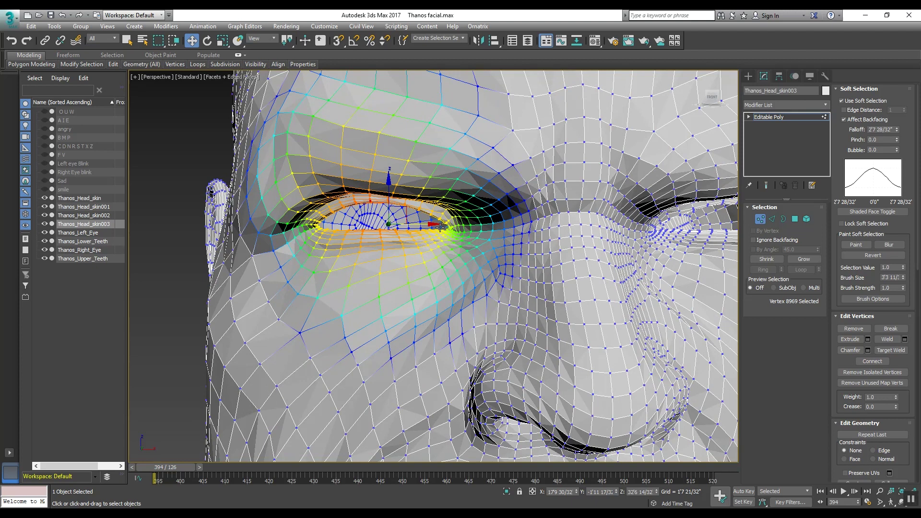
scroll(360, 223, up, 2)
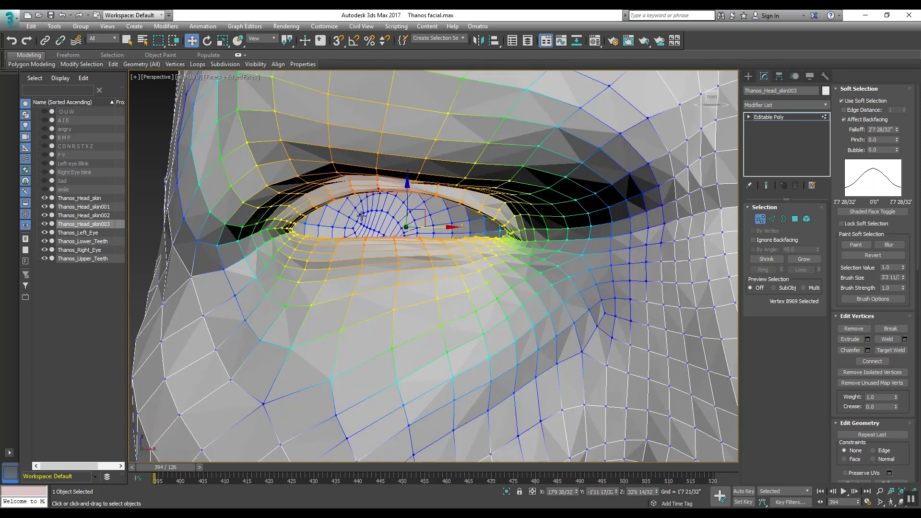
scroll(367, 234, up, 1)
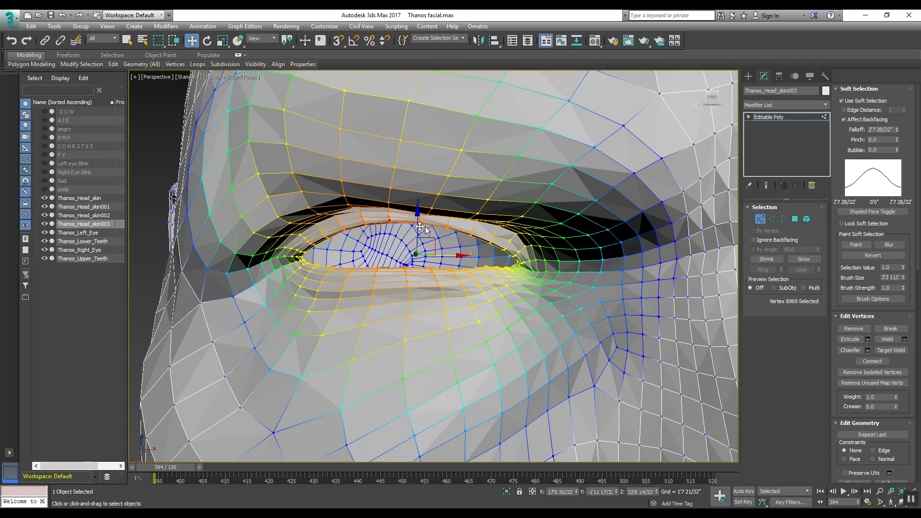
mouse_move(503, 244)
alt+middle_down()
mouse_move(525, 245)
mouse_move(515, 238)
alt+middle_up()
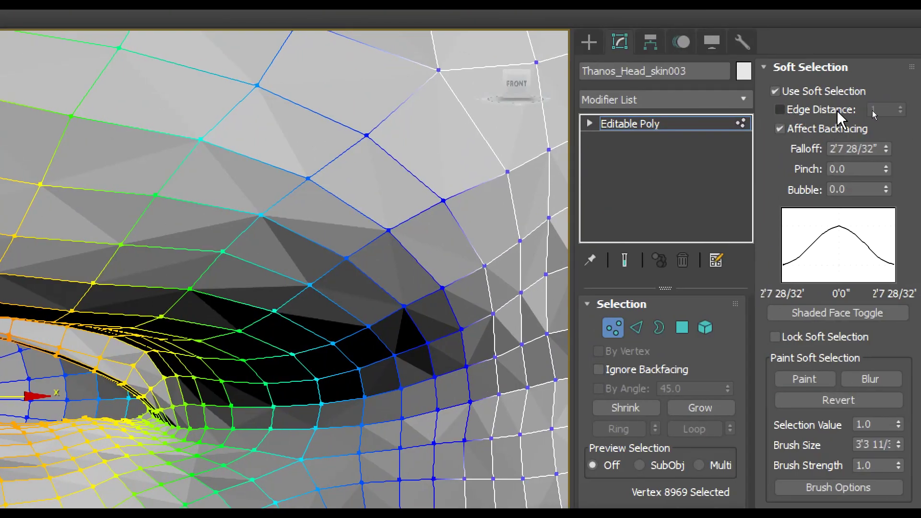
- Limit soft selection by Edge Distance 7, retune the falloff, and begin lowering the lid
click(781, 109)
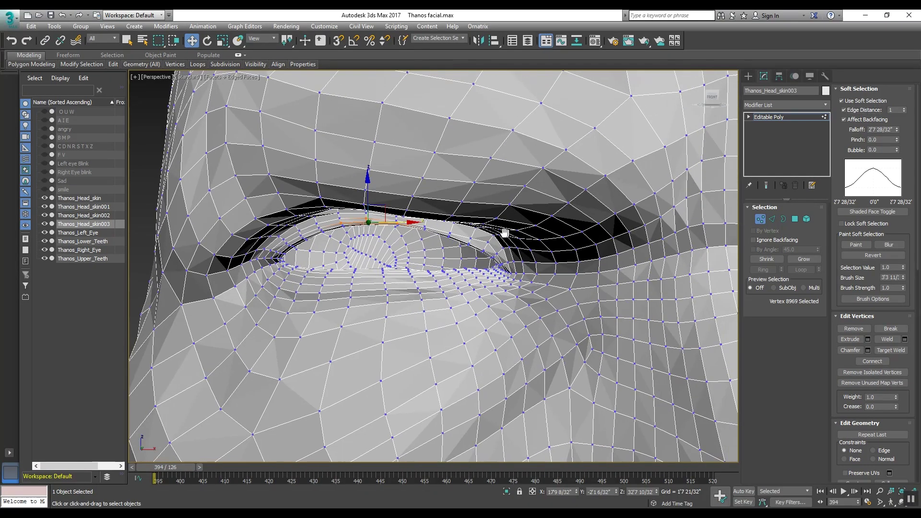
alt+middle_drag(545, 232, 497, 252)
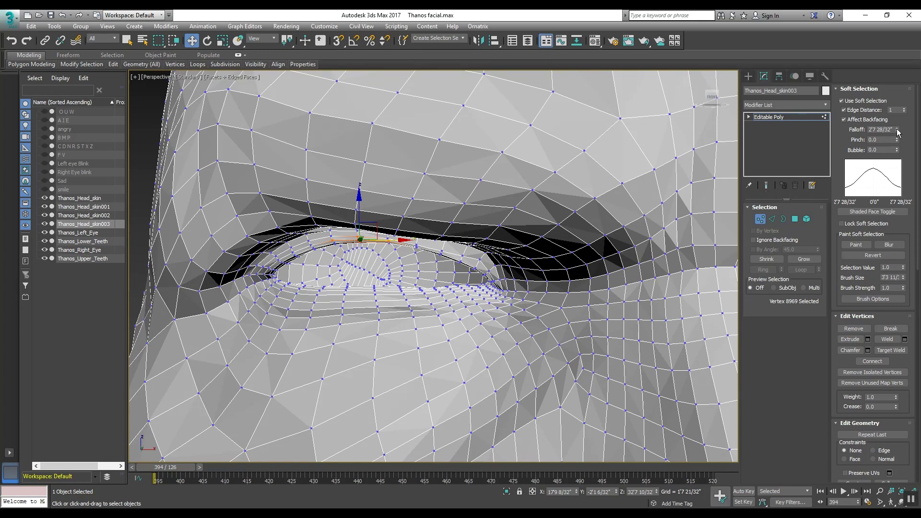
mouse_move(897, 131)
mouse_down()
mouse_move(889, 83)
mouse_move(897, 110)
mouse_up()
click(904, 107)
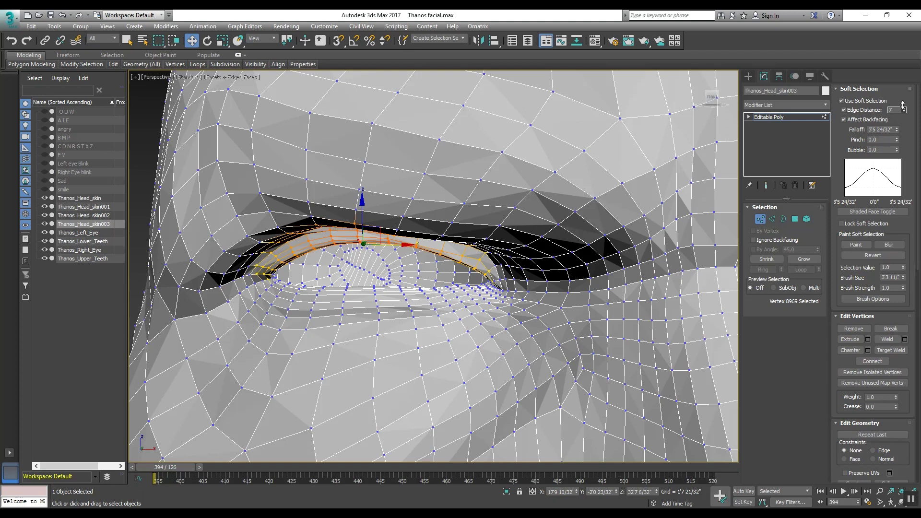
drag(903, 107, 902, 109)
click(903, 108)
click(905, 113)
drag(898, 130, 897, 155)
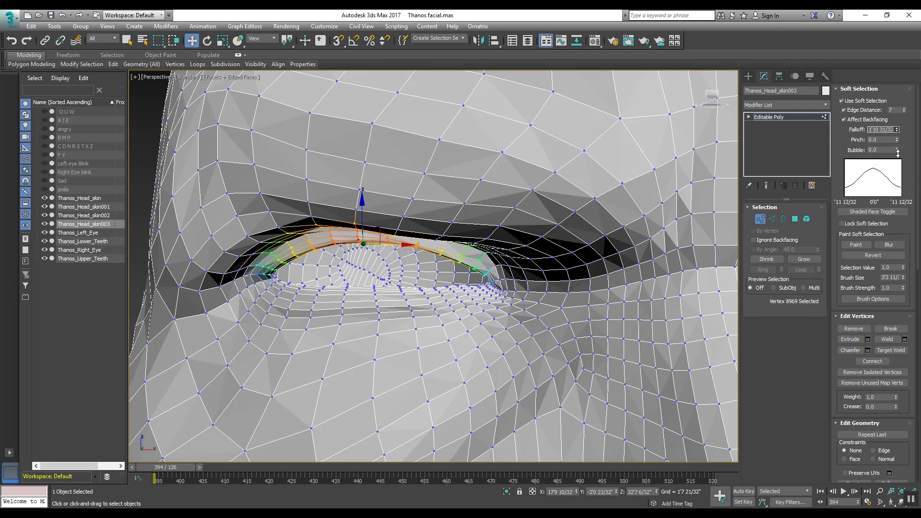
alt+middle_drag(405, 199, 410, 183)
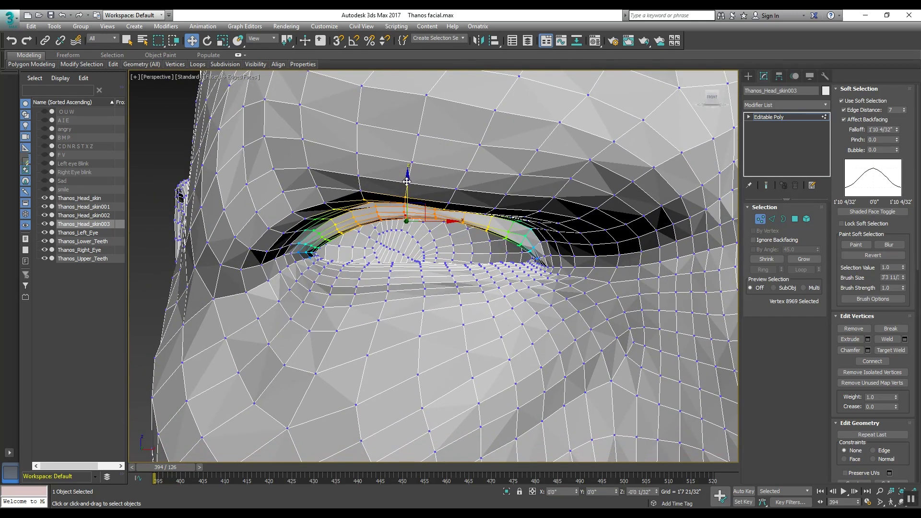
drag(411, 183, 408, 225)
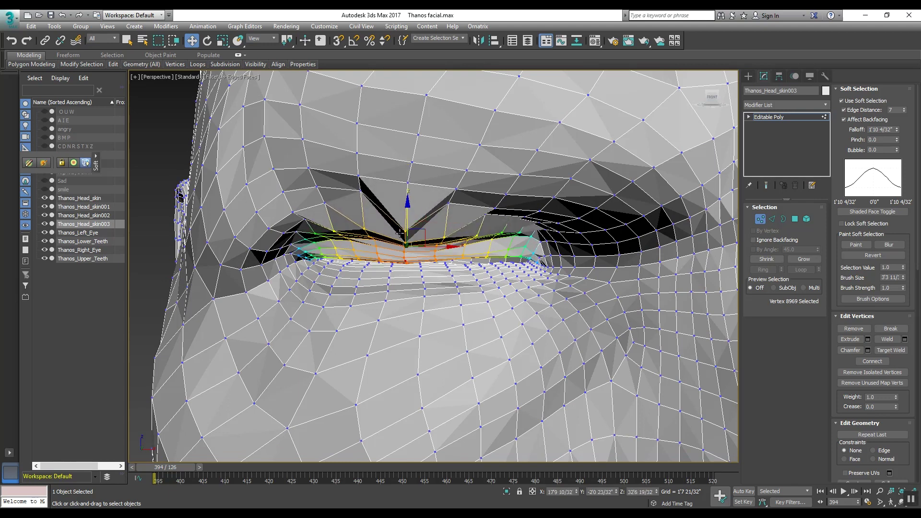
scroll(408, 237, up, 2)
scroll(408, 259, up, 2)
- Select lid vertices toward the outer corner and reshape the outer part of the lid
click(412, 263)
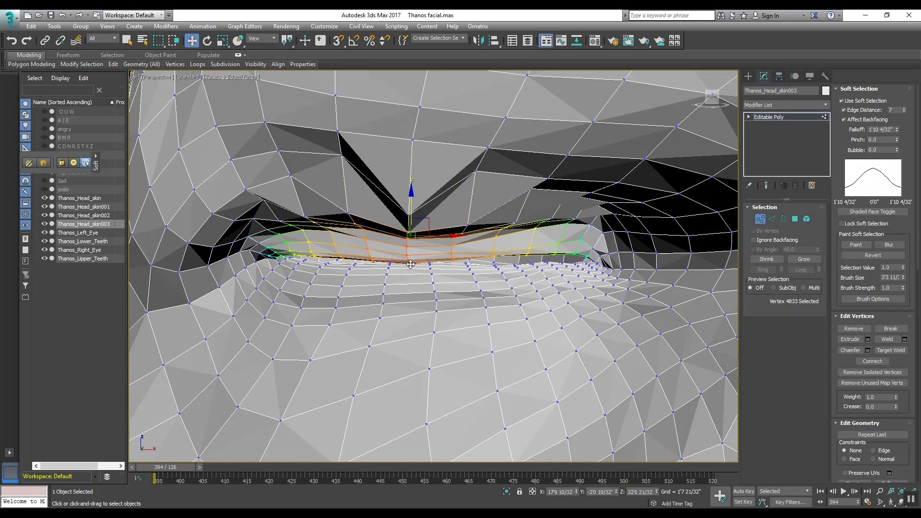
click(536, 228)
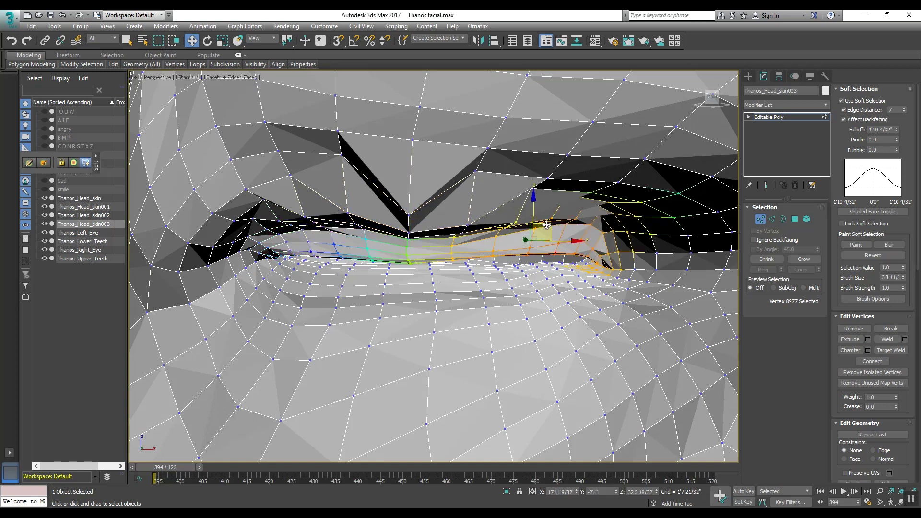
drag(533, 211, 530, 217)
alt+middle_drag(504, 241, 510, 245)
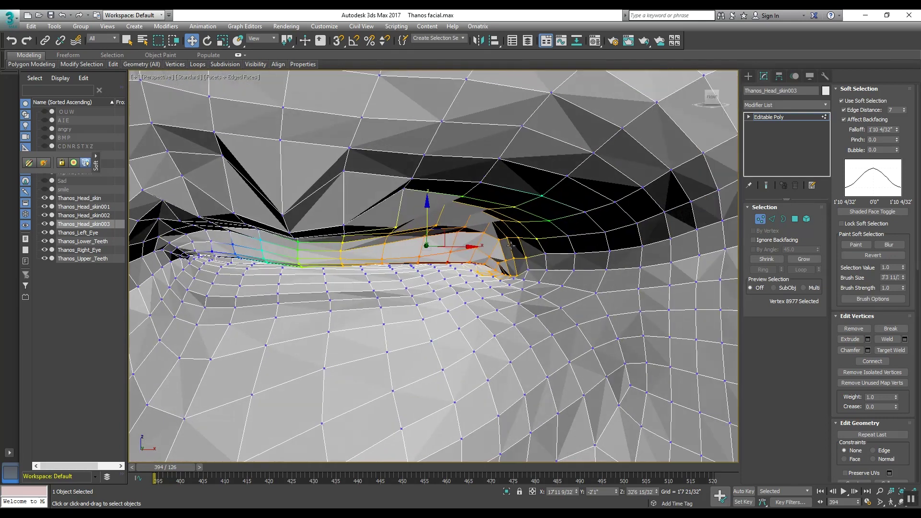
scroll(502, 250, down, 2)
scroll(503, 248, down, 1)
scroll(510, 249, down, 1)
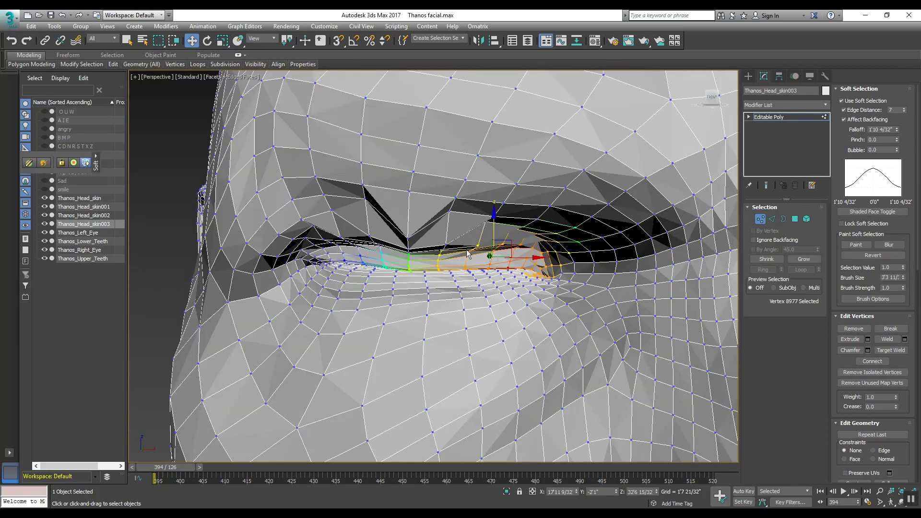
scroll(468, 252, down, 1)
scroll(440, 250, up, 1)
scroll(437, 252, up, 1)
scroll(436, 259, up, 2)
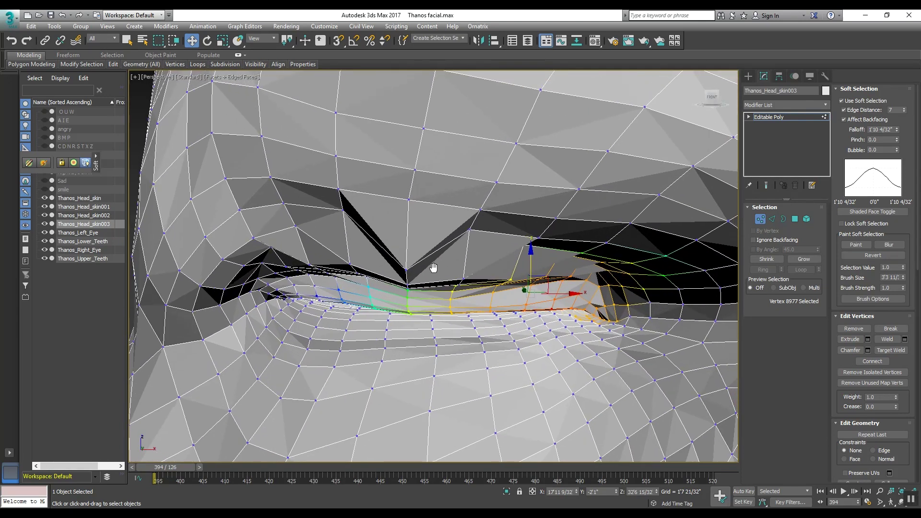
- Lift the inner-corner lid vertices, then move the outer eye corner with Edge Distance 3
middle_drag(435, 266, 438, 259)
scroll(436, 262, down, 1)
scroll(448, 257, down, 1)
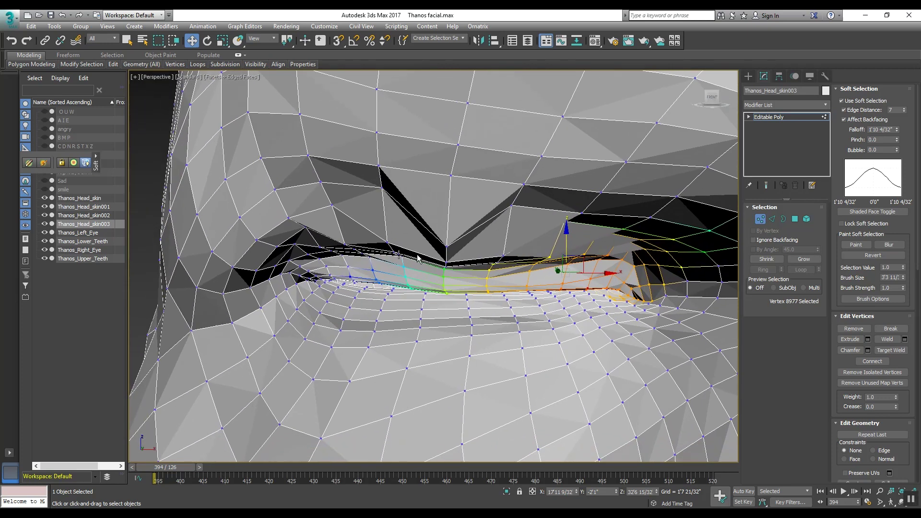
click(349, 277)
drag(349, 270, 348, 258)
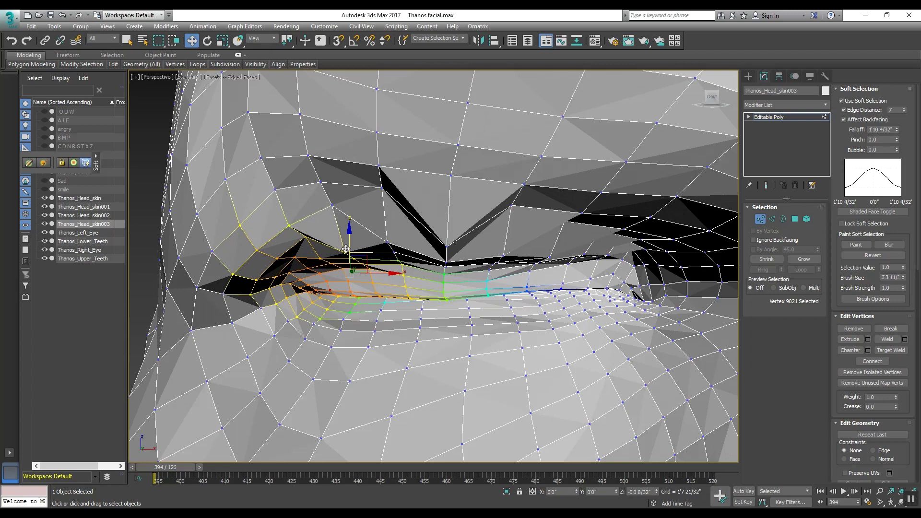
alt+middle_drag(521, 267, 532, 280)
click(536, 281)
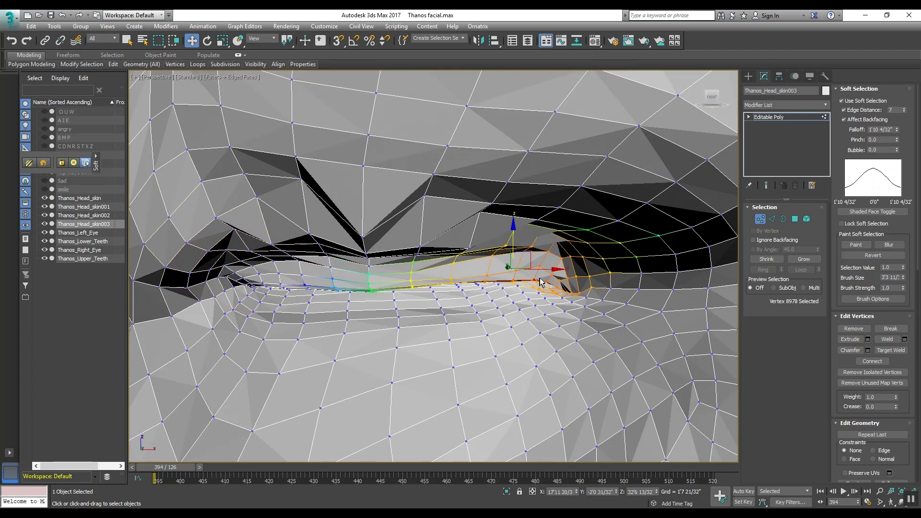
drag(905, 112, 905, 121)
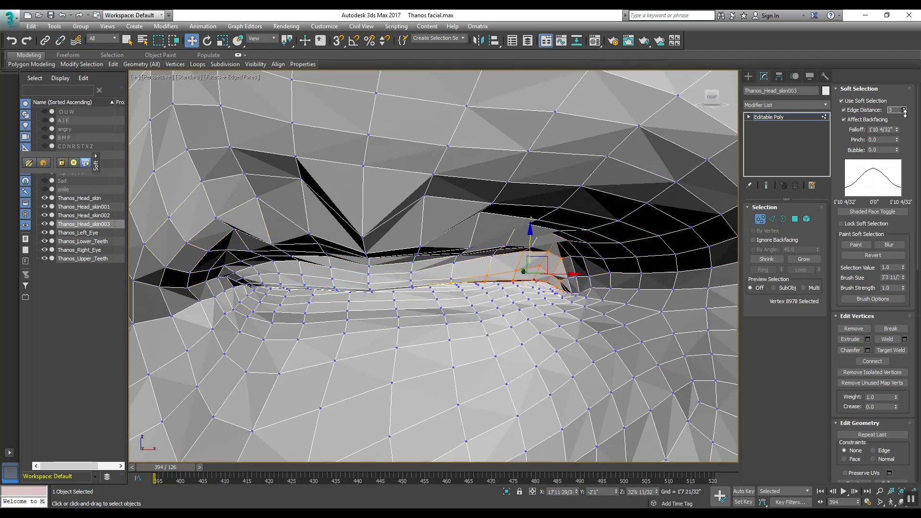
drag(531, 243, 544, 299)
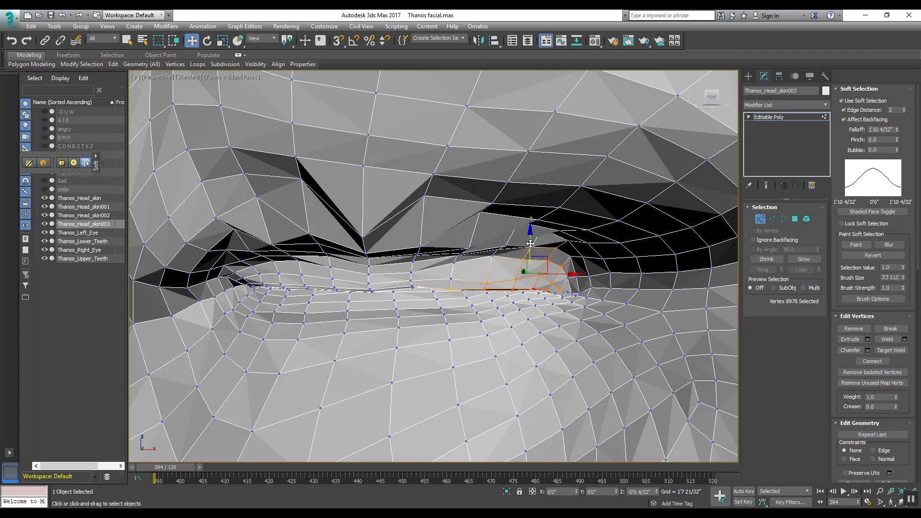
click(545, 285)
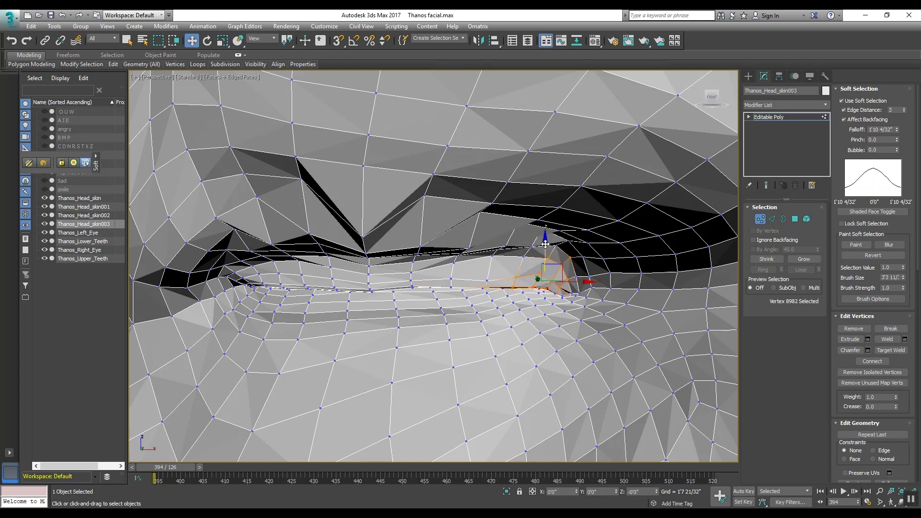
scroll(288, 253, up, 2)
- Raise the V-fold vertex above the eye with a tuned soft falloff, then deselect it
click(396, 236)
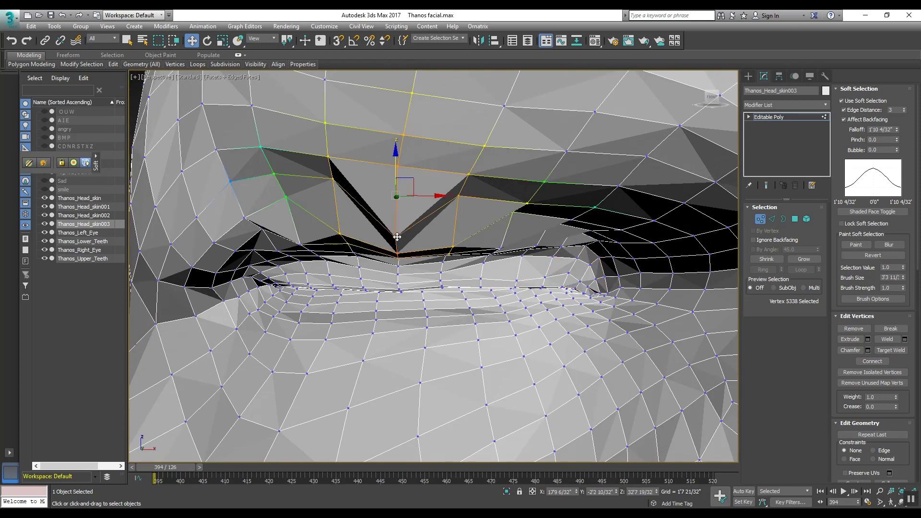
mouse_move(390, 206)
middle_down()
mouse_move(455, 246)
mouse_move(445, 241)
middle_up()
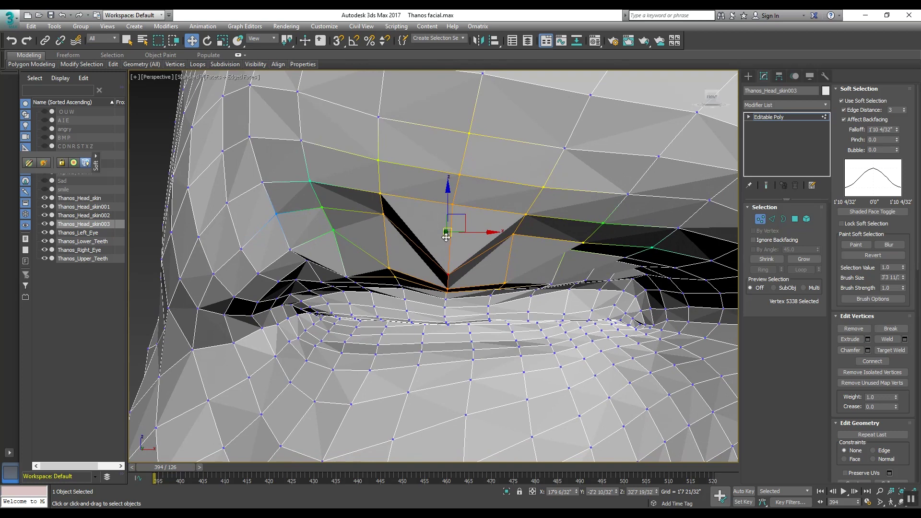
drag(448, 188, 460, 172)
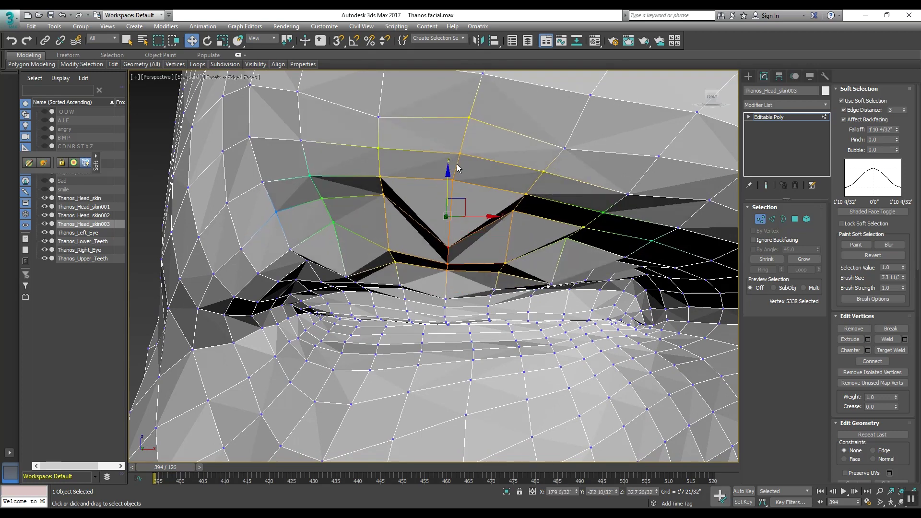
key(ctrl+z)
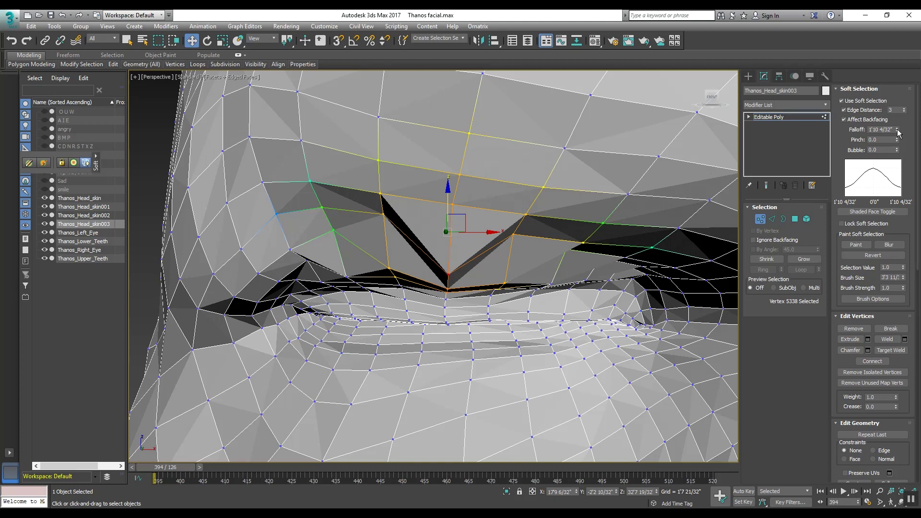
drag(897, 132, 898, 152)
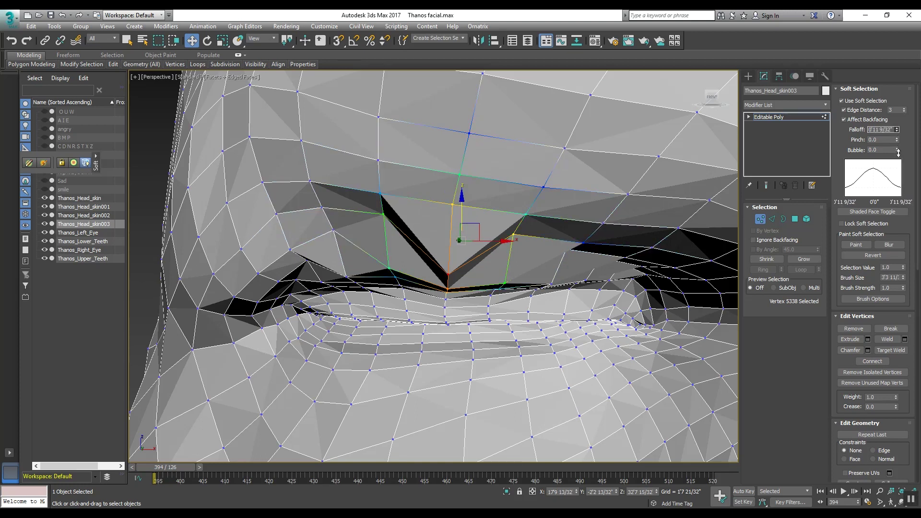
drag(898, 152, 898, 158)
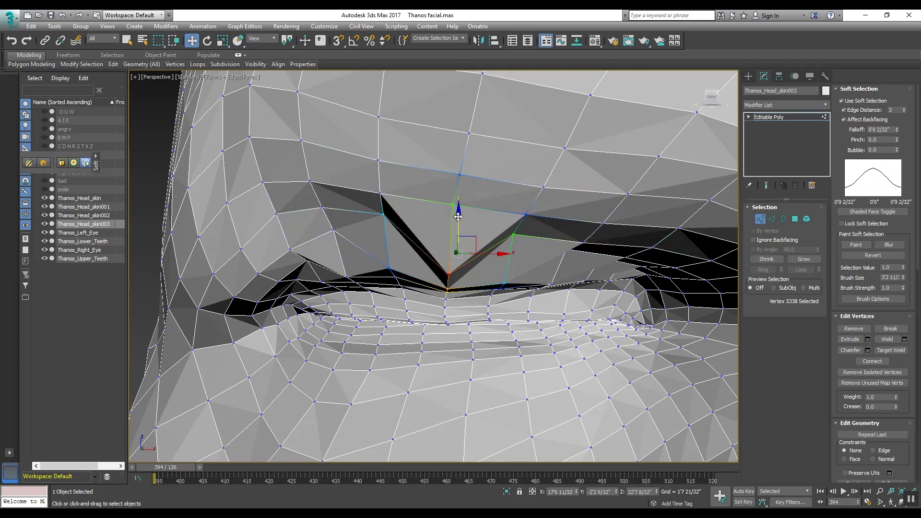
drag(458, 215, 458, 176)
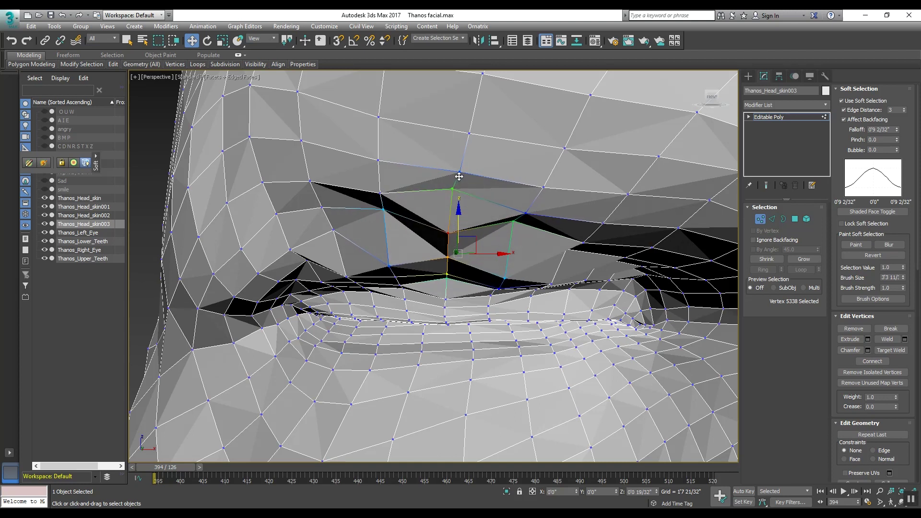
drag(459, 177, 471, 217)
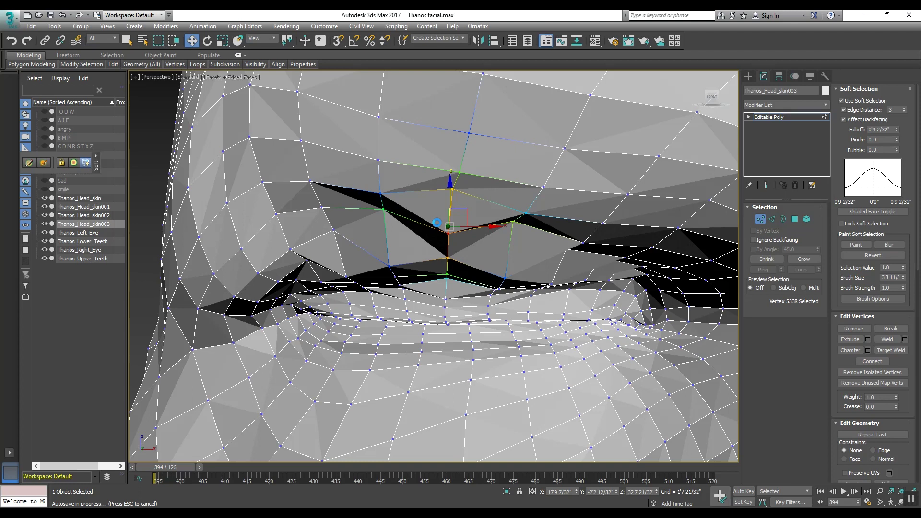
scroll(437, 222, down, 1)
scroll(448, 214, up, 1)
scroll(448, 214, up, 1)
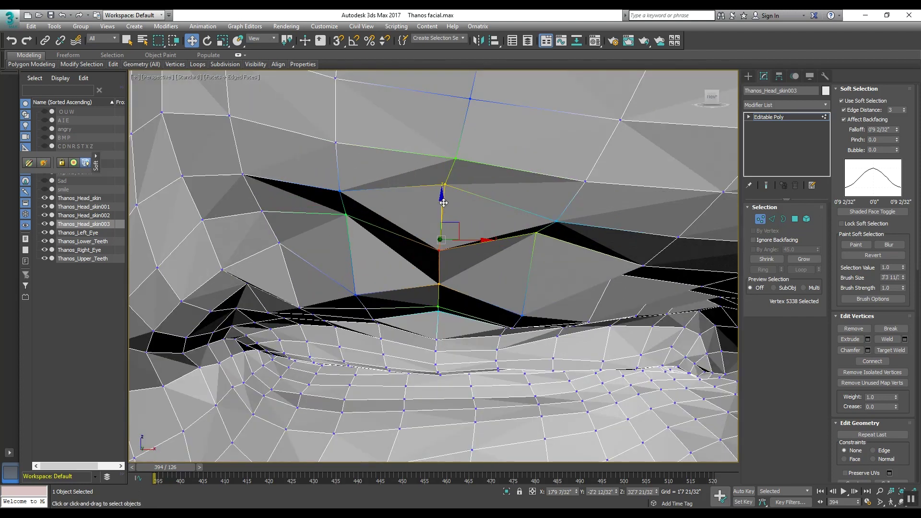
click(444, 207)
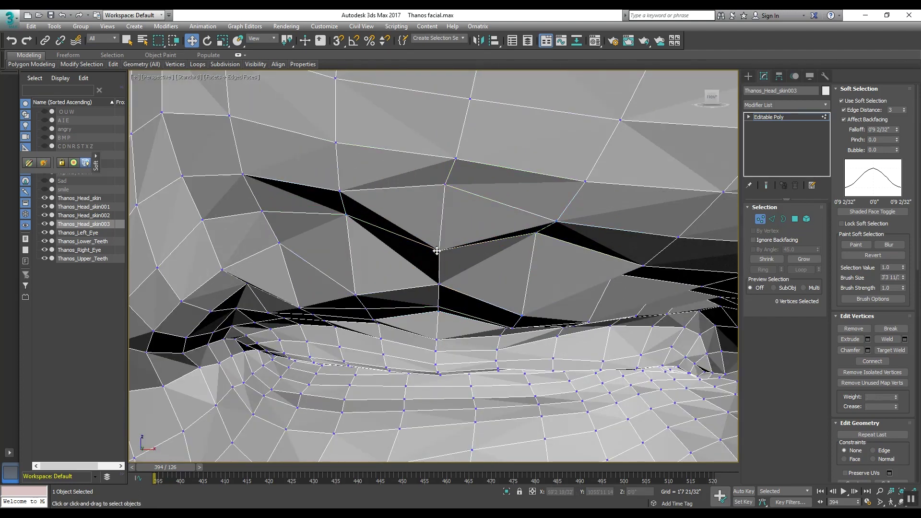
- Nudge a crease vertex up, disable Soft Selection, and pull an eyelid vertex down
click(437, 251)
drag(441, 216, 447, 200)
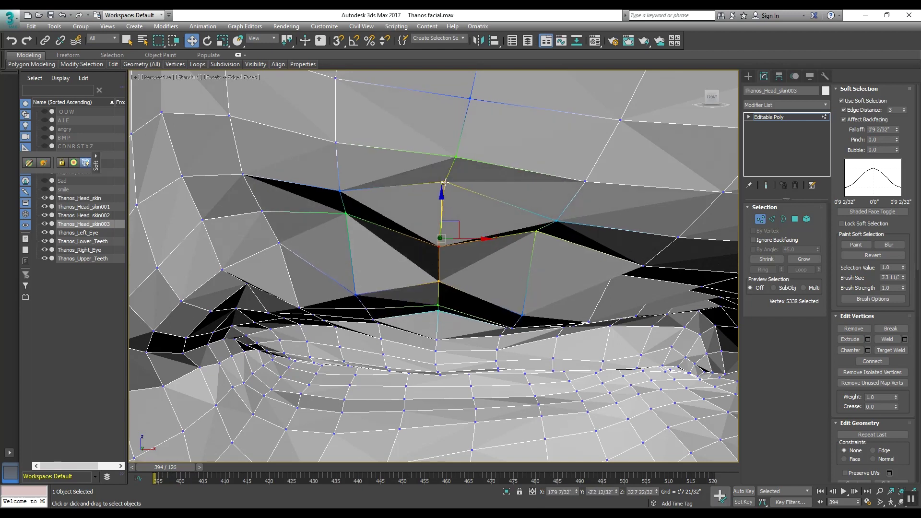
click(447, 194)
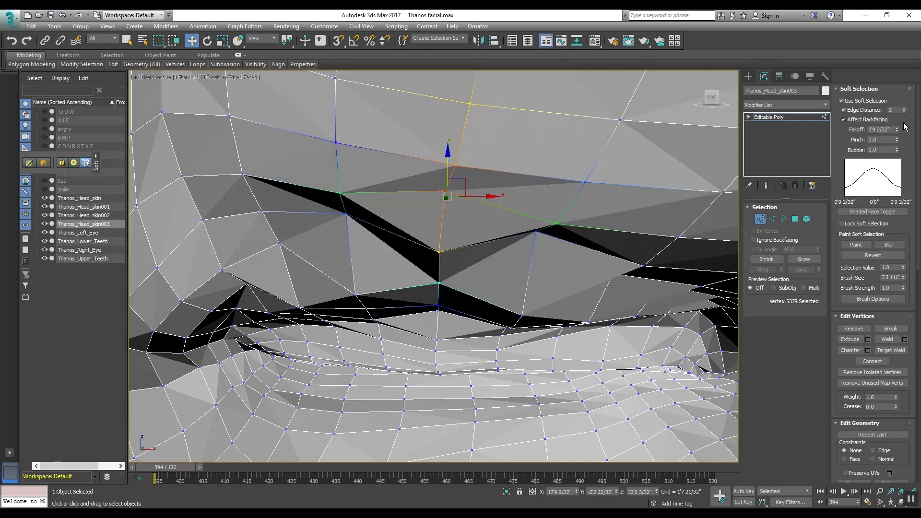
click(843, 100)
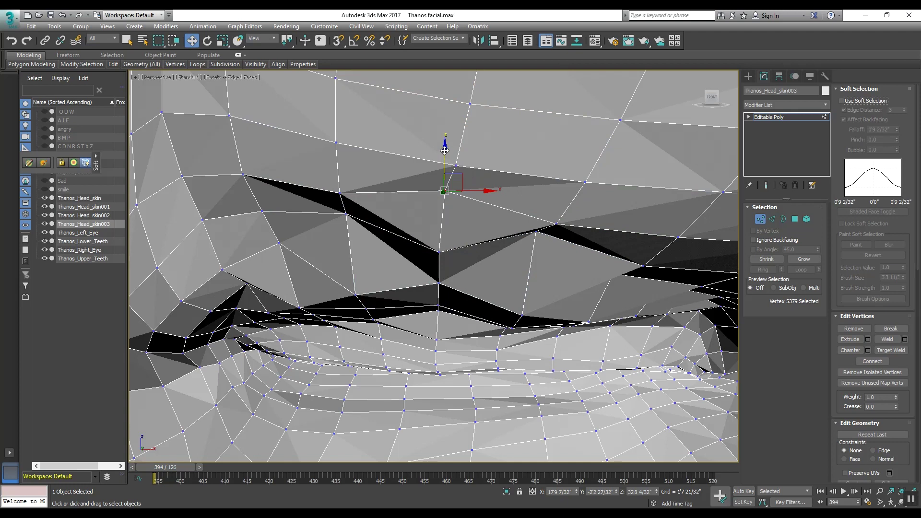
drag(443, 149, 439, 250)
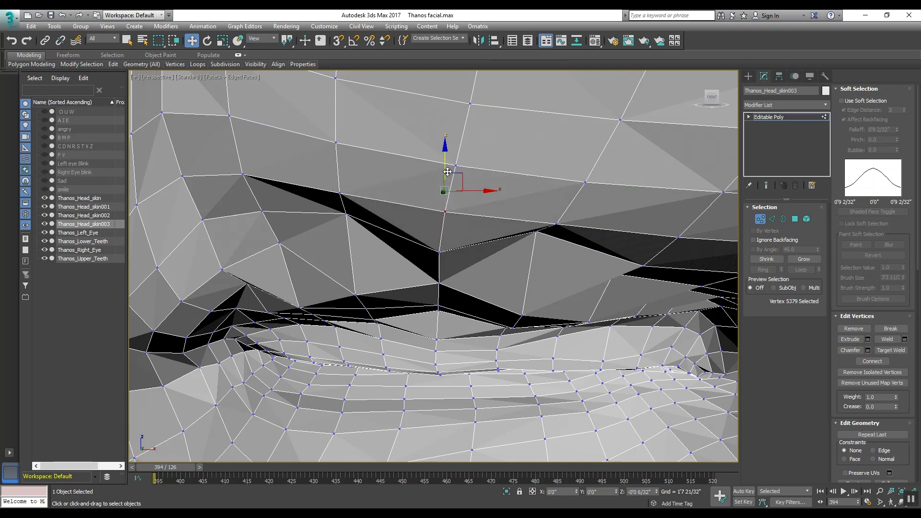
- Lower another upper-eyelid vertex to narrow the eye gap, then deselect
click(452, 248)
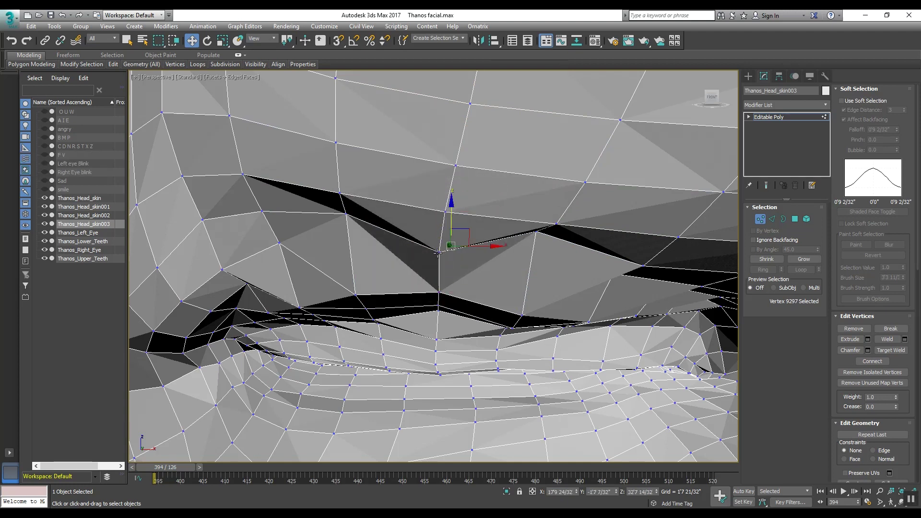
click(438, 253)
scroll(437, 253, down, 3)
middle_drag(438, 253, 412, 226)
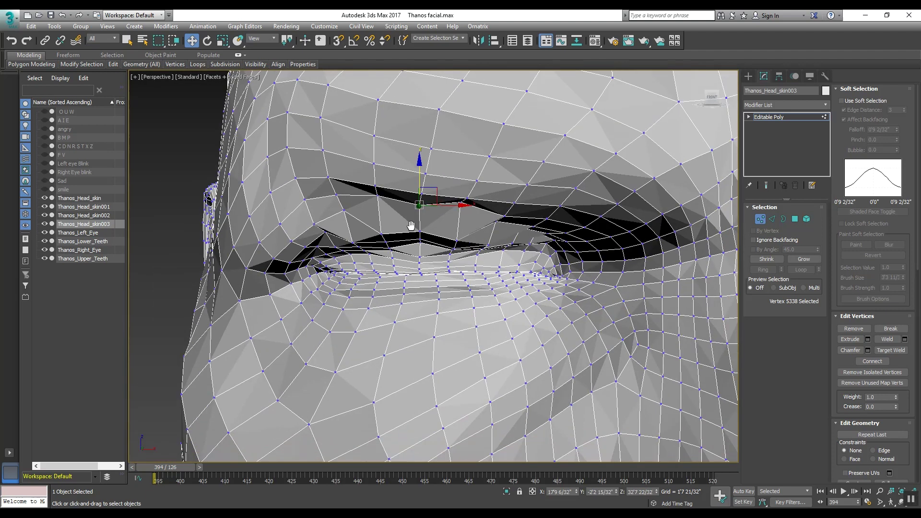
scroll(411, 226, up, 2)
click(424, 236)
scroll(423, 237, up, 1)
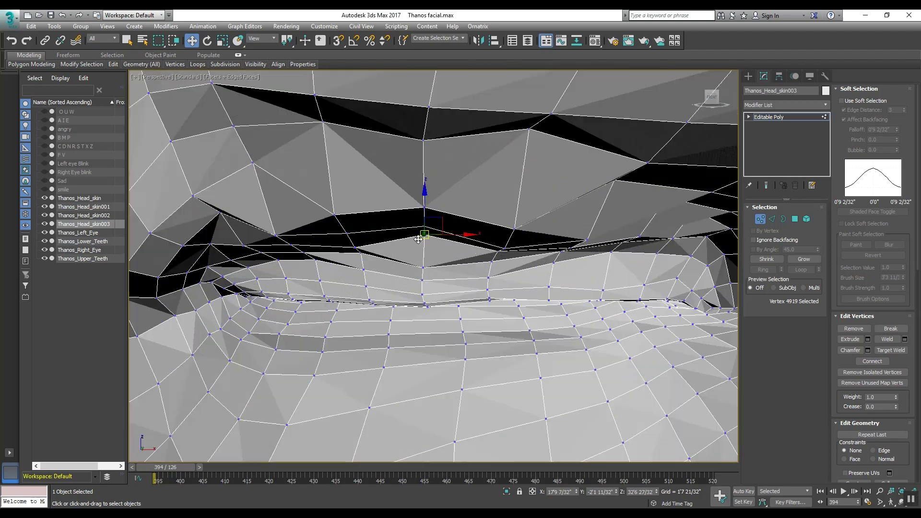
drag(426, 195, 424, 214)
click(424, 209)
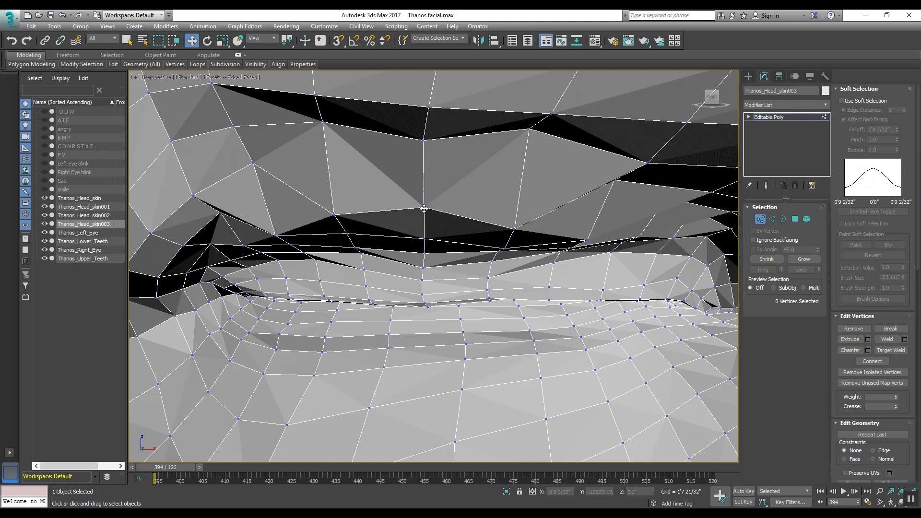
scroll(423, 209, down, 2)
scroll(382, 227, down, 2)
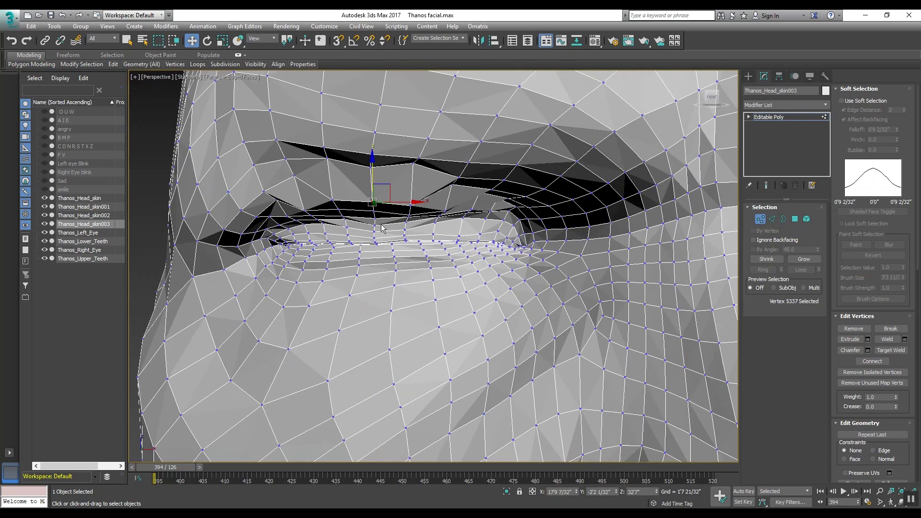
scroll(385, 228, down, 1)
scroll(381, 228, down, 1)
scroll(382, 226, down, 2)
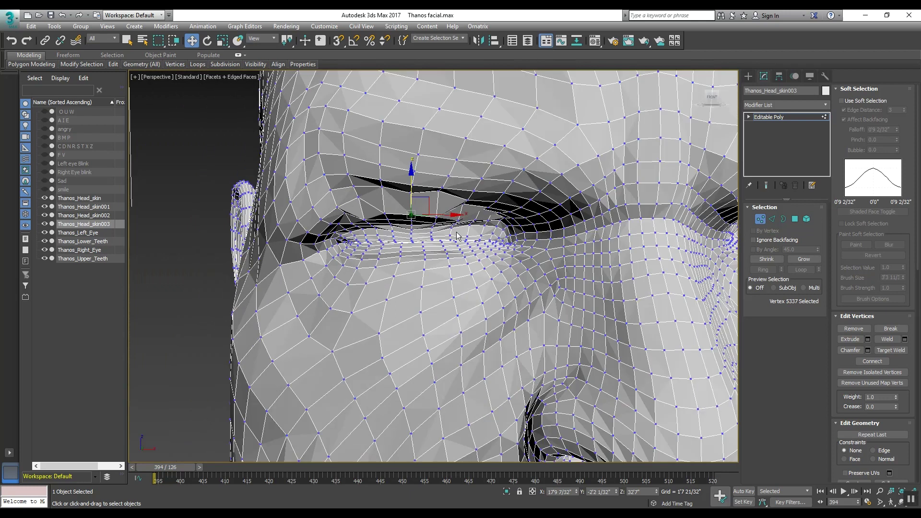
scroll(383, 224, down, 2)
- Adjust several more upper-lid vertices, then return to Editable Poly object level
click(336, 184)
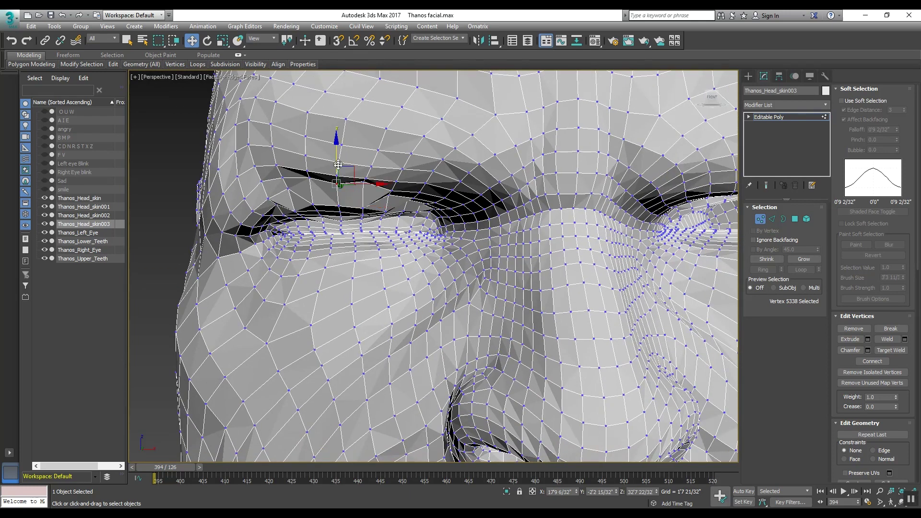
scroll(338, 203, up, 2)
click(315, 203)
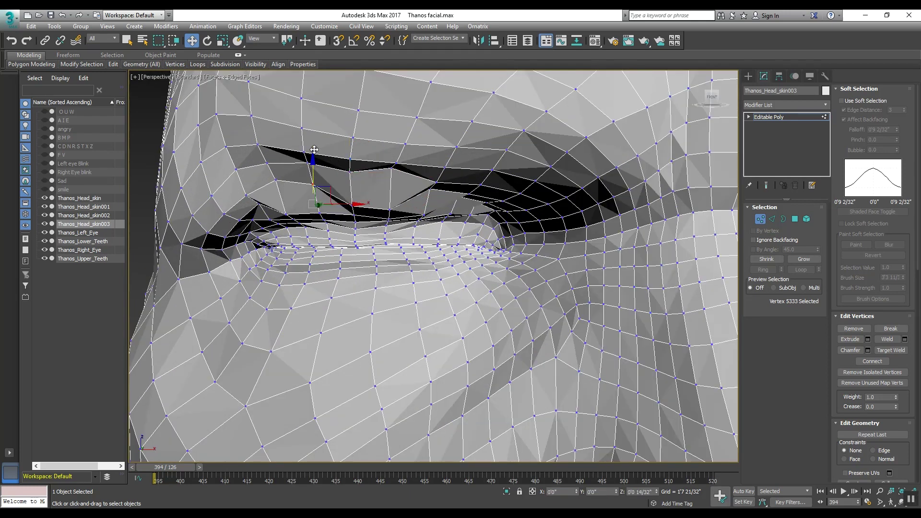
drag(315, 161, 315, 145)
click(352, 193)
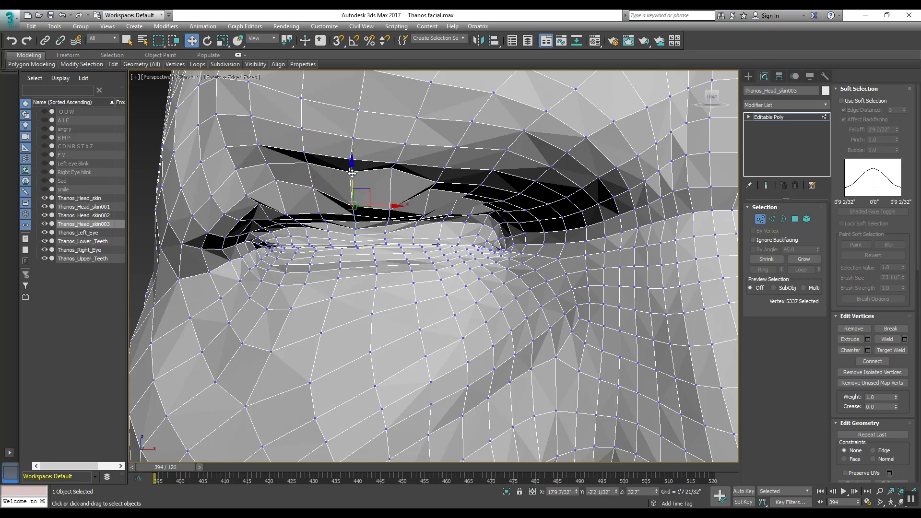
click(389, 211)
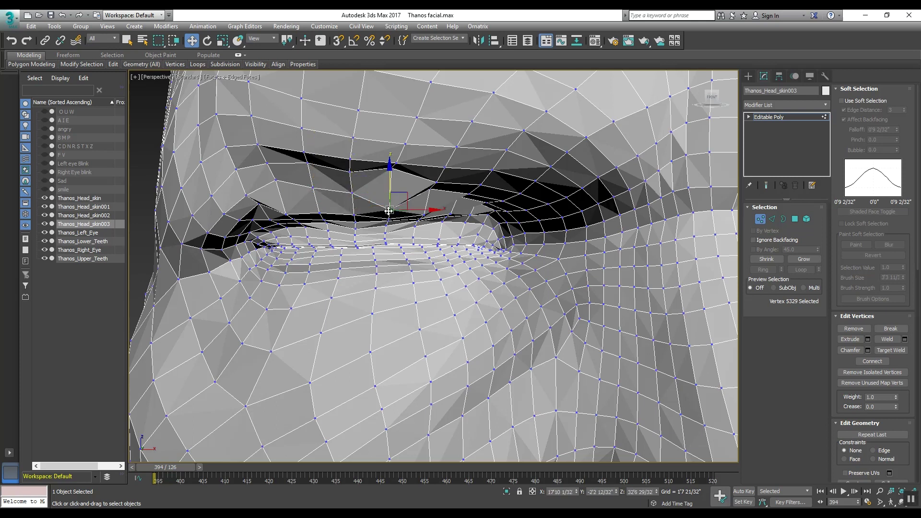
click(391, 169)
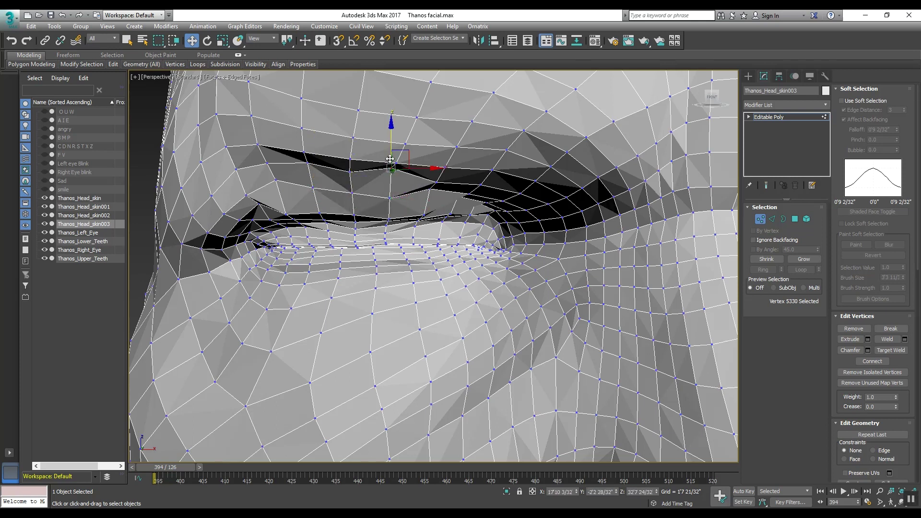
scroll(391, 206, down, 5)
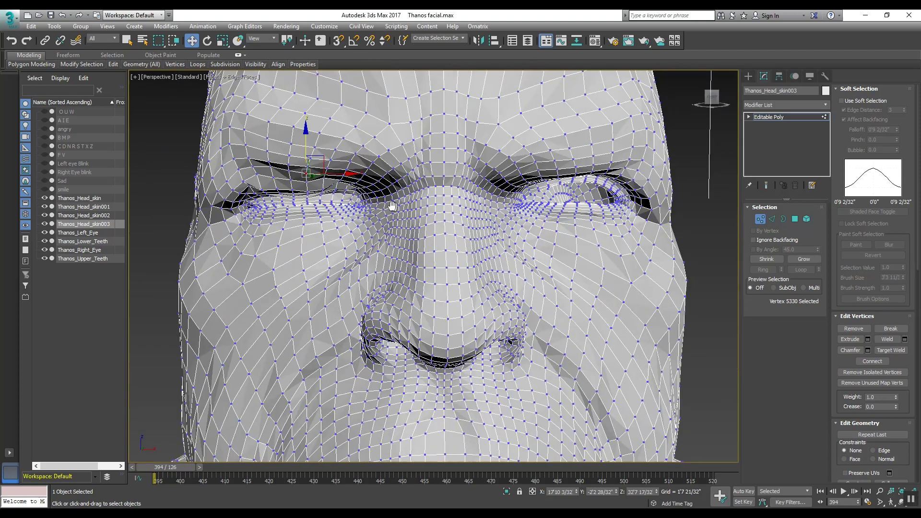
click(768, 117)
scroll(451, 238, down, 4)
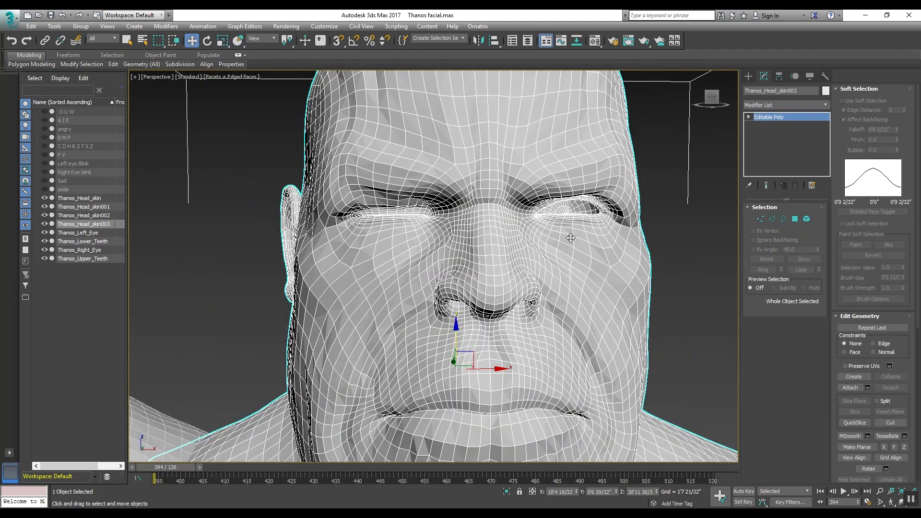
scroll(452, 238, up, 1)
scroll(447, 227, down, 2)
scroll(428, 227, down, 2)
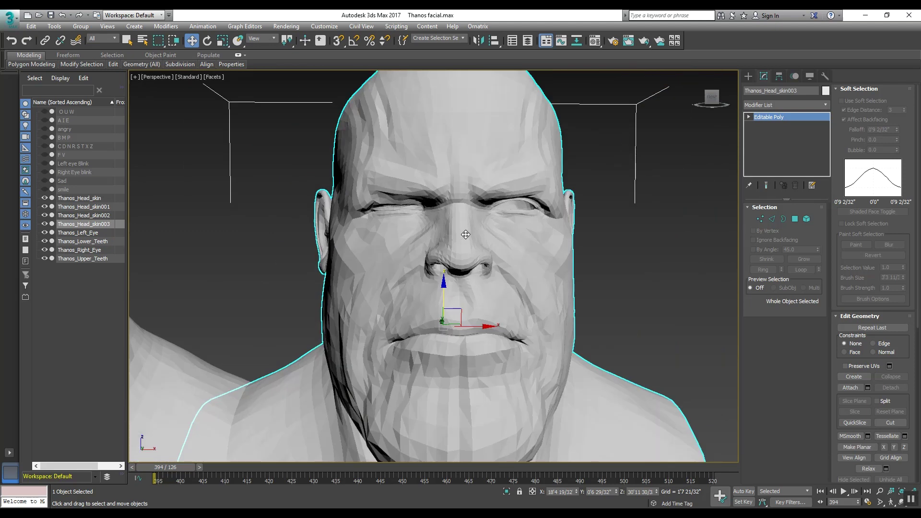
scroll(466, 234, down, 3)
scroll(465, 235, down, 2)
- Pan across the row of heads and select the original Thanos_Head_skin bust
middle_drag(180, 243, 414, 241)
click(306, 241)
- Clone Thanos_Head_skin as a Copy, Thanos_Head_skin004, placed beyond the fourth head
middle_drag(317, 246, 328, 246)
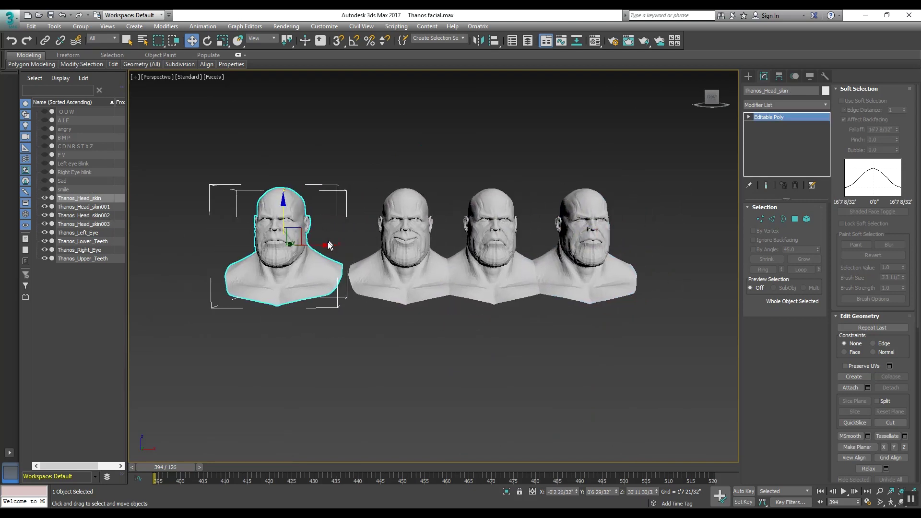
drag(325, 251, 696, 245)
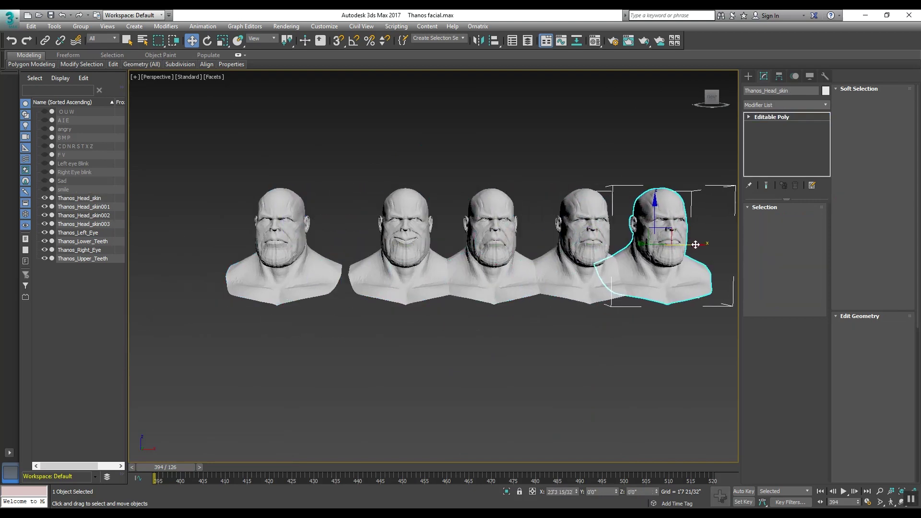
click(452, 306)
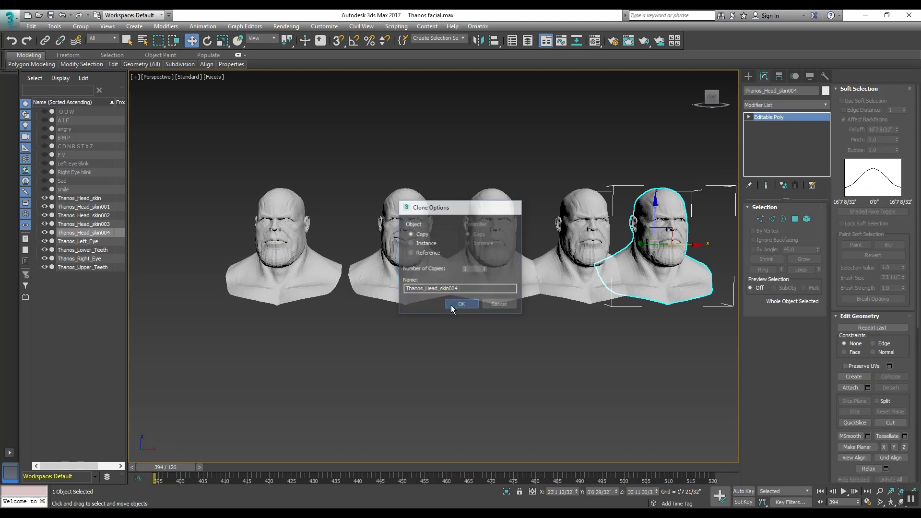
- Frame the new copy, enter Vertex sub-object mode, and show edged faces
middle_drag(603, 268, 467, 268)
key(z)
scroll(447, 267, down, 1)
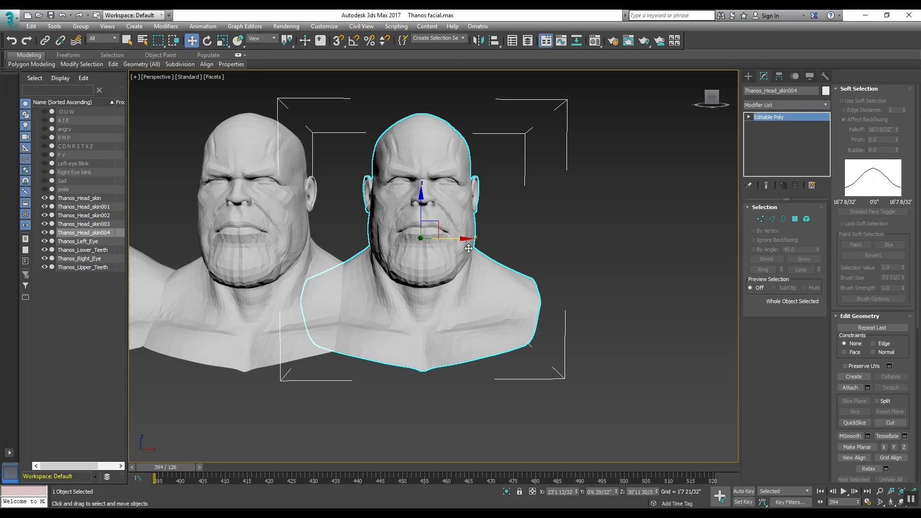
middle_drag(467, 246, 474, 247)
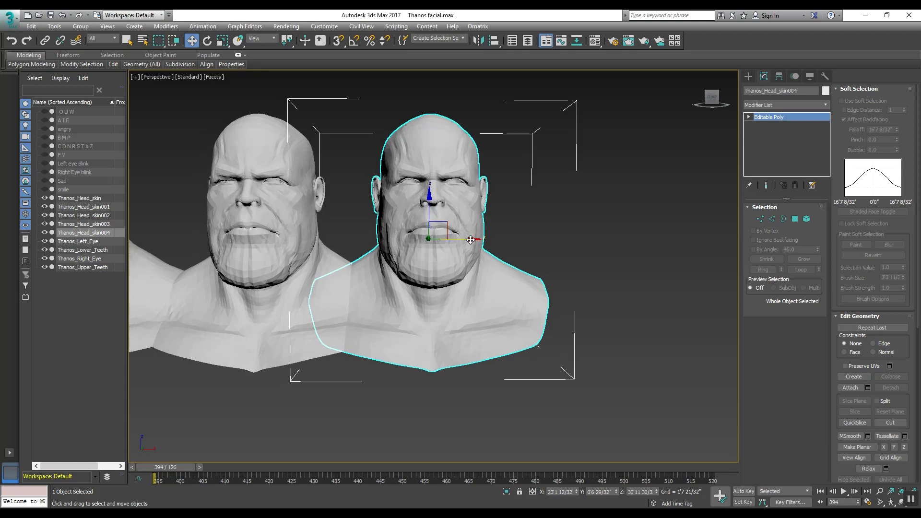
scroll(475, 241, up, 5)
scroll(482, 241, down, 2)
scroll(498, 241, up, 3)
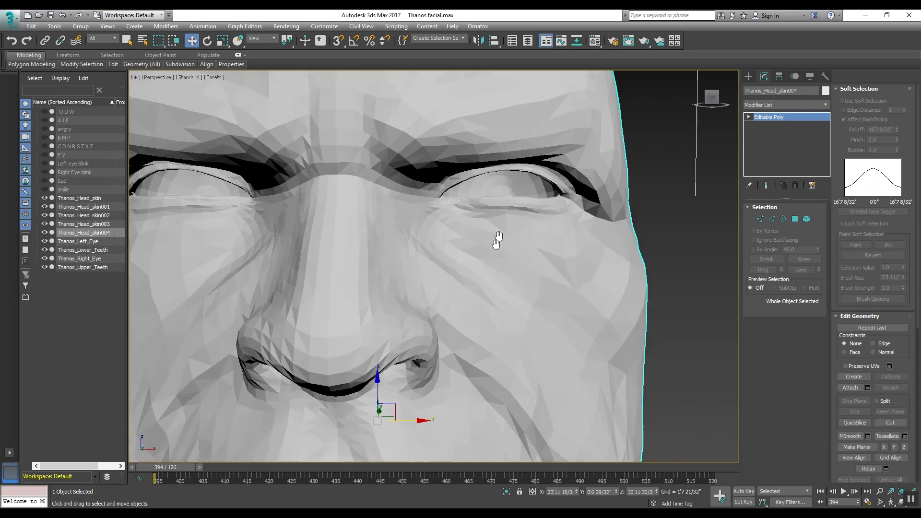
scroll(505, 248, up, 2)
scroll(541, 234, down, 1)
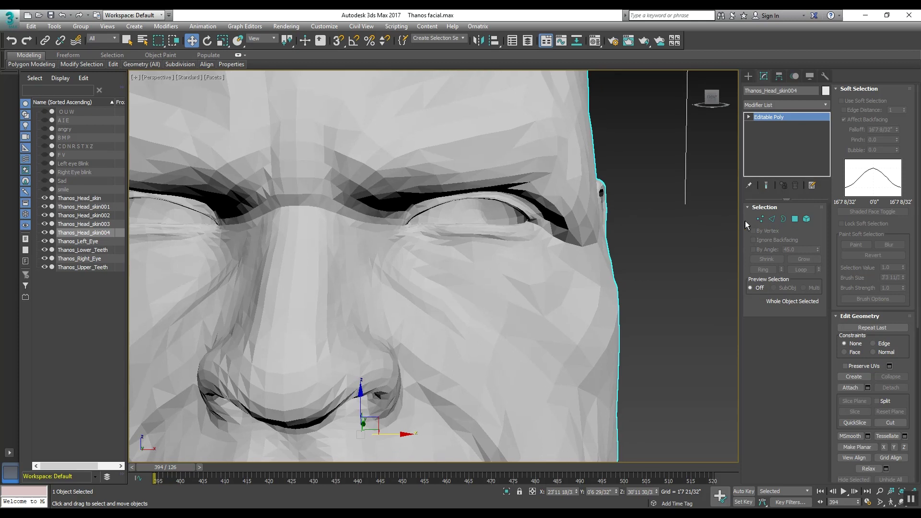
click(760, 219)
key(F4)
scroll(474, 257, up, 1)
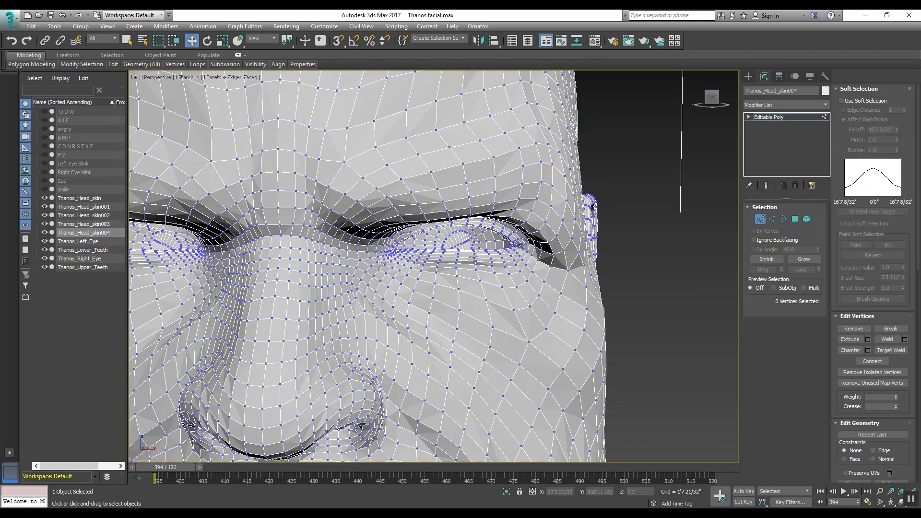
scroll(474, 257, up, 2)
scroll(463, 236, up, 2)
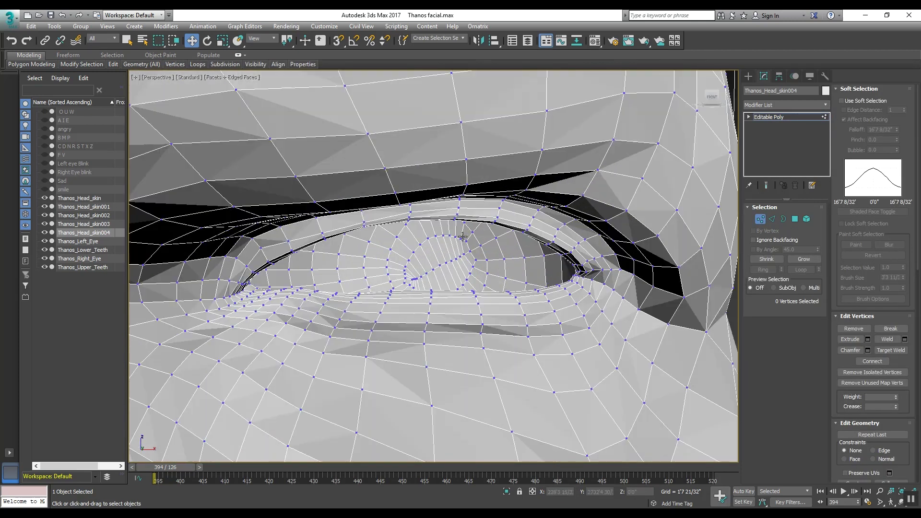
- Select an upper-lid vertex and enable Soft Selection with Edge Distance and an adjusted falloff
middle_drag(462, 236, 446, 228)
click(433, 208)
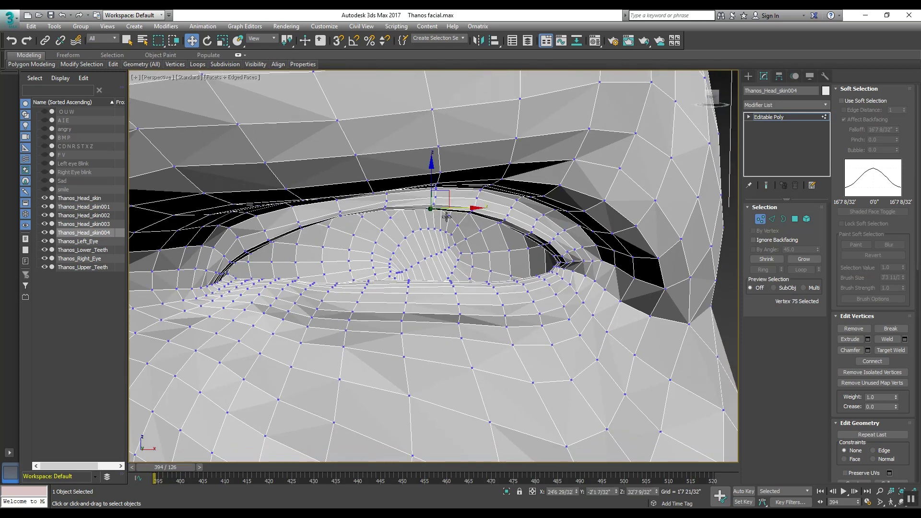
click(844, 104)
scroll(521, 212, down, 2)
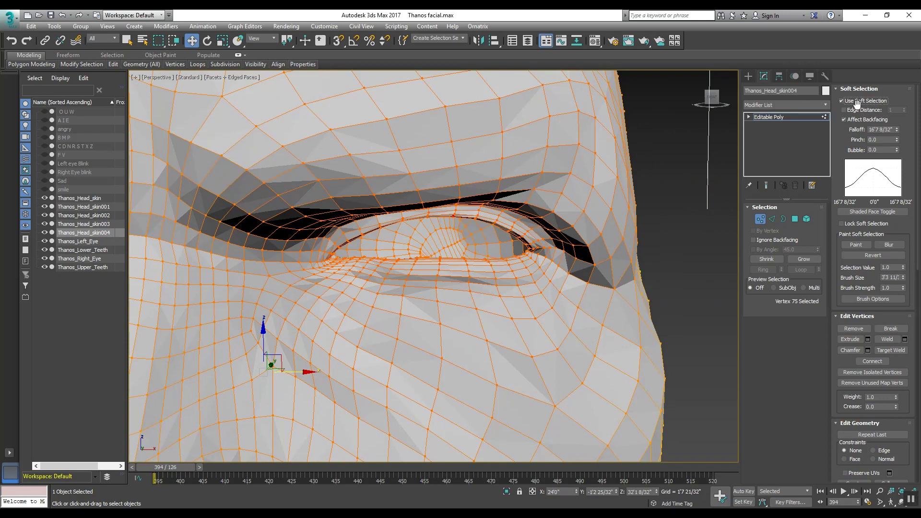
click(844, 109)
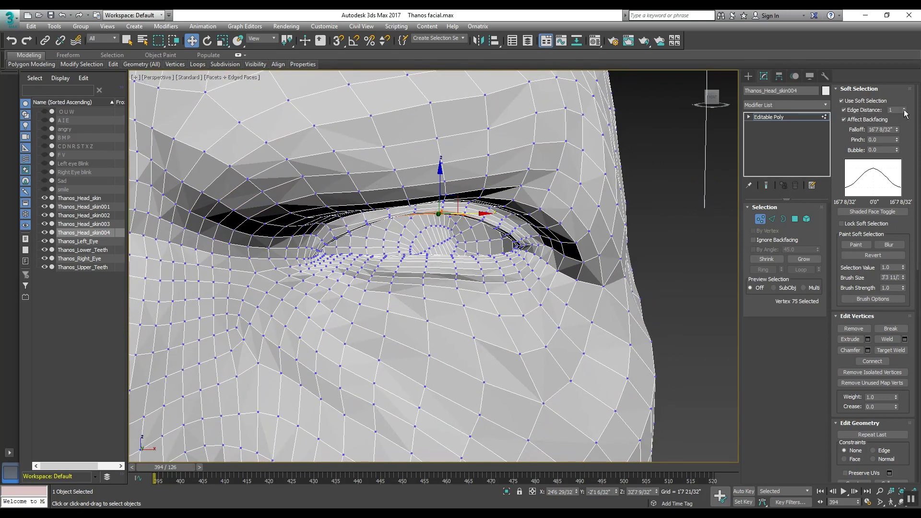
click(904, 108)
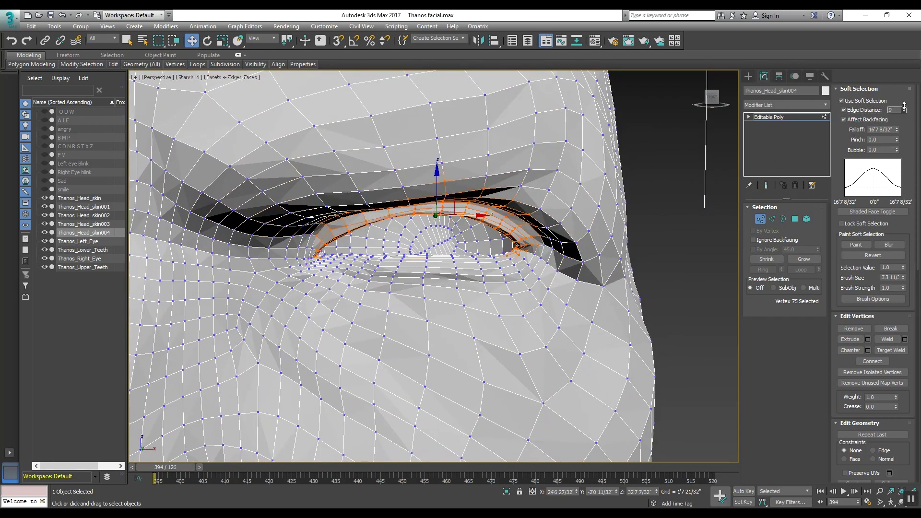
double_click(882, 130)
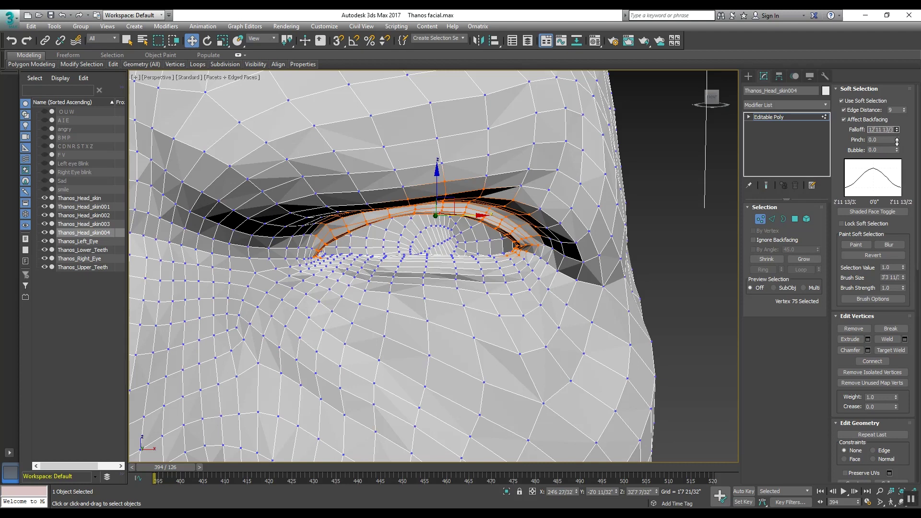
text(0)
key(Return)
drag(897, 183, 895, 173)
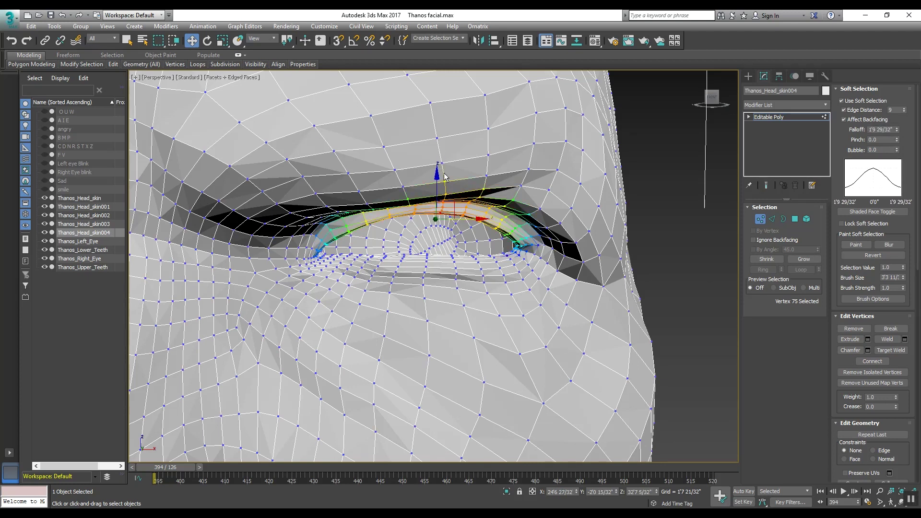
- Lower the soft-selected upper-lid vertices, then select another lid vertex
drag(436, 193, 438, 208)
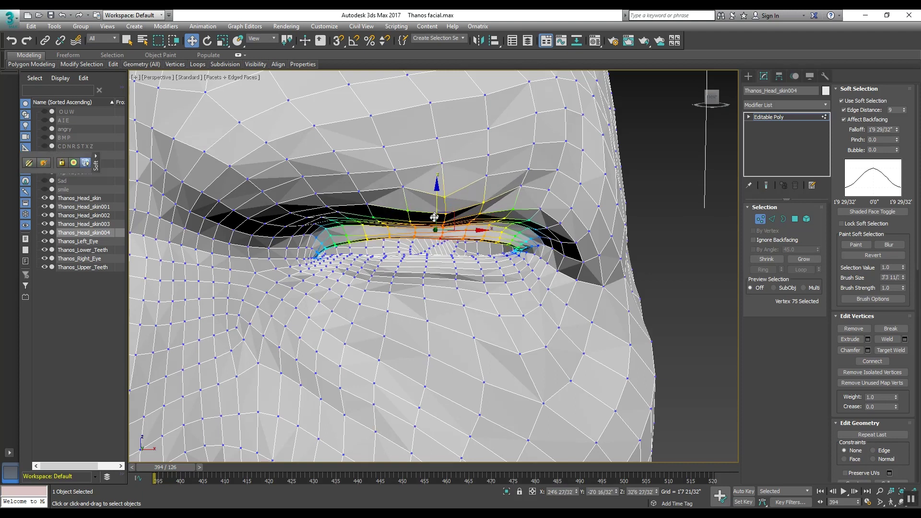
scroll(434, 229, up, 2)
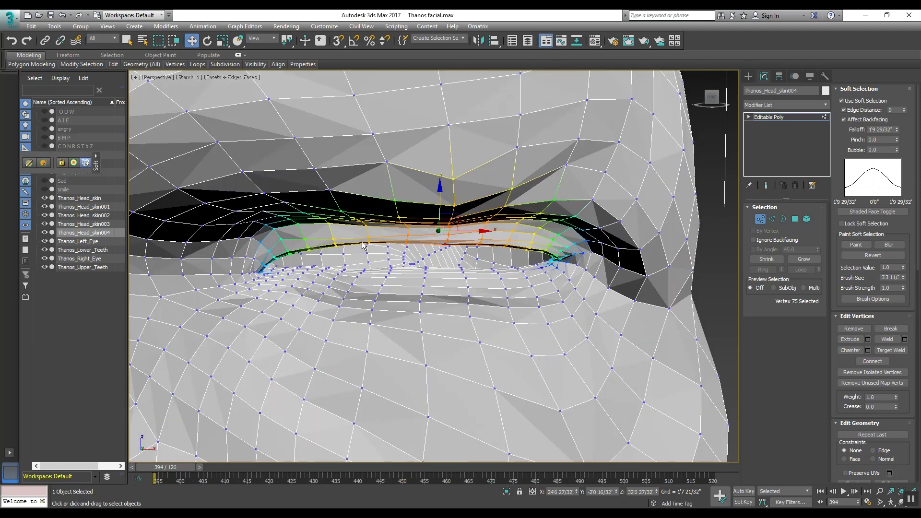
click(405, 245)
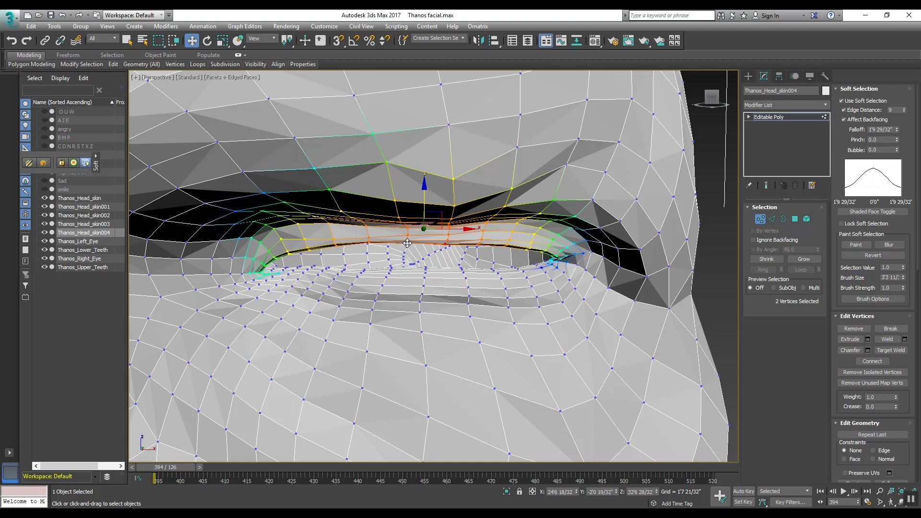
click(411, 214)
- Pull the central upper-lid vertex down and select vertices toward the outer corner
drag(411, 207, 414, 235)
click(486, 243)
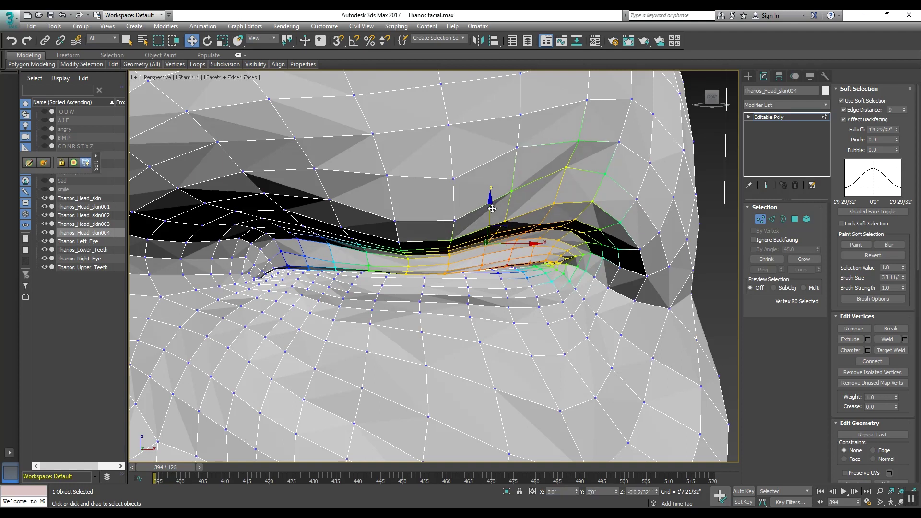
click(506, 244)
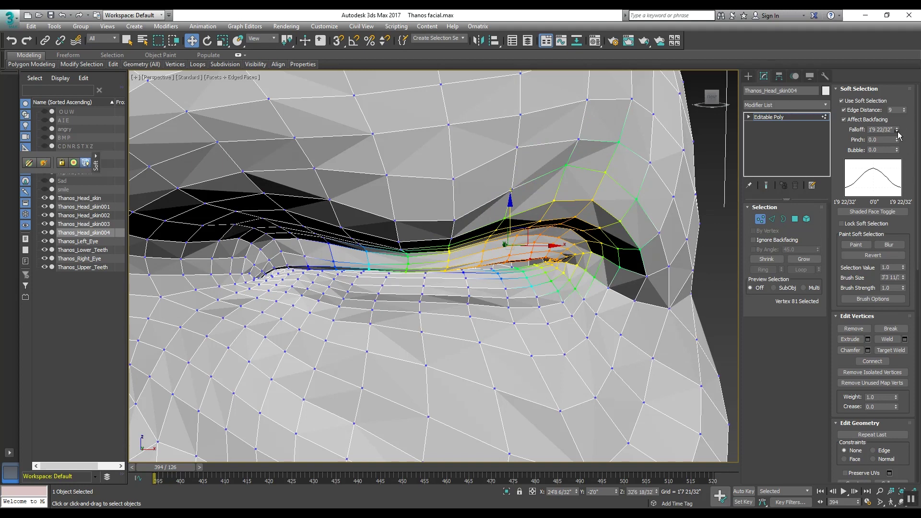
- Shrink the soft-selection falloff, nudge the outer-corner vertices down, then deselect
drag(898, 129, 900, 159)
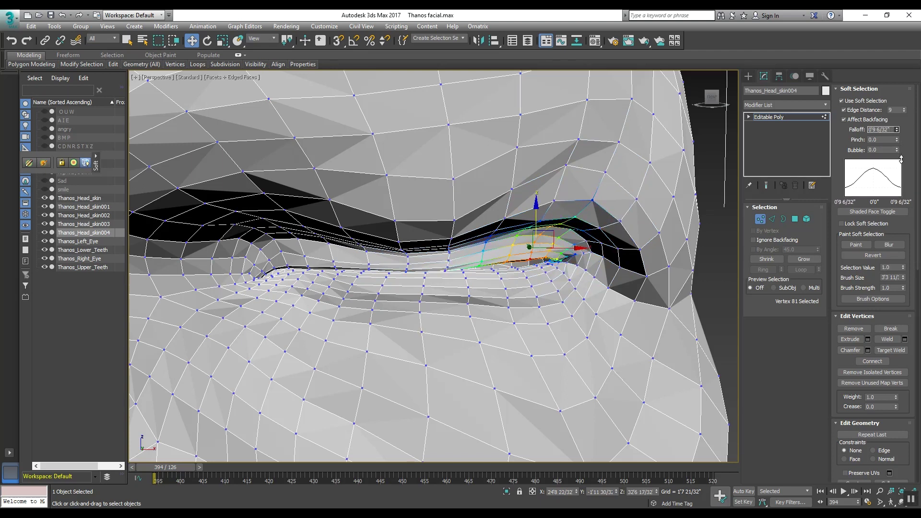
drag(901, 160, 901, 162)
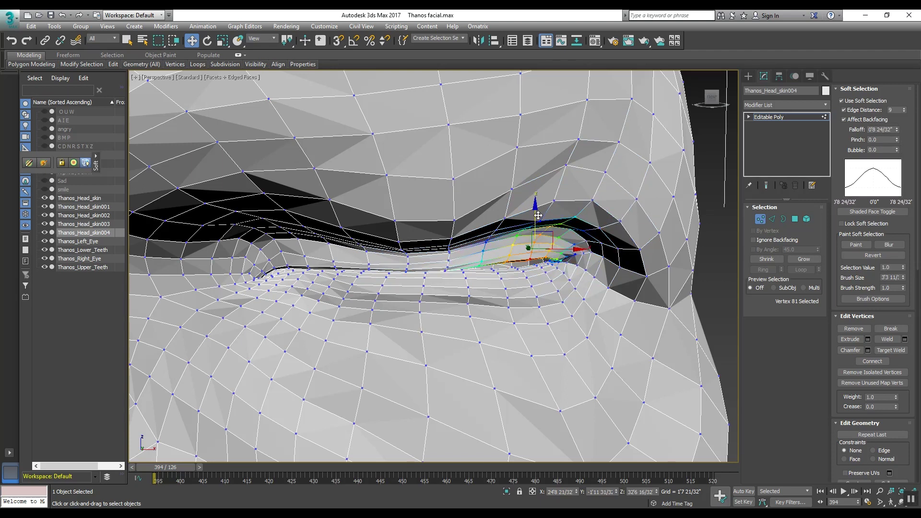
scroll(538, 215, up, 2)
drag(534, 226, 534, 228)
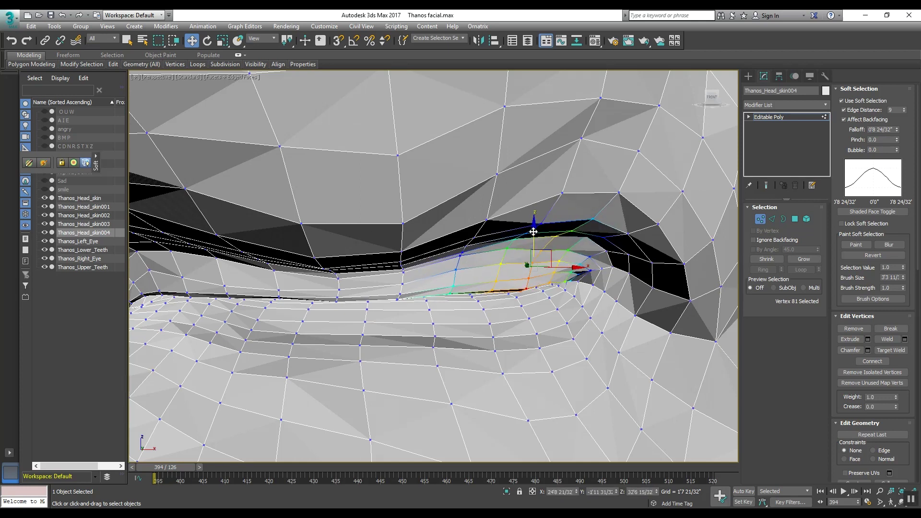
scroll(372, 259, down, 2)
scroll(371, 259, up, 2)
scroll(479, 245, down, 2)
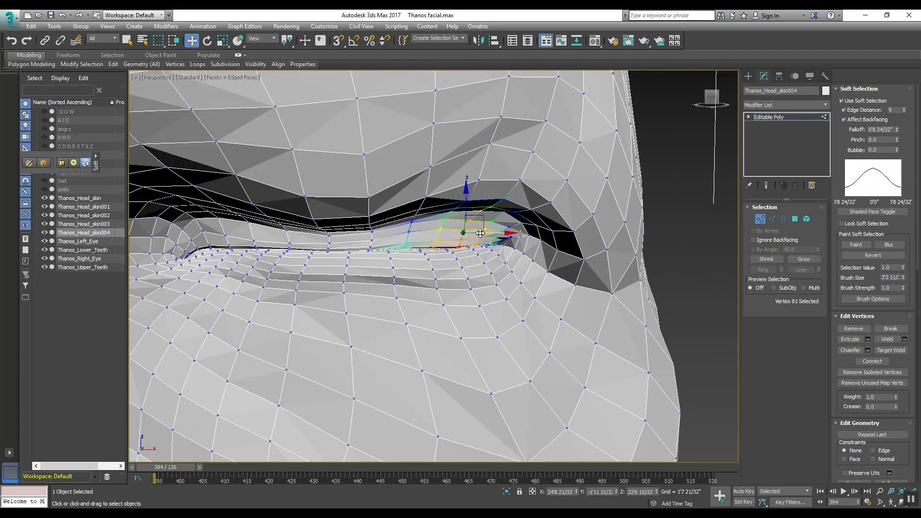
drag(466, 192, 466, 196)
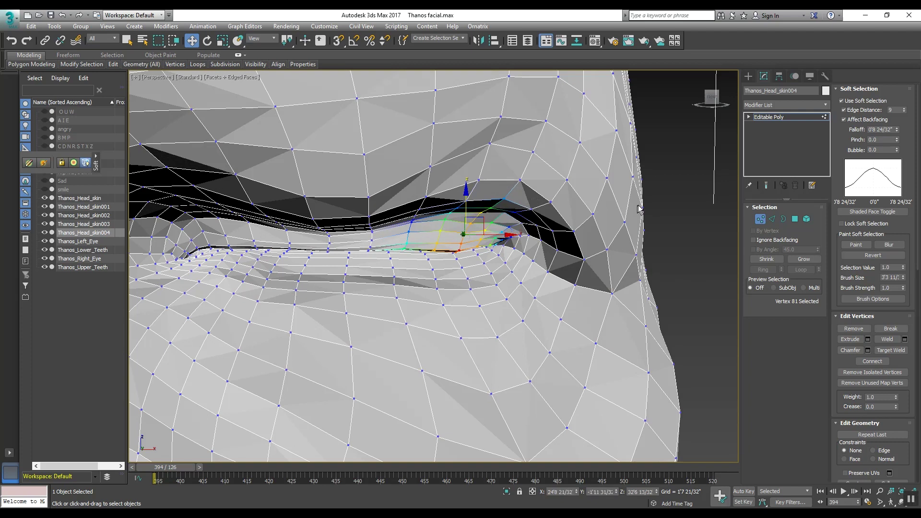
click(475, 200)
mouse_move(475, 200)
middle_down()
mouse_move(399, 209)
mouse_move(461, 206)
middle_up()
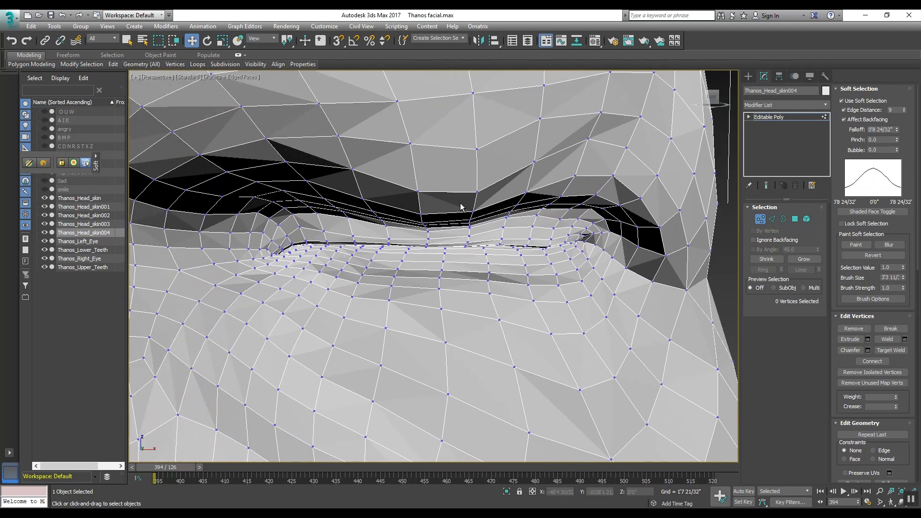
- Raise two vertices above the eyelid and shift a brow vertex with its neighbours
click(478, 192)
click(418, 192)
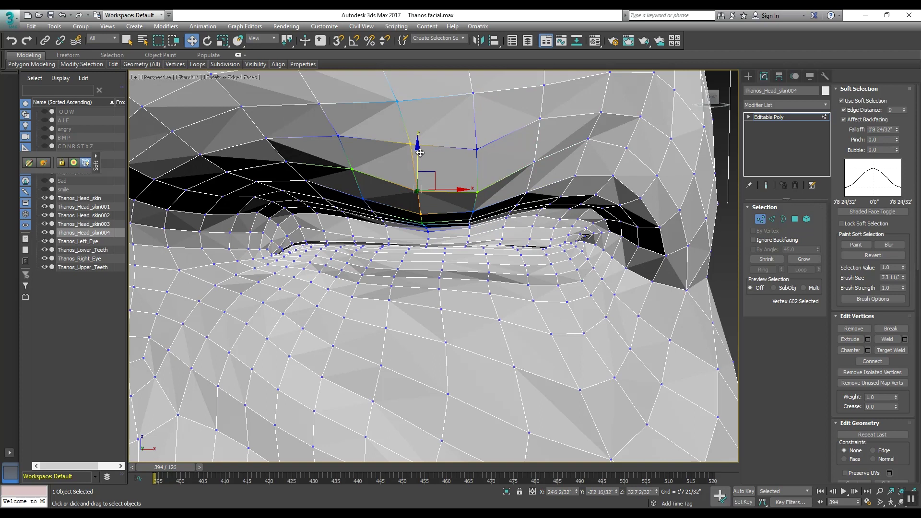
ctrl+click(479, 191)
drag(448, 151, 476, 138)
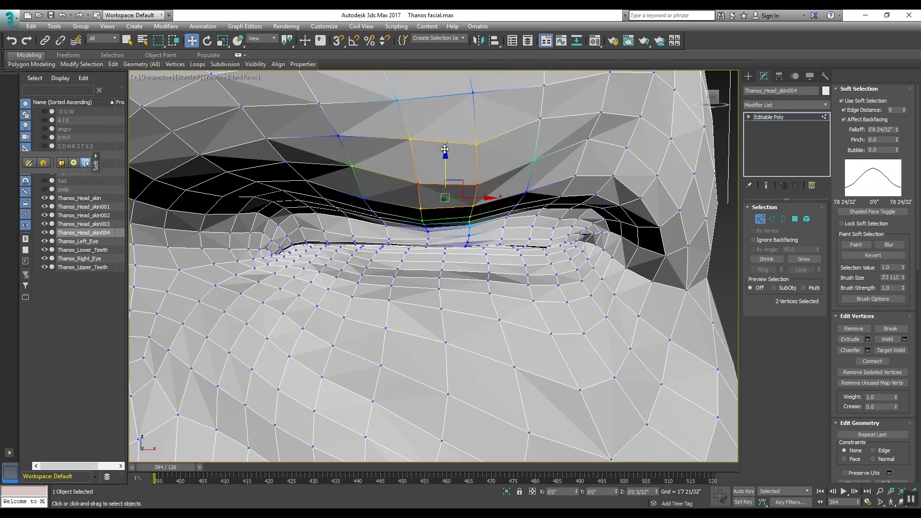
click(476, 138)
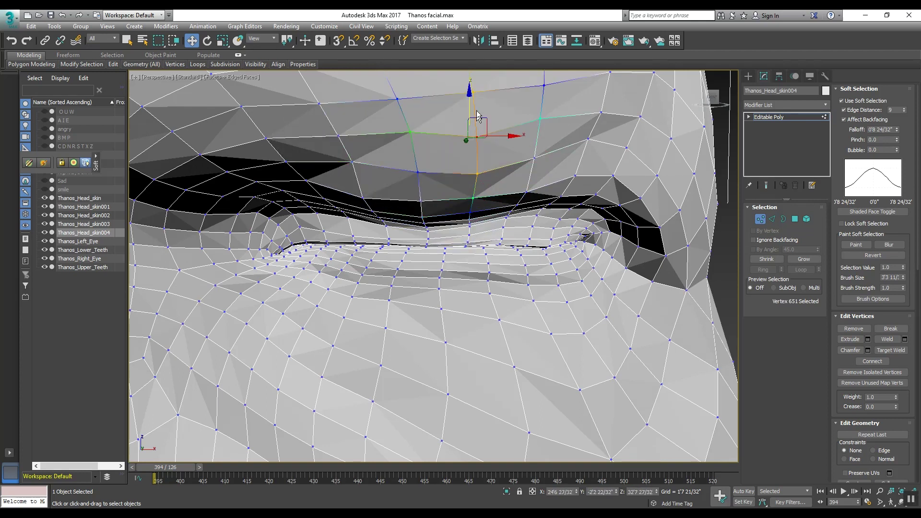
drag(470, 93, 470, 100)
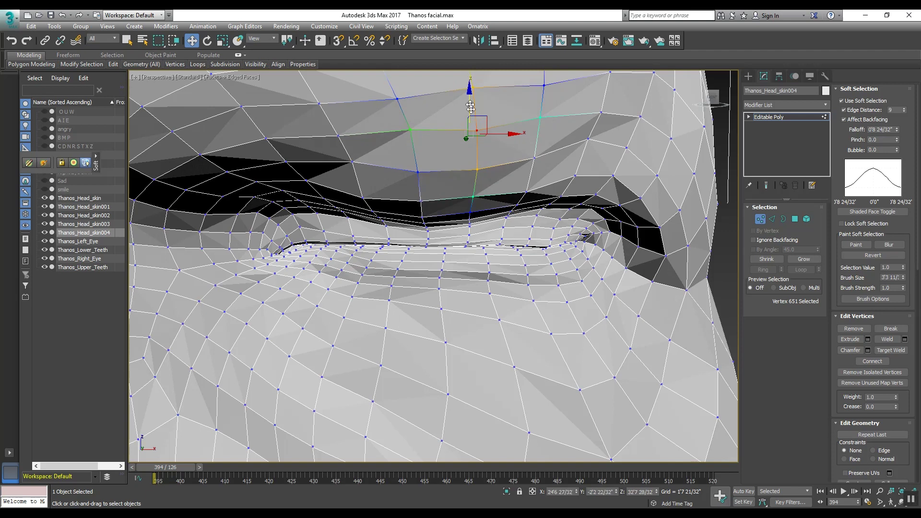
scroll(442, 199, down, 2)
scroll(360, 207, up, 2)
scroll(327, 229, up, 2)
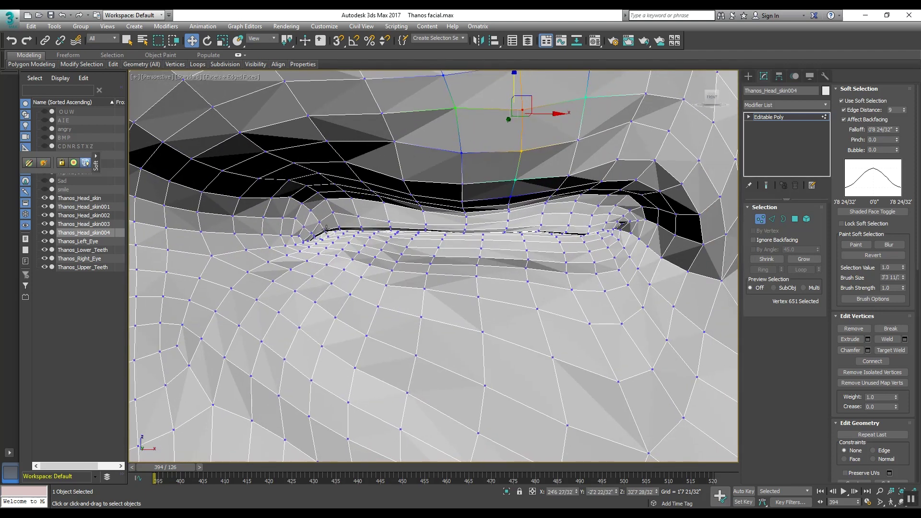
- Select the inner eye-corner vertex, limit the soft-selection spread, and review the eyelid views
click(325, 232)
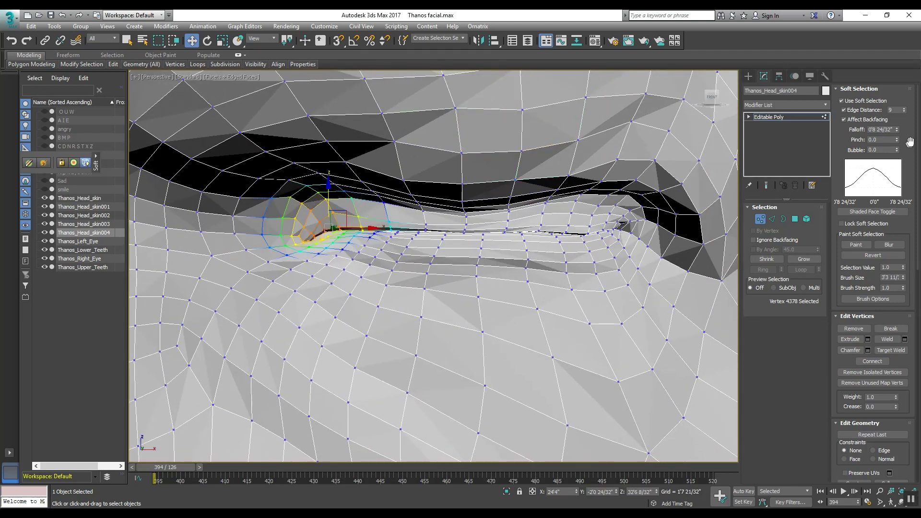
drag(905, 115, 904, 113)
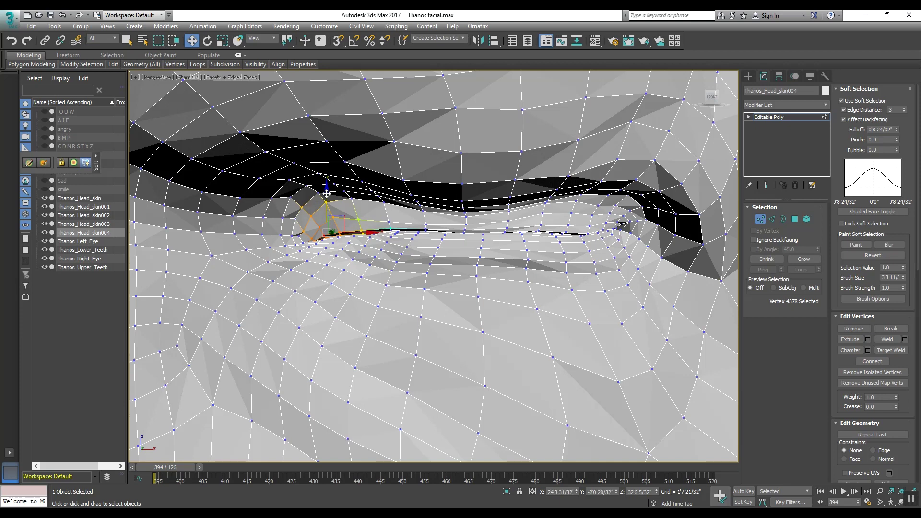
mouse_move(325, 195)
alt+middle_down()
mouse_move(419, 237)
mouse_move(478, 227)
alt+middle_up()
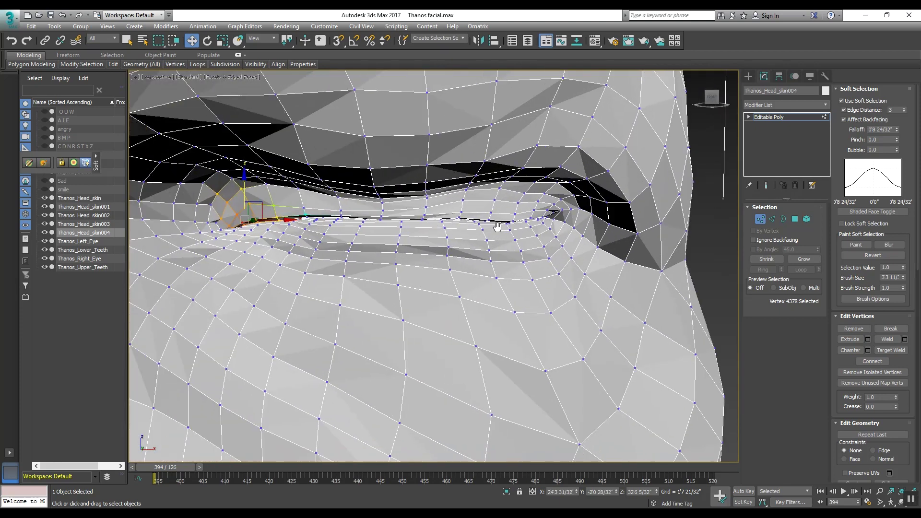
key(shift+z)
key(shift+z)
key(shift+z)
key(shift+z)
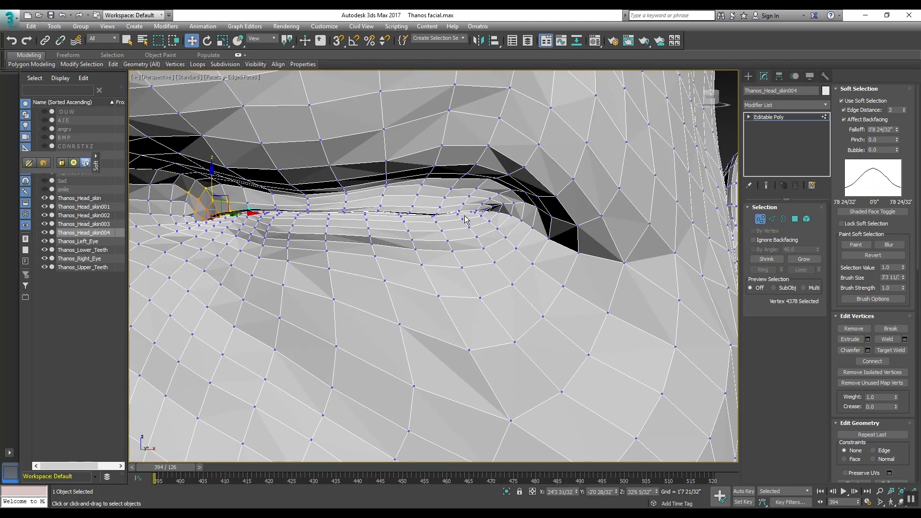
key(shift+z)
key(shift+z)
key(shift+z)
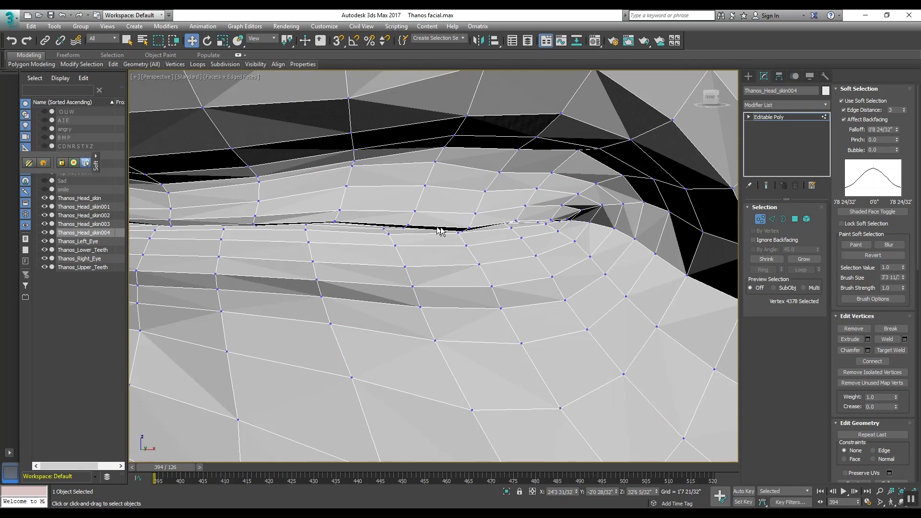
key(shift+z)
key(shift+z)
key(shift+z)
key(shift+z)
key(shift+z)
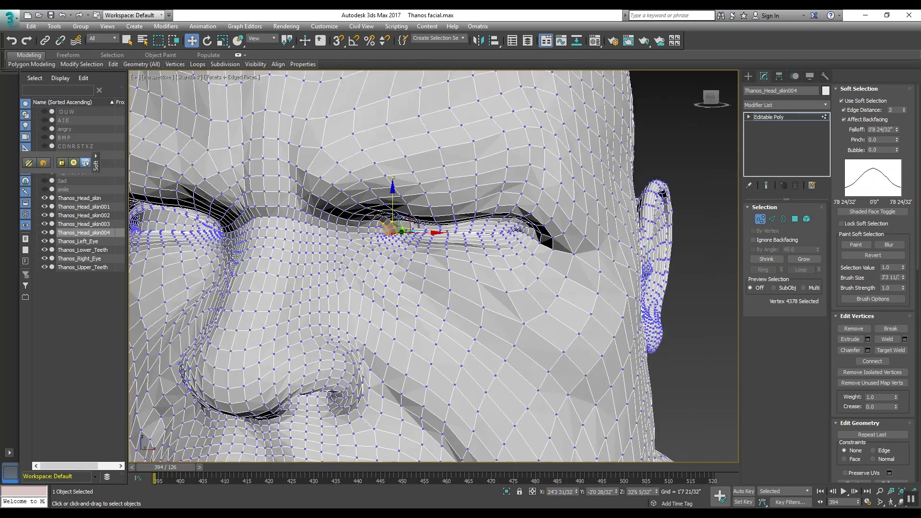
key(shift+z)
key(shift+z)
key(shift+z)
- Briefly return to object level, then re-enter Vertex mode and raise a vertex above the lid
click(788, 116)
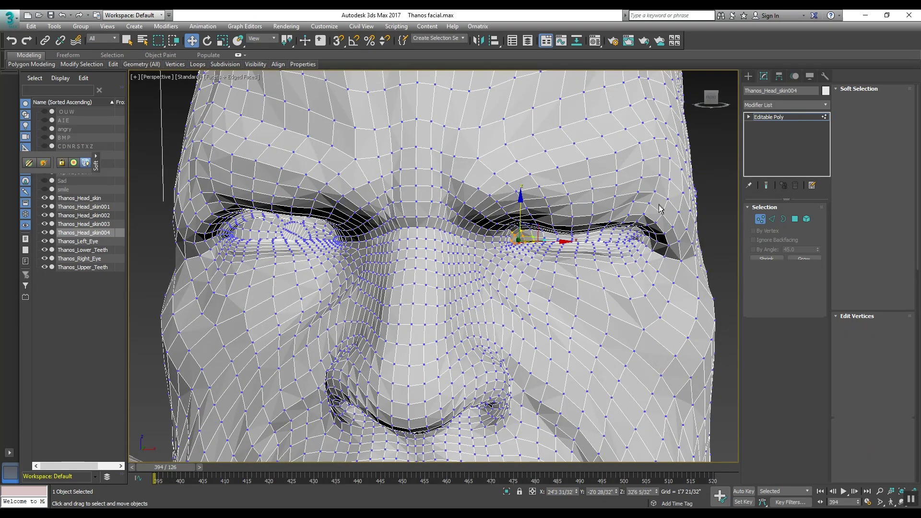
key(shift+z)
key(shift+z)
key(shift+z)
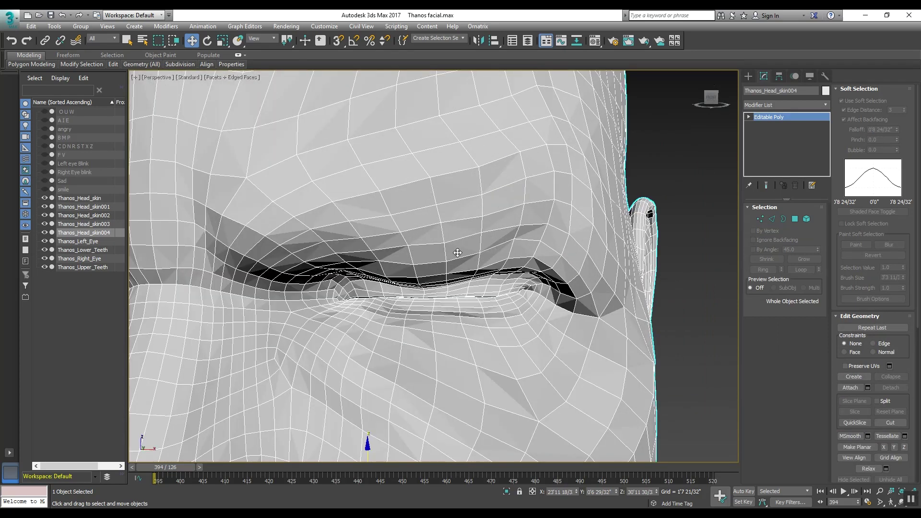
key(shift+z)
click(760, 219)
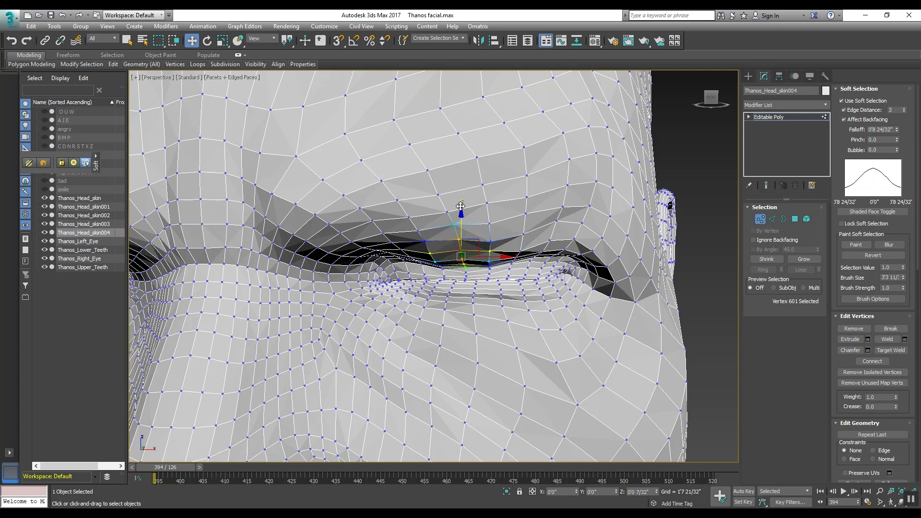
click(490, 235)
mouse_move(488, 205)
mouse_down()
mouse_move(526, 253)
mouse_move(512, 217)
mouse_move(491, 207)
mouse_up()
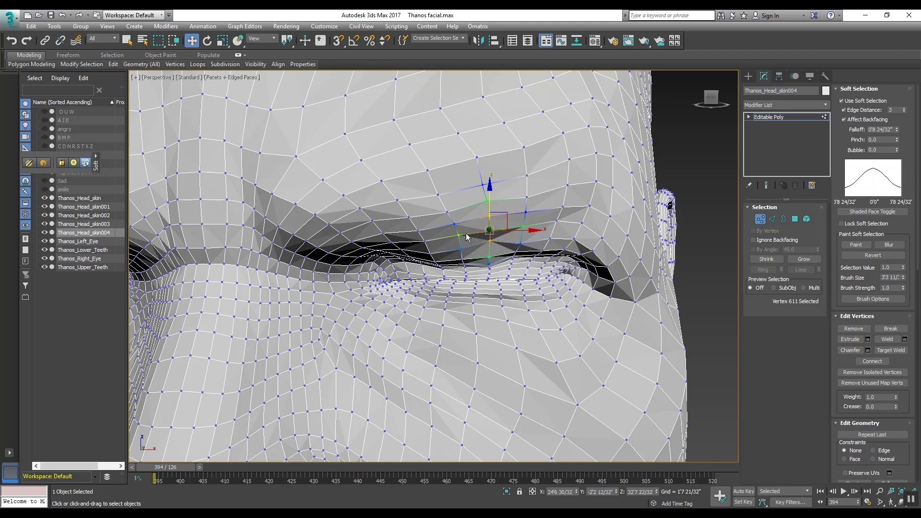
middle_drag(568, 254, 579, 246)
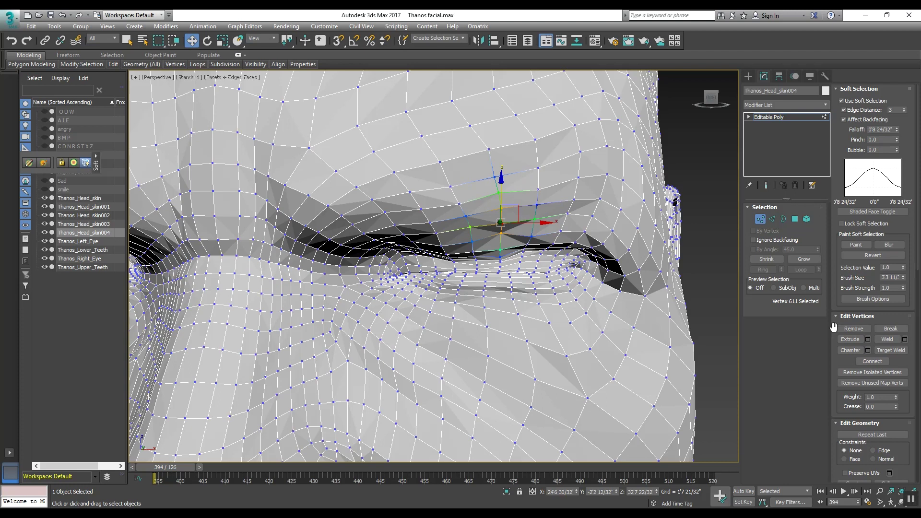
scroll(835, 338, down, 3)
scroll(846, 356, down, 3)
scroll(857, 371, down, 2)
scroll(864, 384, down, 3)
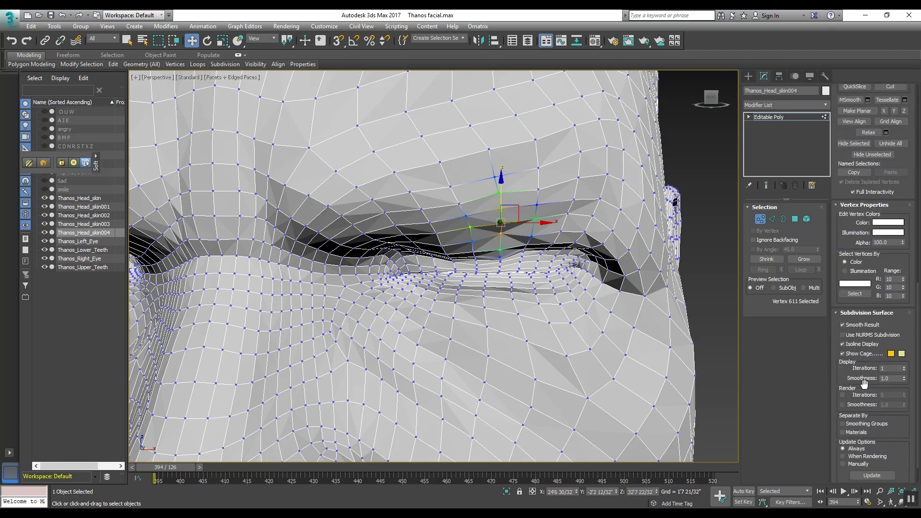
scroll(865, 384, down, 1)
scroll(845, 474, down, 4)
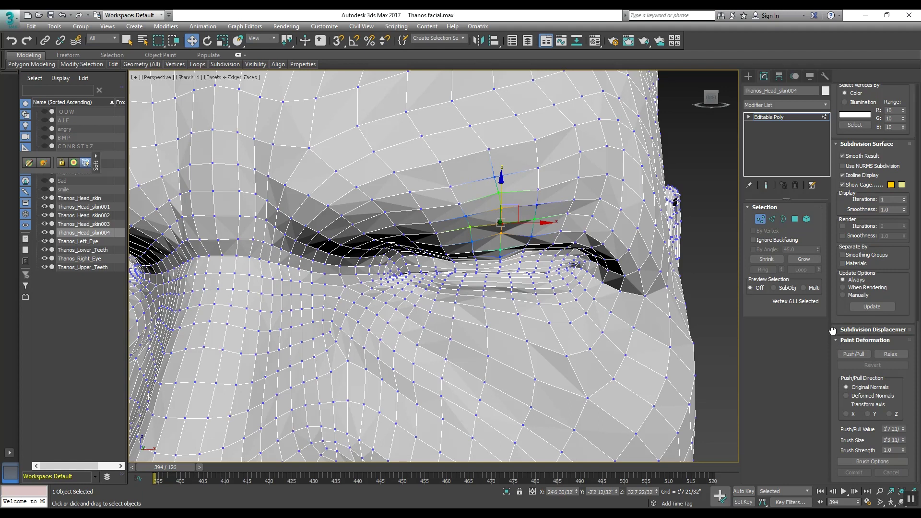
scroll(533, 237, up, 1)
scroll(482, 231, up, 2)
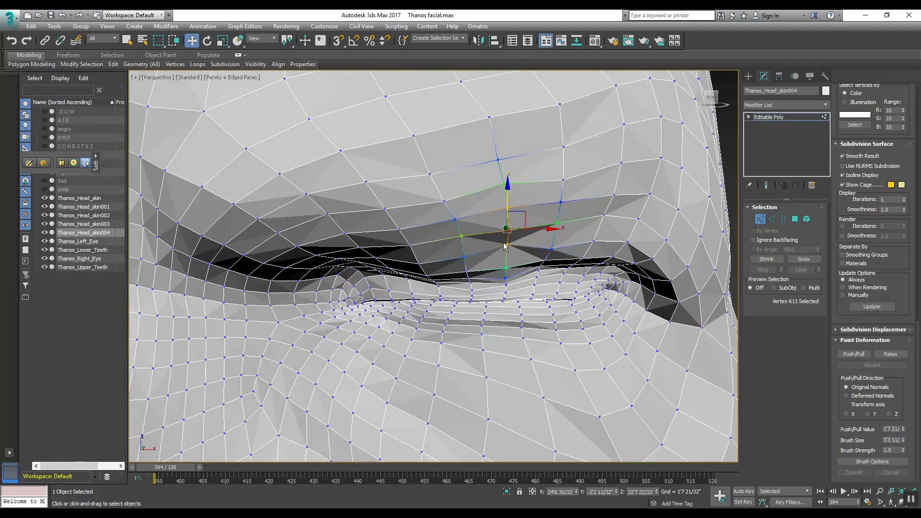
scroll(504, 246, up, 1)
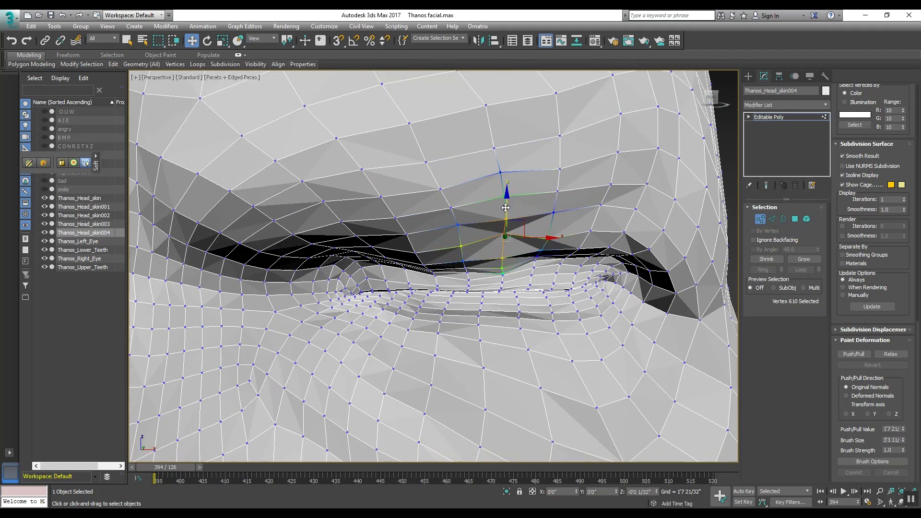
- With Soft Selection off, pull an eyelid vertex down to close the eye, then exit vertex mode
click(504, 236)
scroll(835, 134, up, 4)
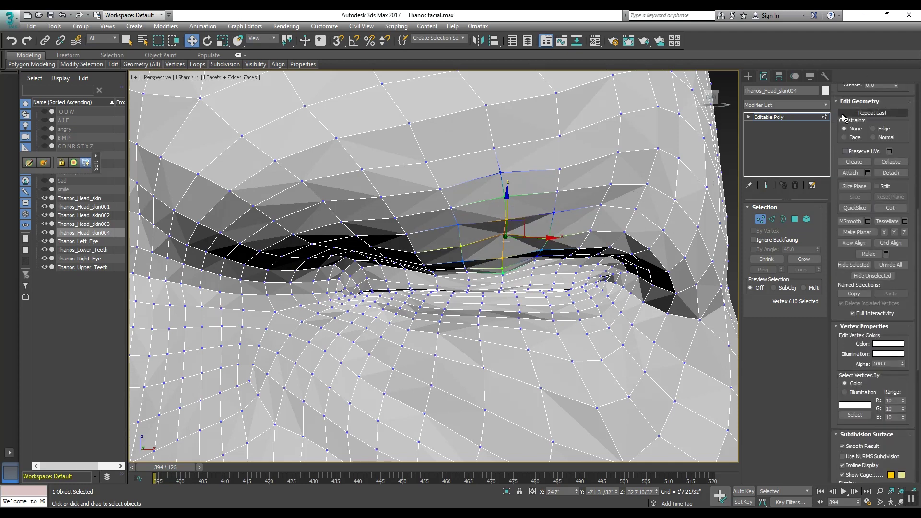
scroll(835, 108, up, 2)
scroll(835, 108, up, 5)
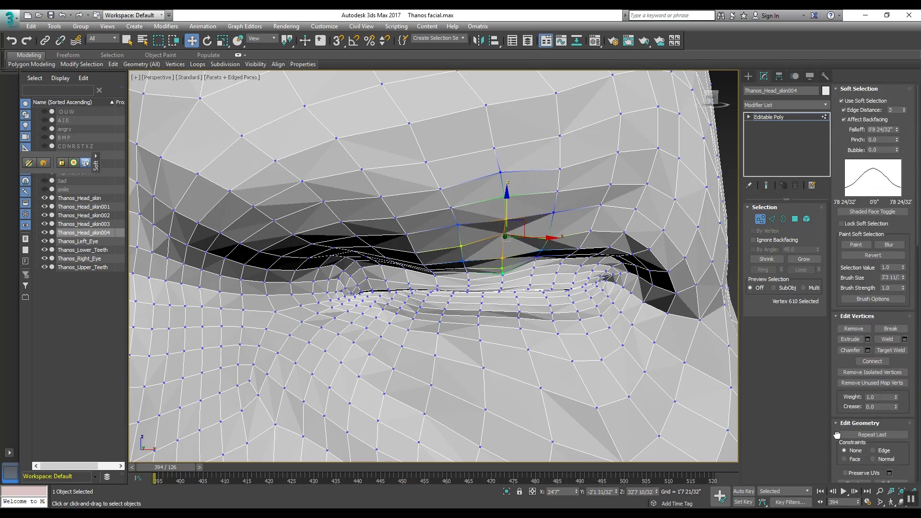
click(842, 101)
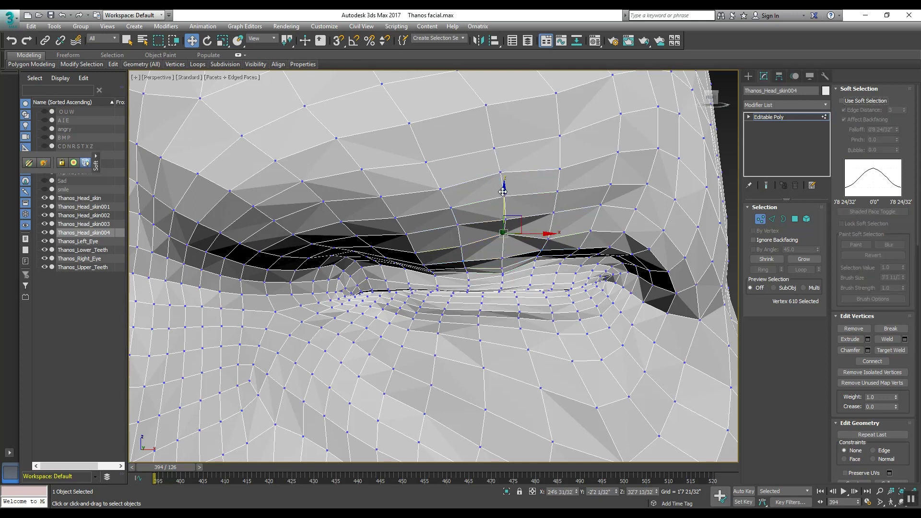
drag(502, 191, 407, 253)
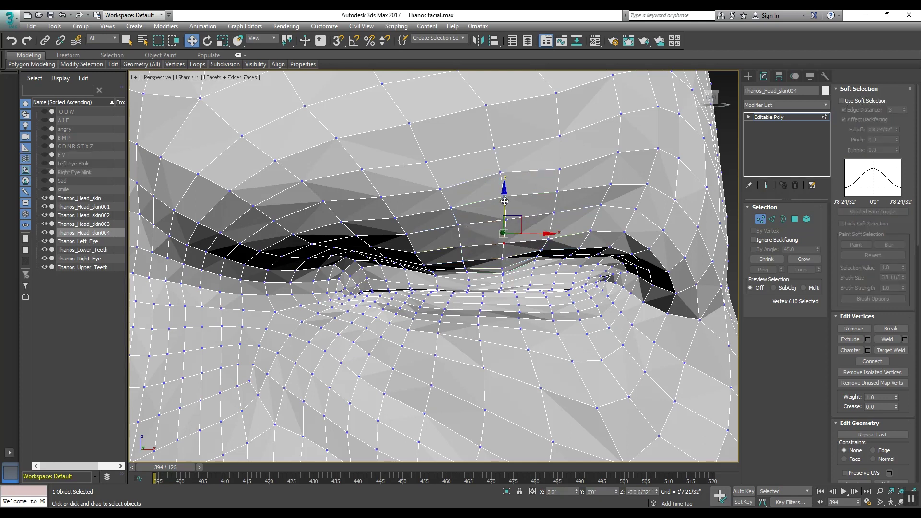
click(416, 252)
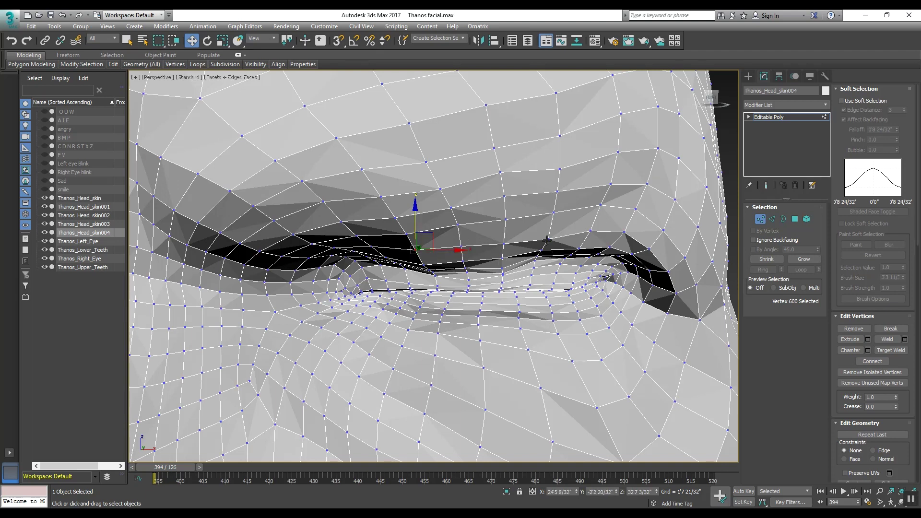
scroll(550, 202, down, 4)
scroll(550, 202, down, 2)
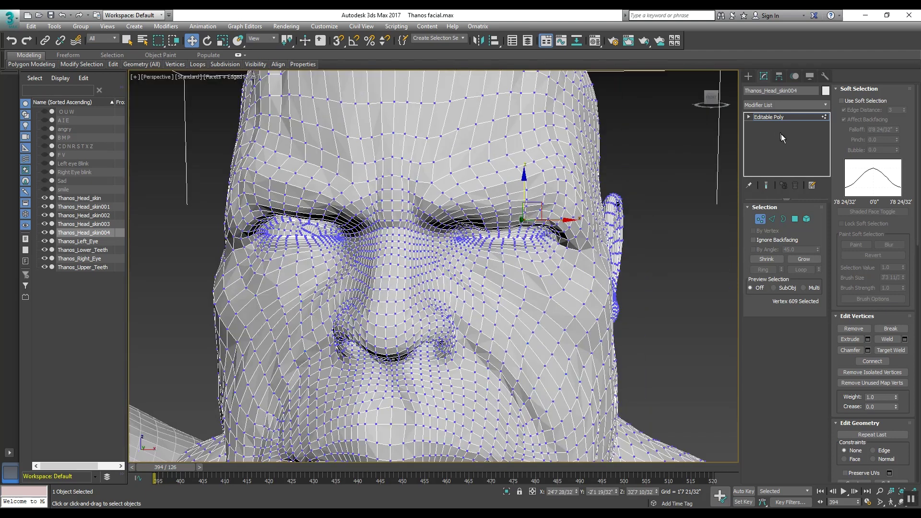
key(1)
- Hide edged faces, frame the head, and deselect it
key(F4)
key(z)
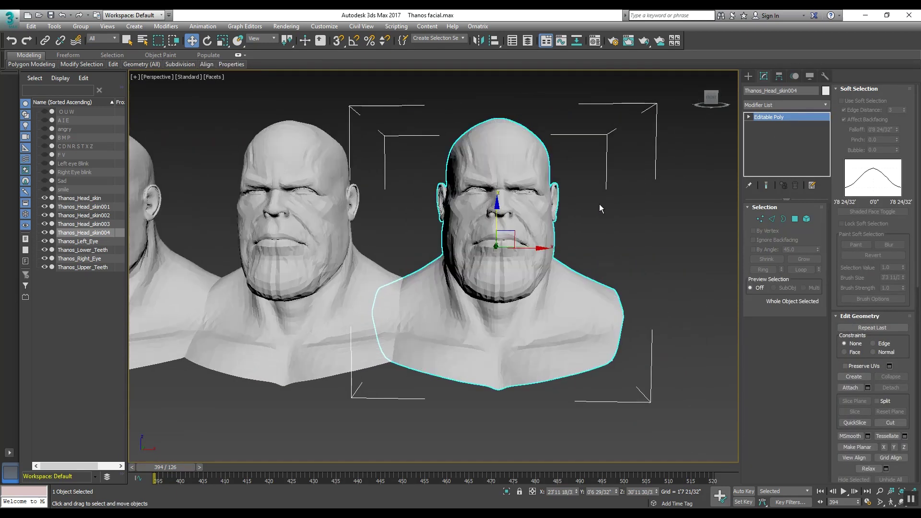
click(600, 203)
scroll(600, 204, down, 3)
scroll(523, 255, up, 1)
scroll(612, 232, up, 2)
scroll(617, 231, up, 1)
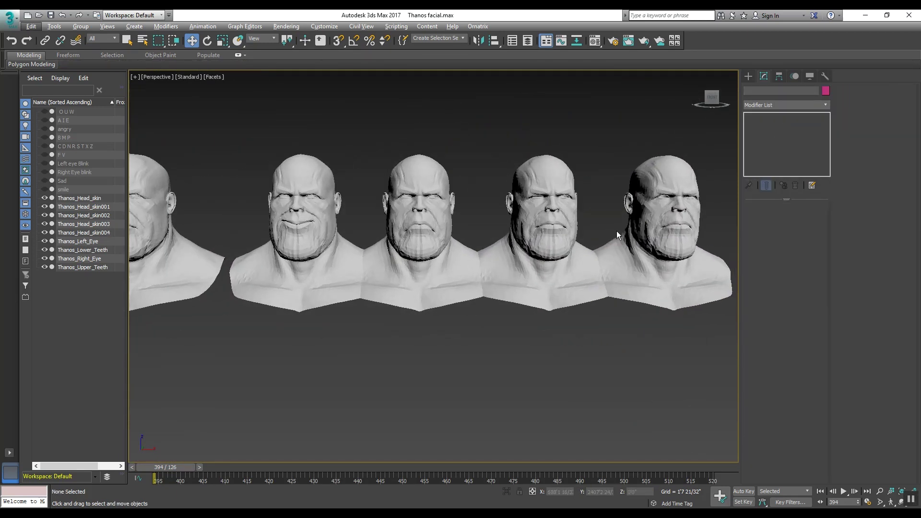
scroll(617, 231, down, 2)
scroll(596, 224, up, 1)
scroll(432, 238, down, 1)
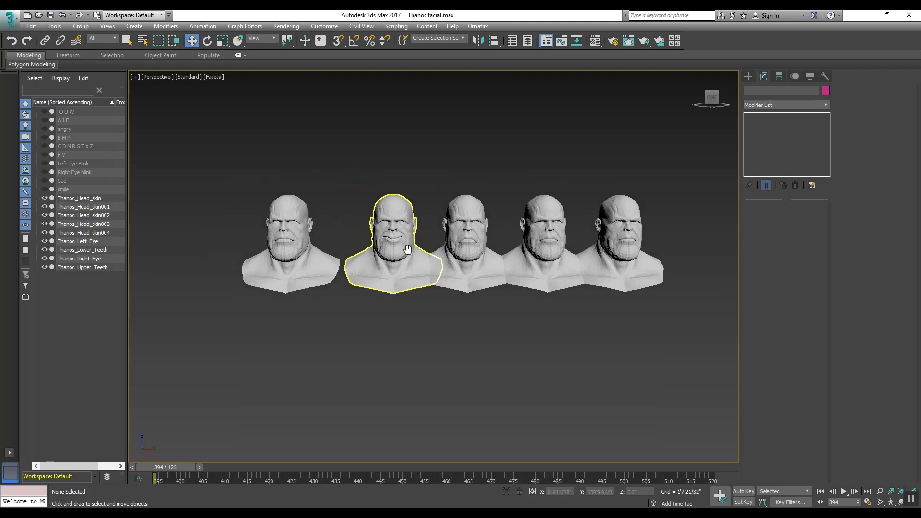
scroll(408, 249, up, 3)
scroll(407, 249, up, 1)
- Select each of the five head copies along the row, ending centred on the smiling head
click(408, 248)
scroll(408, 245, down, 2)
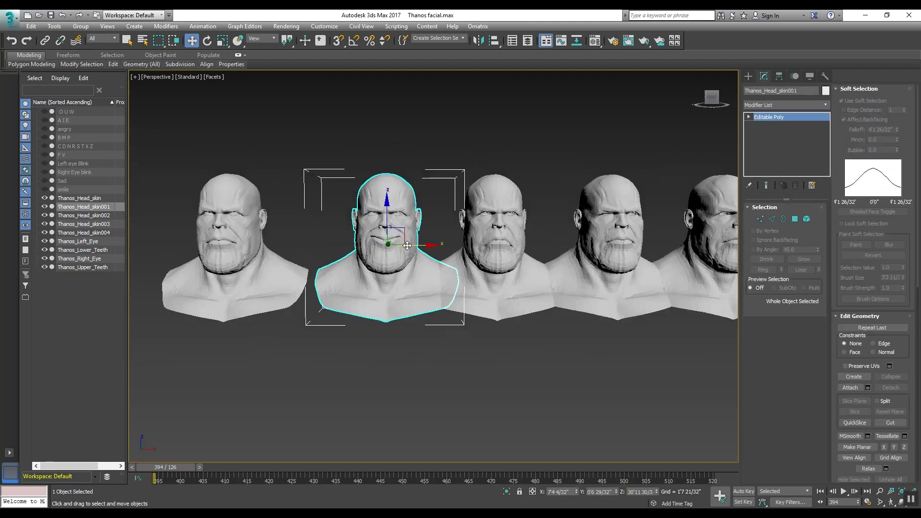
middle_drag(408, 246, 366, 233)
click(396, 216)
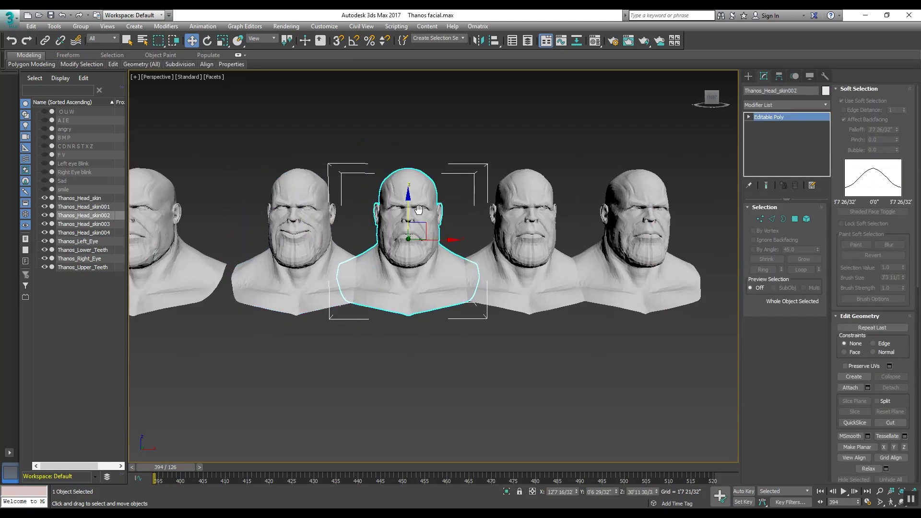
middle_drag(396, 215, 358, 197)
click(433, 182)
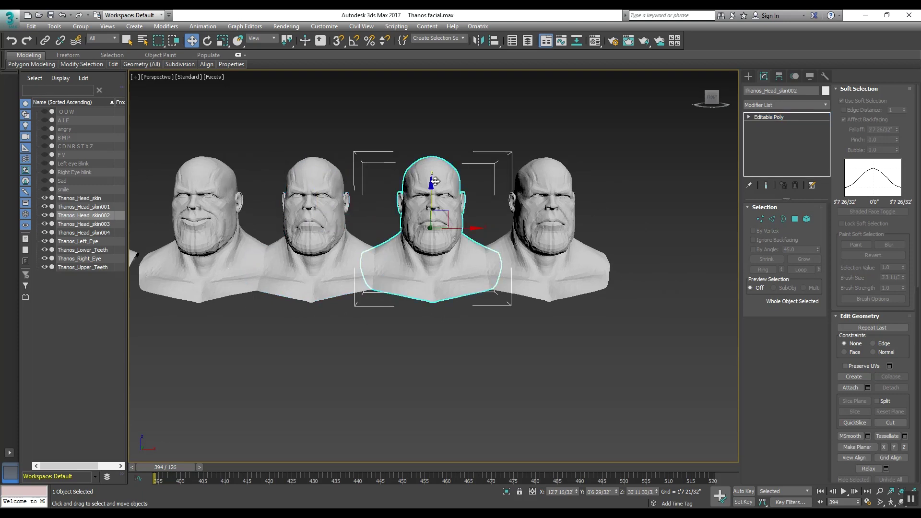
scroll(433, 181, up, 2)
middle_drag(418, 180, 384, 166)
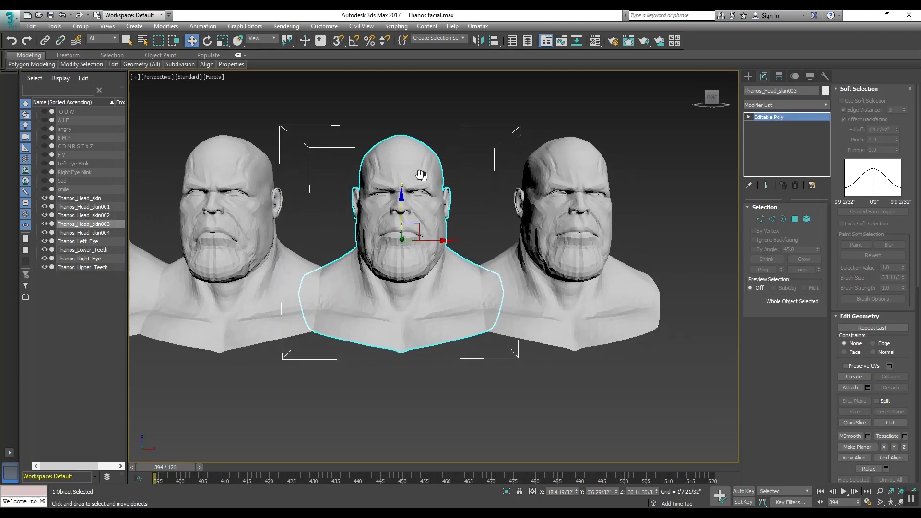
click(549, 188)
scroll(553, 204, down, 3)
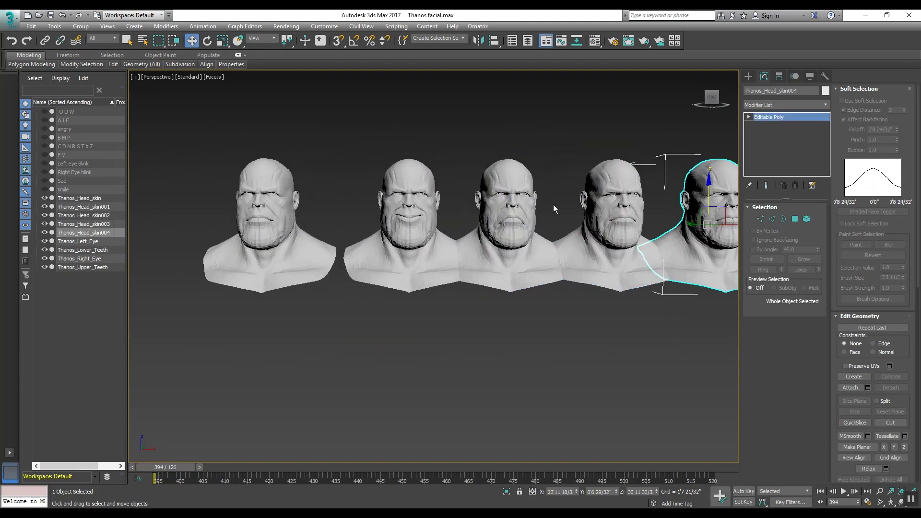
click(399, 187)
mouse_move(461, 189)
middle_down()
mouse_move(388, 189)
mouse_move(385, 198)
middle_up()
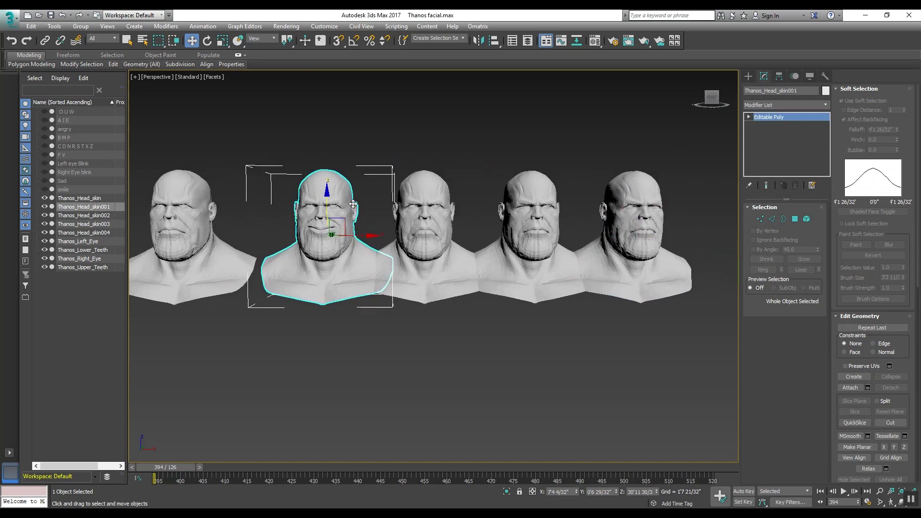
middle_drag(375, 202, 432, 208)
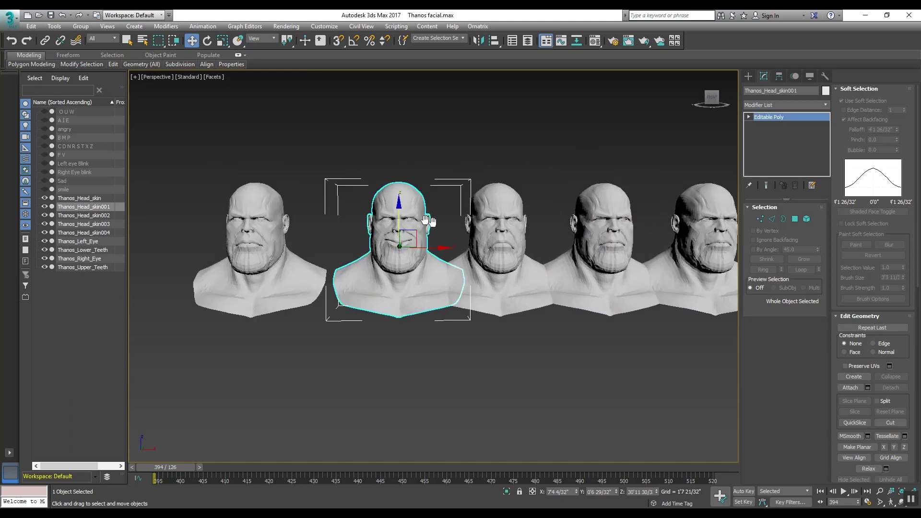
scroll(431, 208, up, 4)
middle_drag(510, 237, 417, 165)
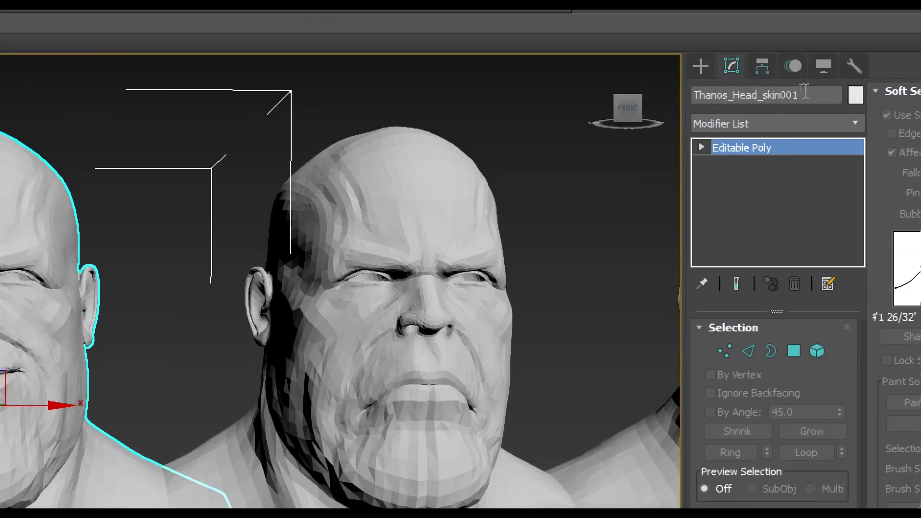
- Finish naming the Smile head, then select the middle head copy and edit its name
click(802, 90)
mouse_move(628, 109)
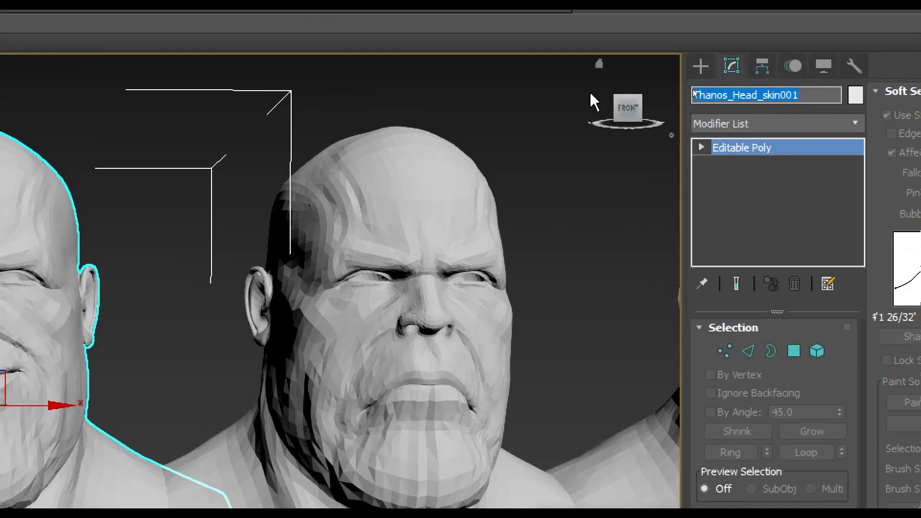
text(Smile)
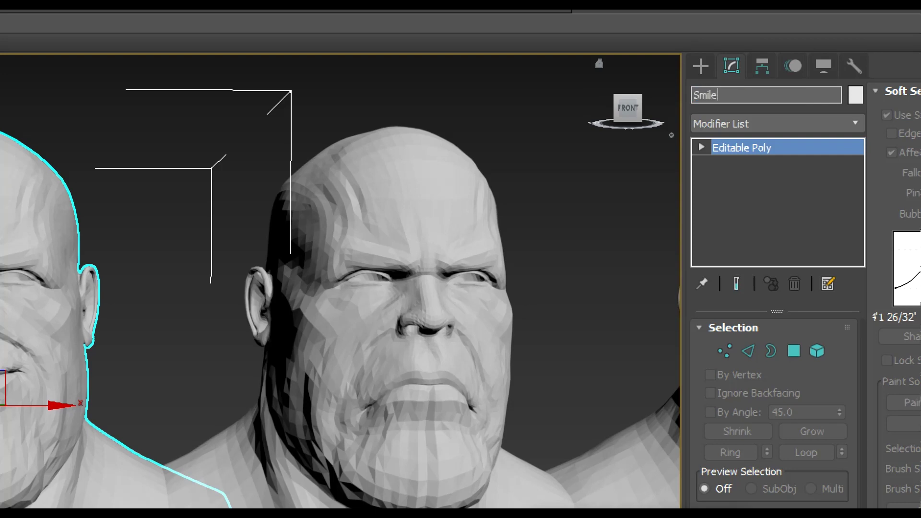
click(536, 180)
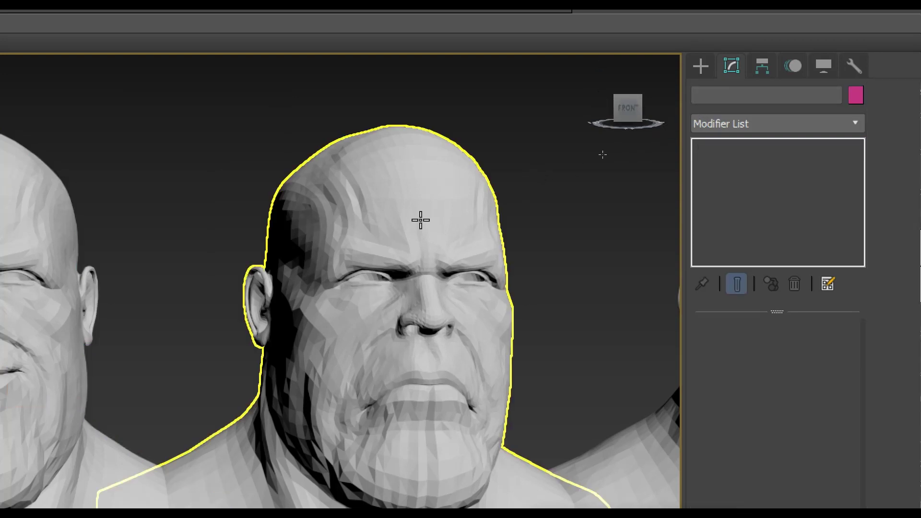
click(422, 223)
scroll(436, 257, down, 3)
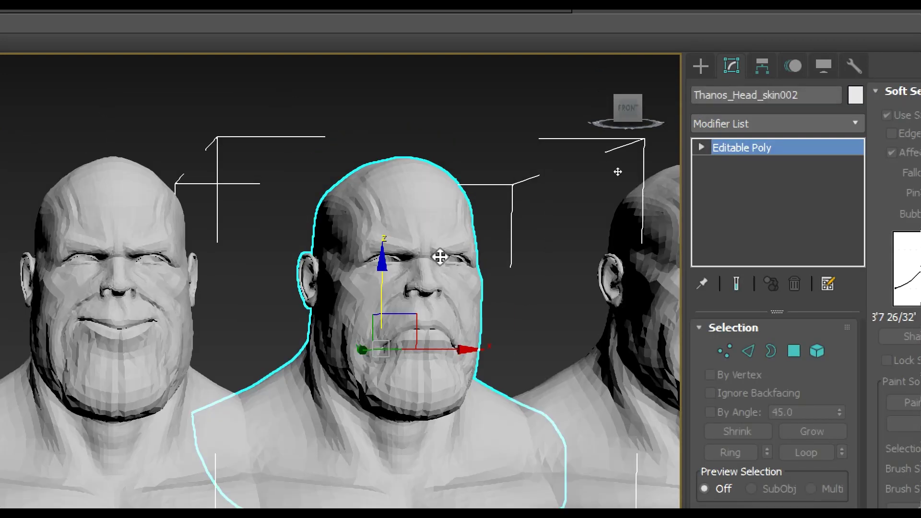
scroll(430, 258, down, 1)
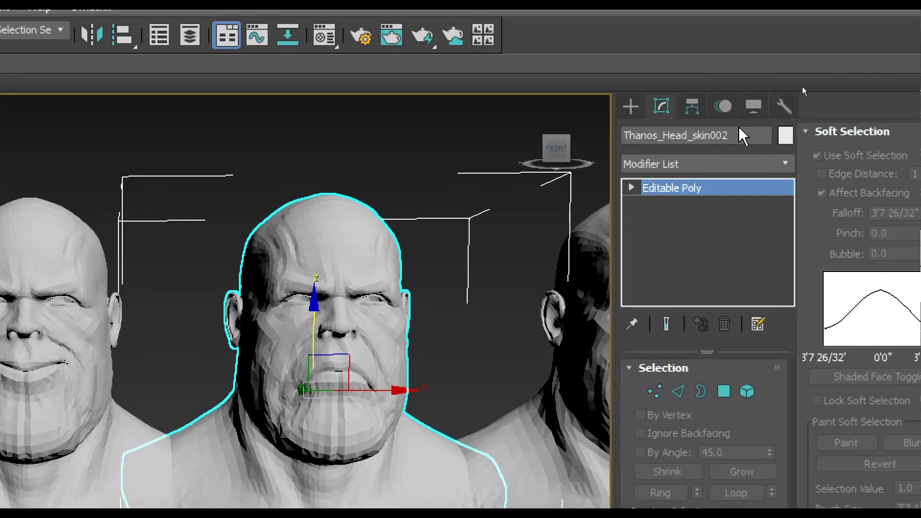
click(743, 134)
mouse_move(556, 148)
text(Sad)
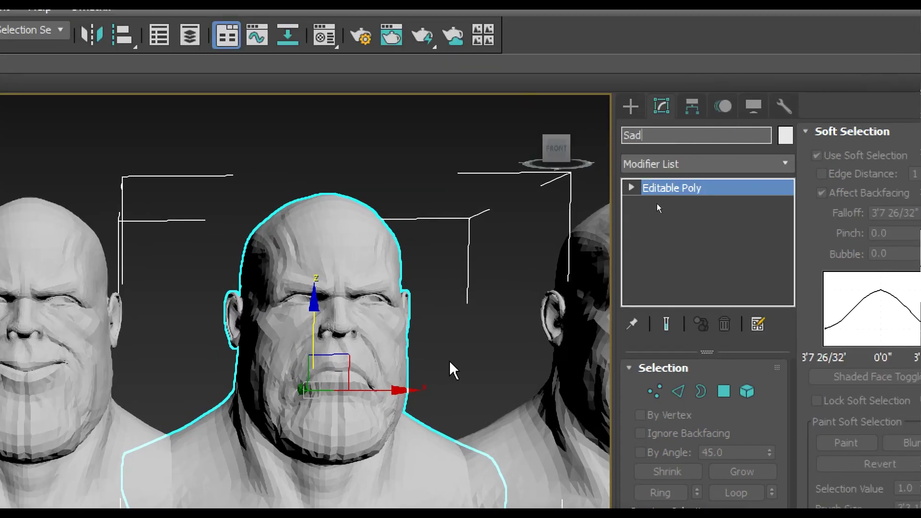
scroll(446, 373, down, 3)
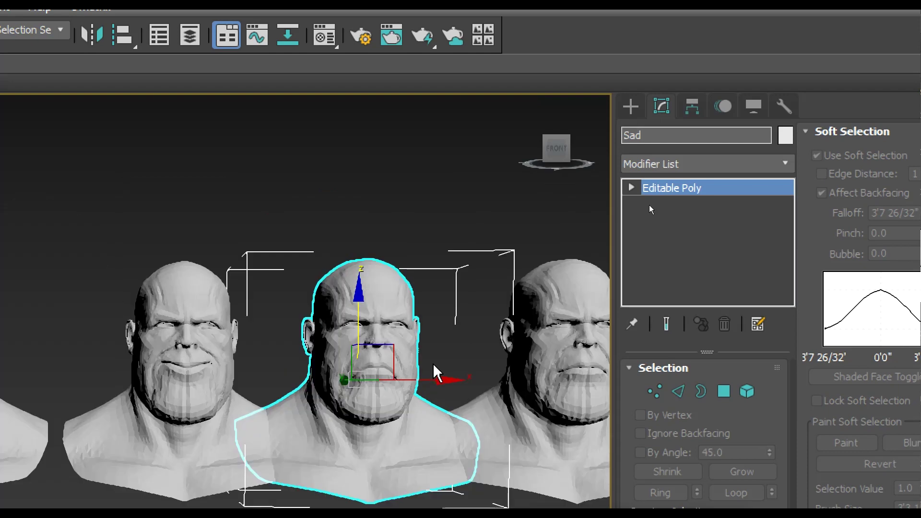
- Rename the rightmost head copy to 'Left blink' and frame all the heads
middle_drag(438, 376, 241, 308)
click(324, 238)
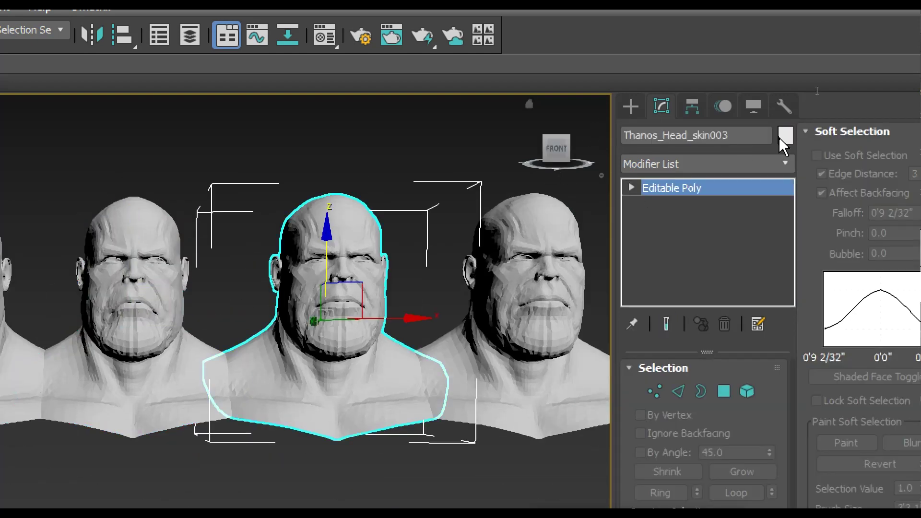
text(Right blink)
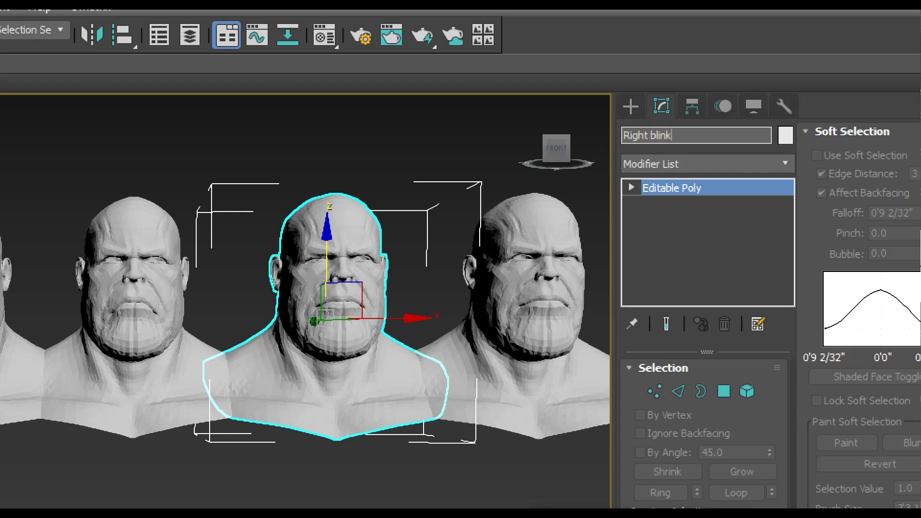
middle_drag(443, 214, 343, 202)
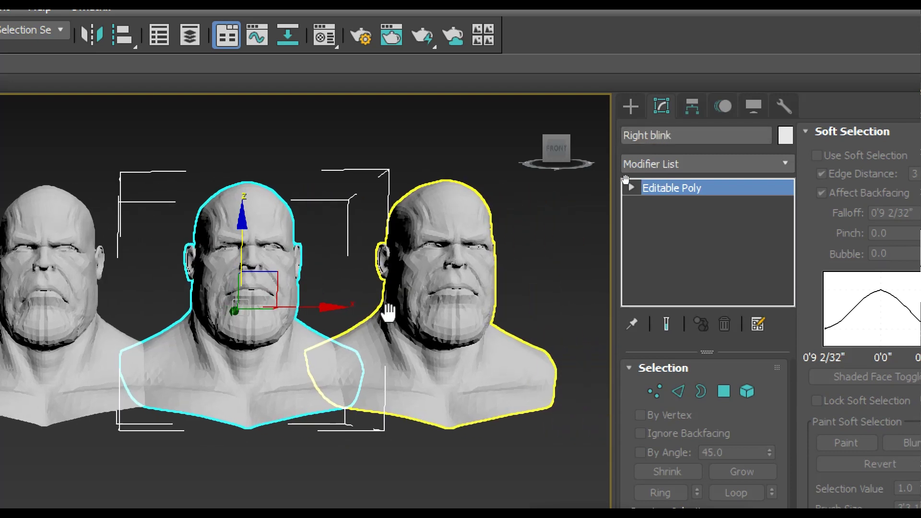
click(439, 210)
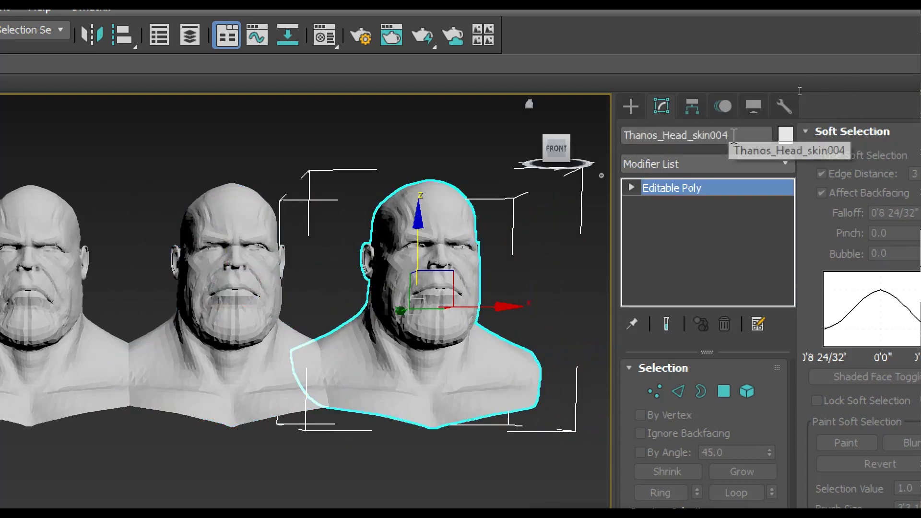
click(712, 135)
text(Left blink)
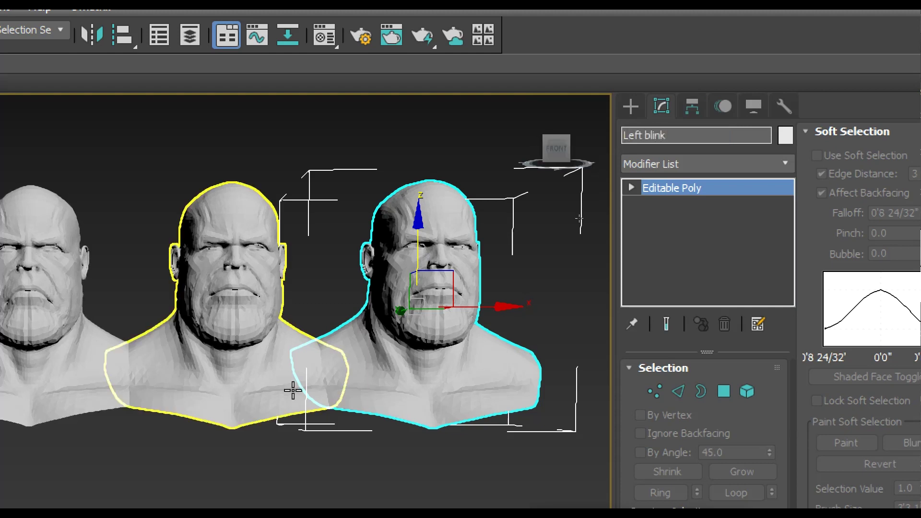
scroll(294, 386, down, 5)
middle_drag(576, 310, 428, 323)
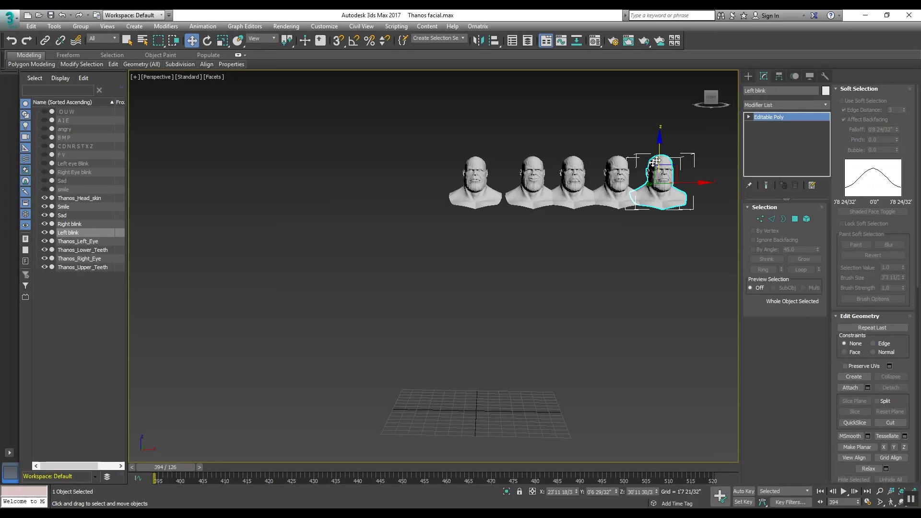
middle_drag(650, 160, 641, 162)
scroll(642, 163, up, 3)
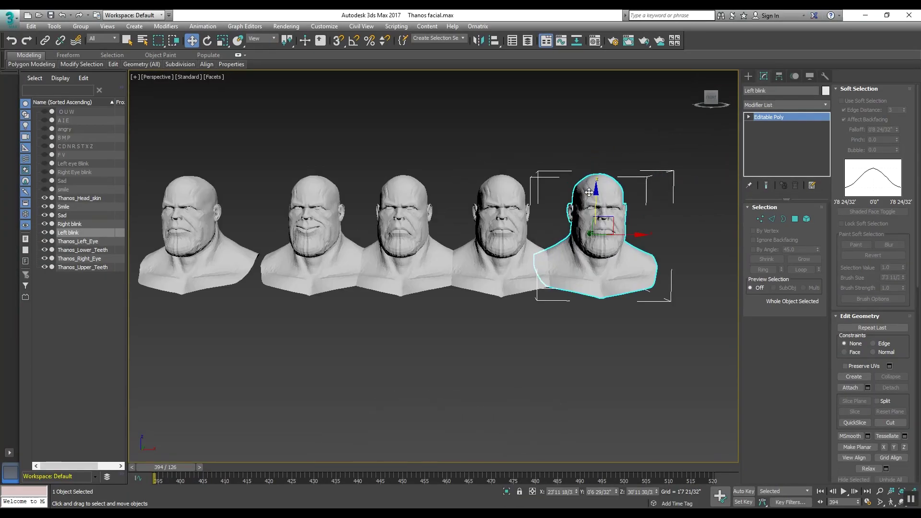
scroll(633, 181, up, 2)
scroll(619, 195, down, 2)
scroll(605, 209, up, 2)
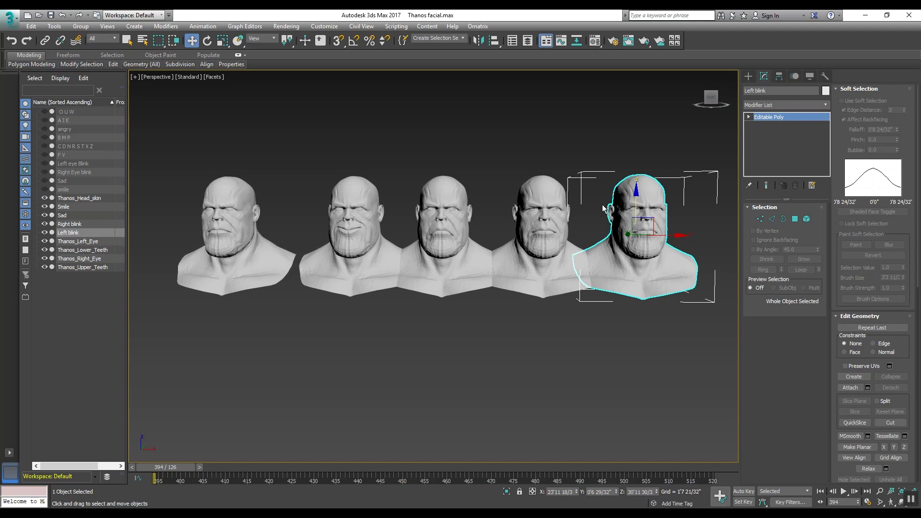
scroll(436, 234, up, 1)
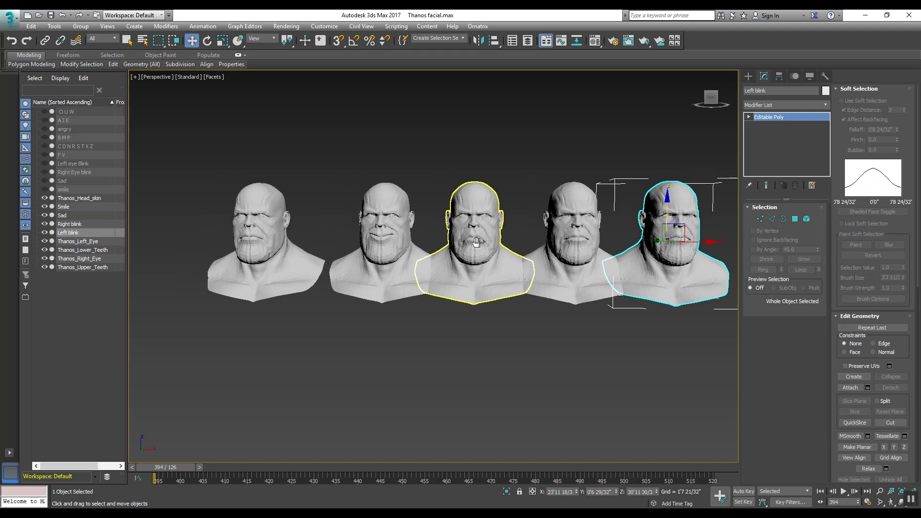
scroll(441, 256, up, 1)
scroll(365, 235, up, 2)
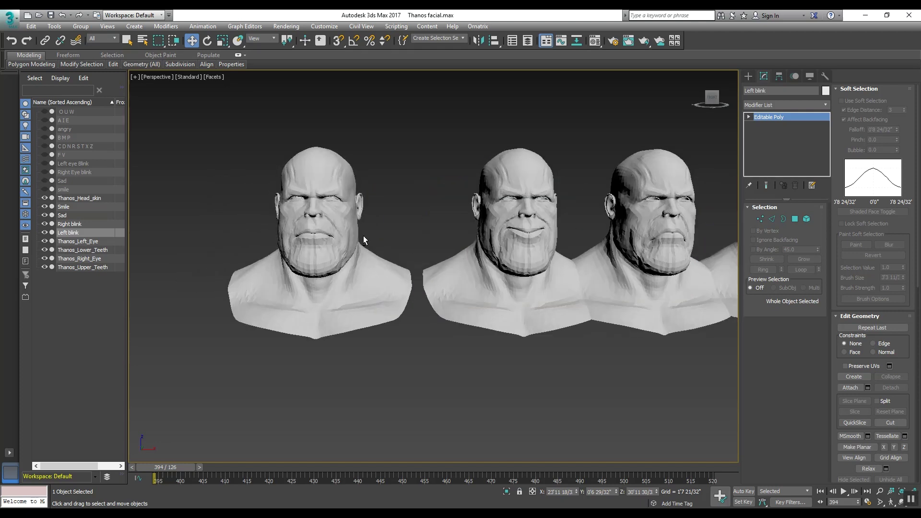
- Select Thanos_Head_skin and show edged faces on the heads
click(328, 166)
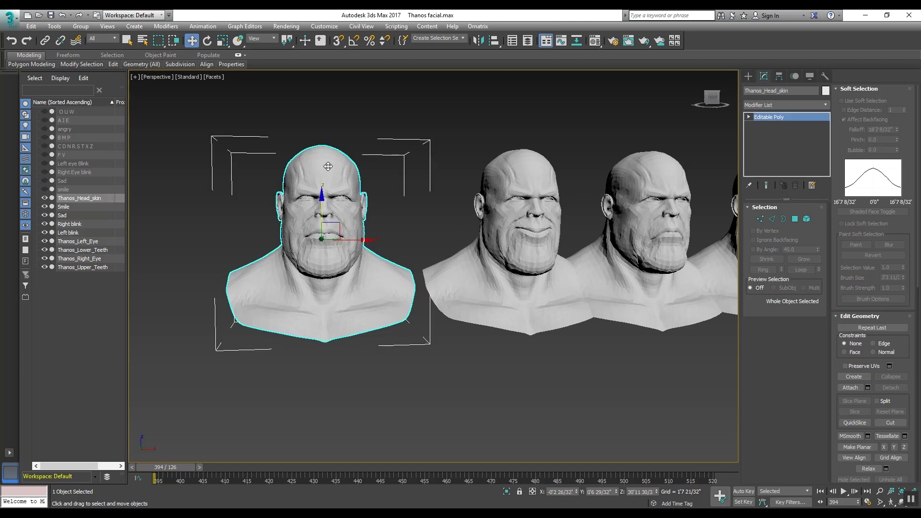
key(F4)
middle_drag(334, 176, 299, 177)
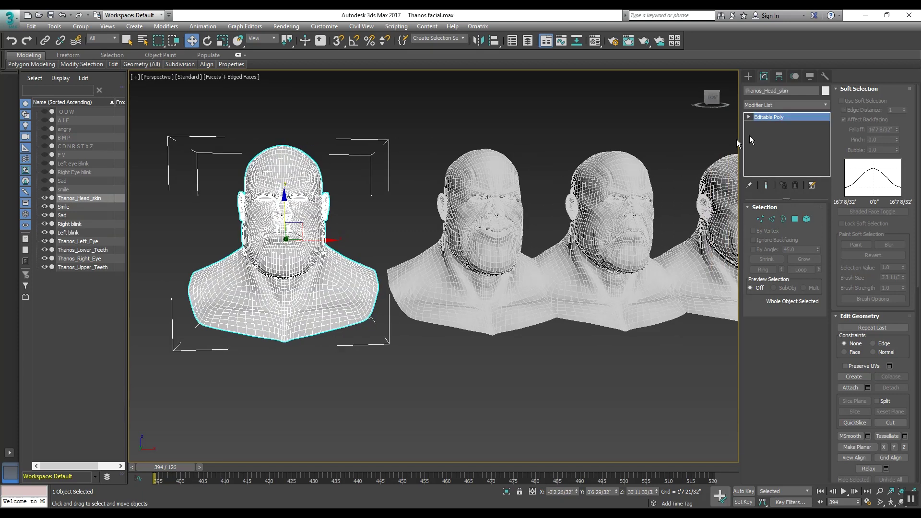
- Add a Morpher modifier to Thanos_Head_skin from the Modifier List
click(775, 106)
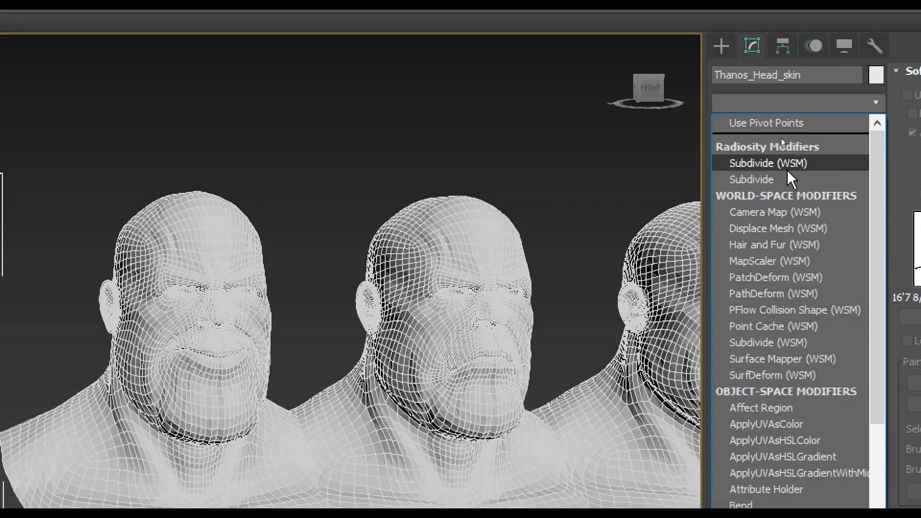
key(m)
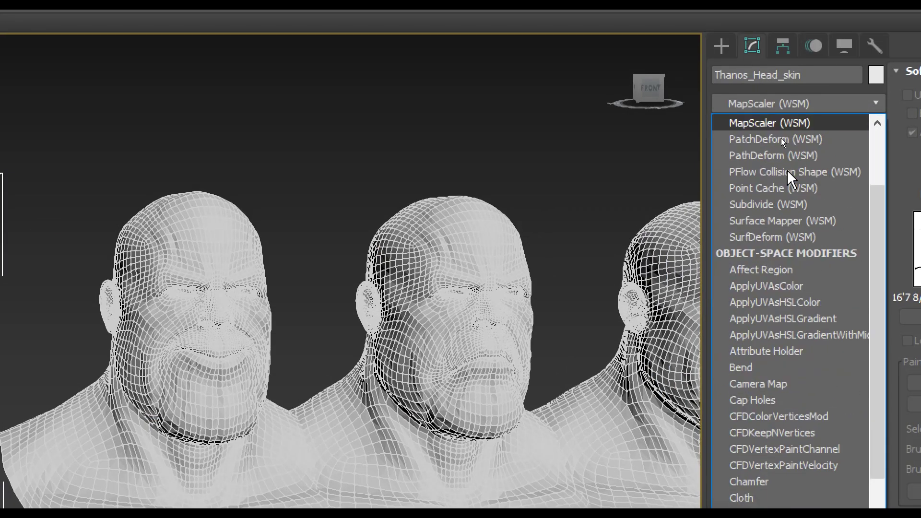
key(m)
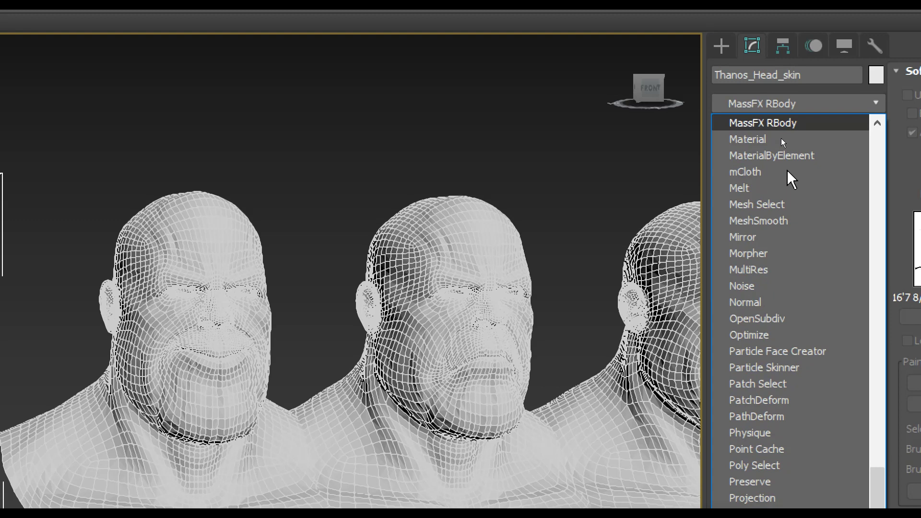
key(m)
key(m)
key(m)
key(m)
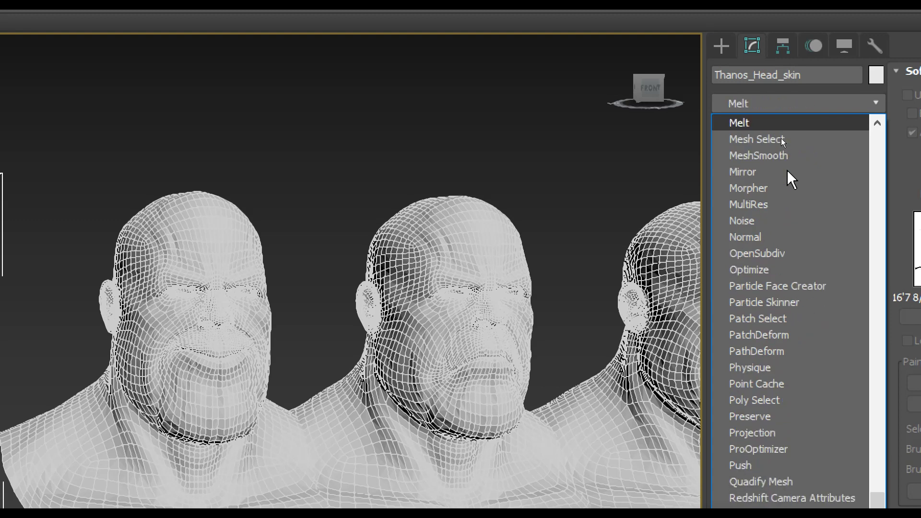
key(m)
key(m)
key(m)
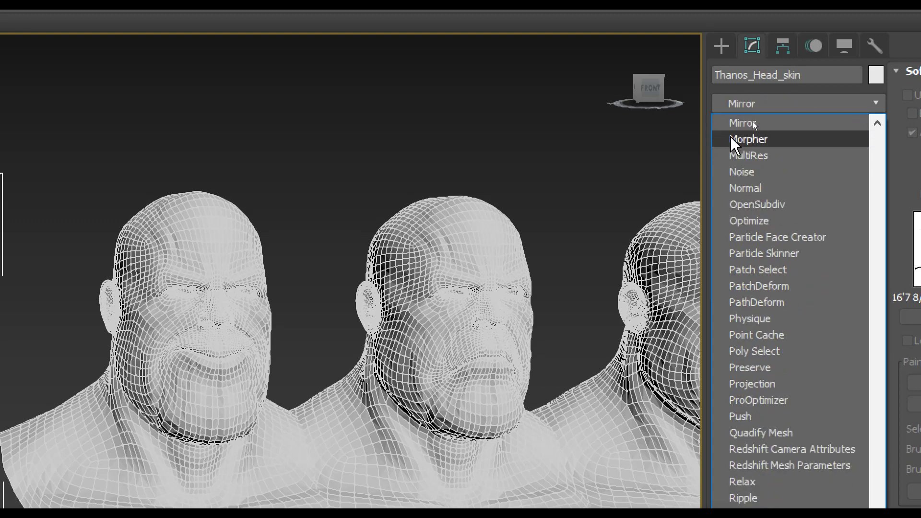
click(756, 139)
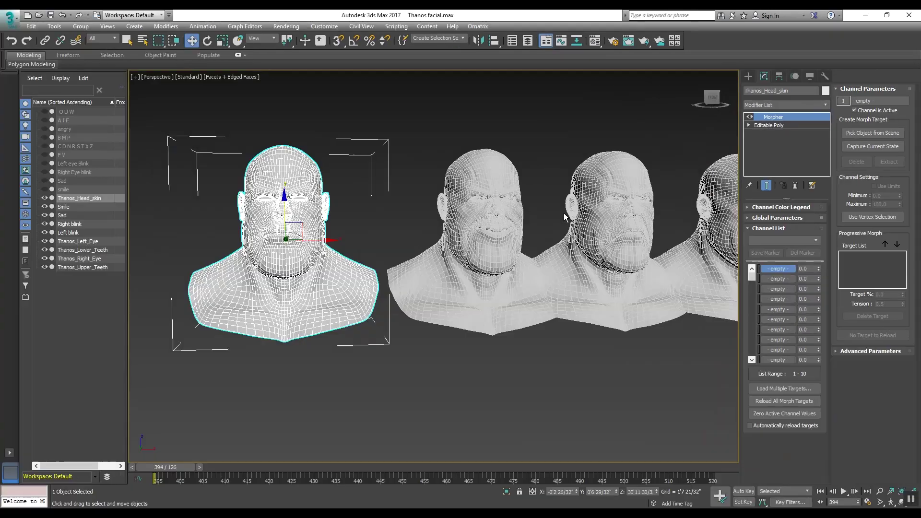
scroll(670, 159, down, 3)
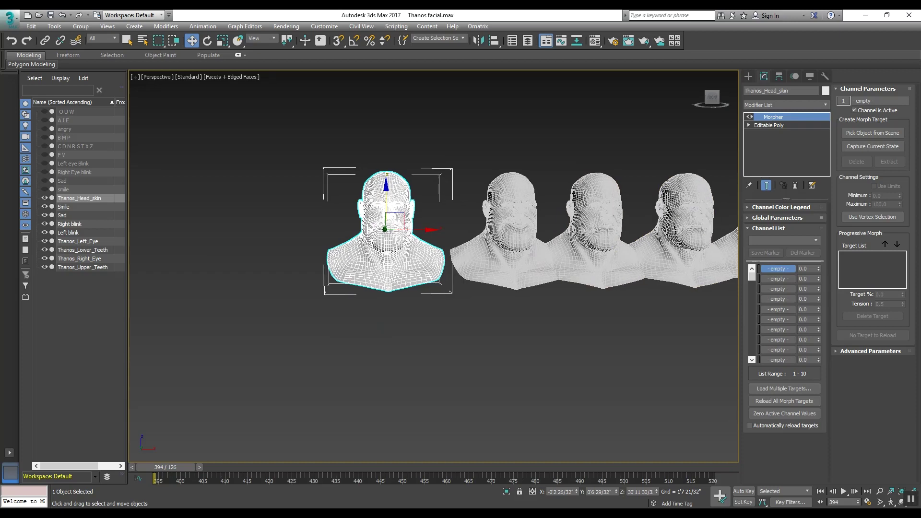
middle_drag(665, 217, 500, 212)
scroll(499, 212, up, 2)
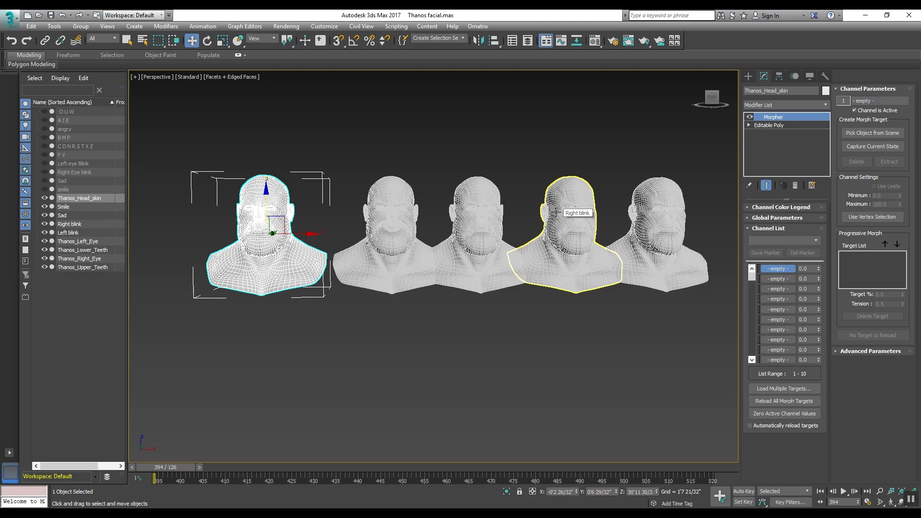
middle_drag(561, 210, 531, 205)
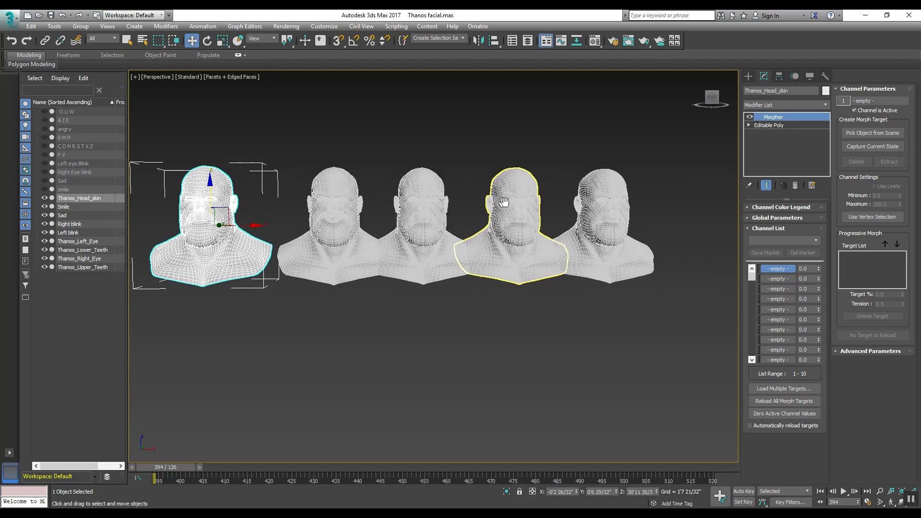
middle_drag(494, 165, 479, 165)
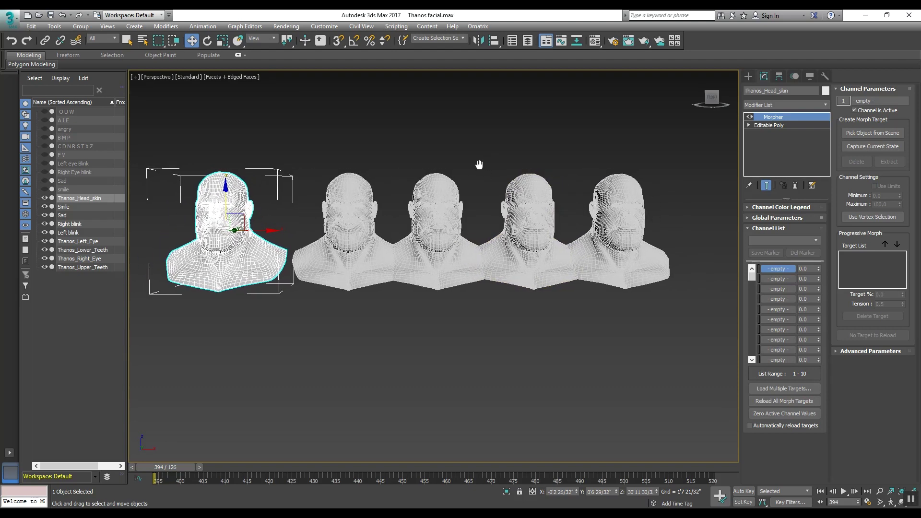
click(458, 159)
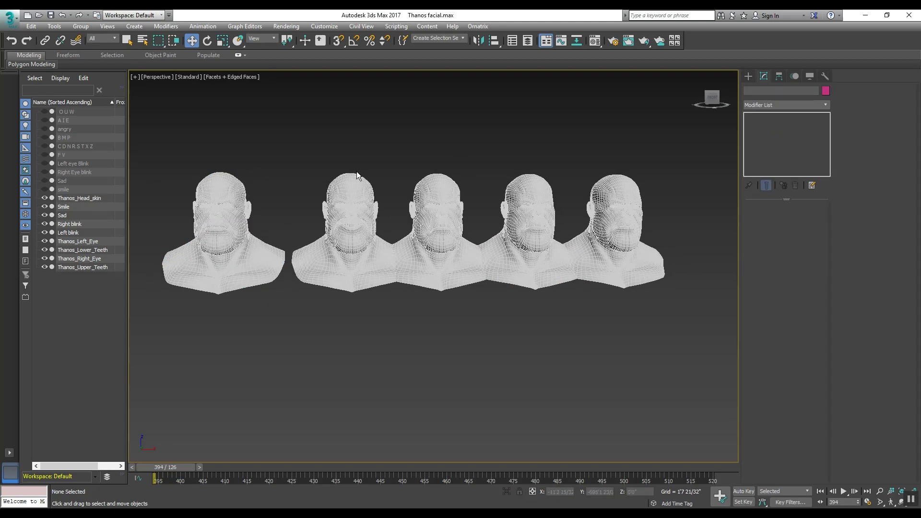
middle_drag(356, 171, 364, 176)
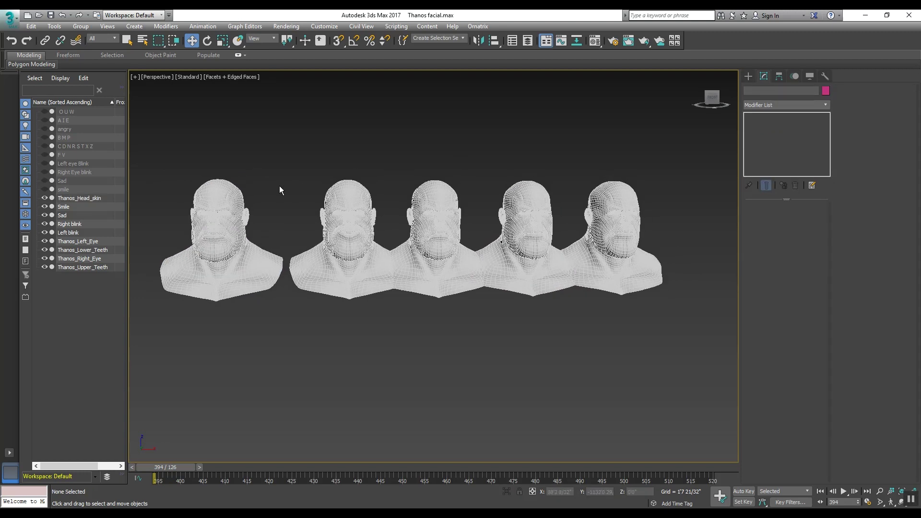
middle_drag(317, 197, 243, 192)
click(254, 189)
scroll(252, 189, up, 3)
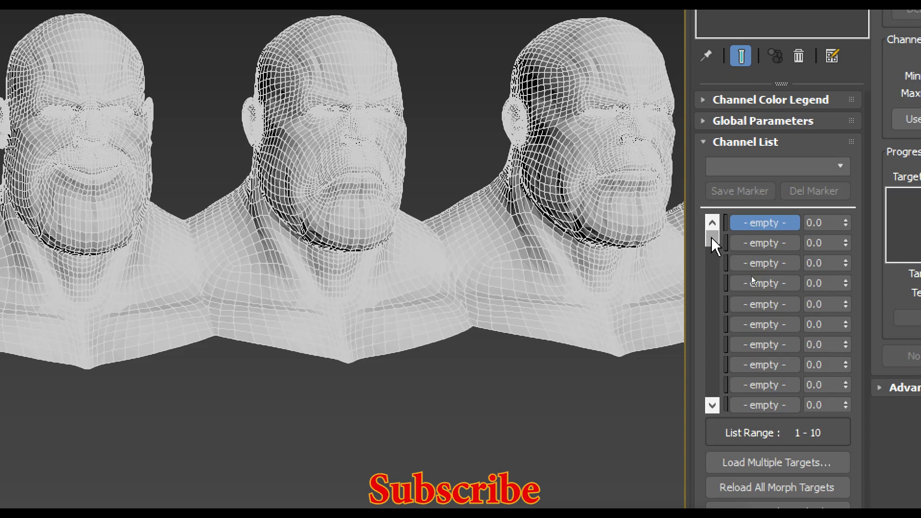
drag(712, 237, 764, 373)
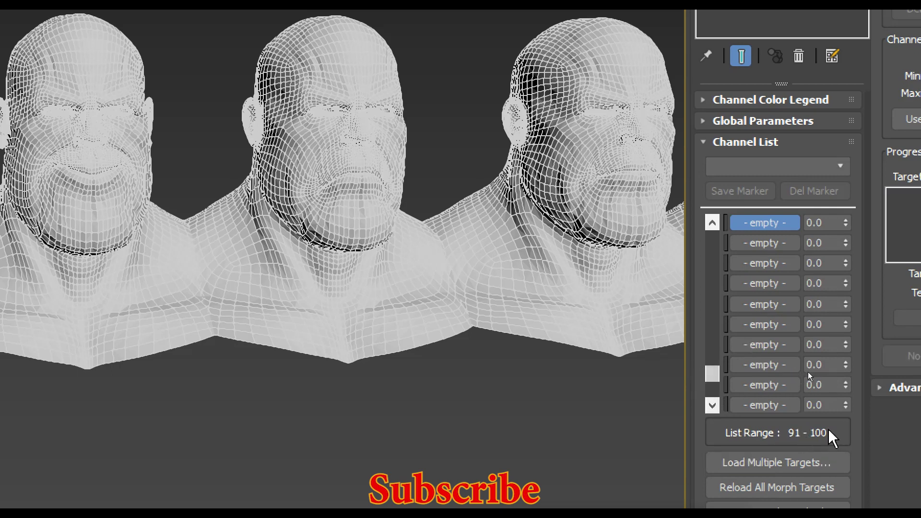
drag(710, 375, 710, 229)
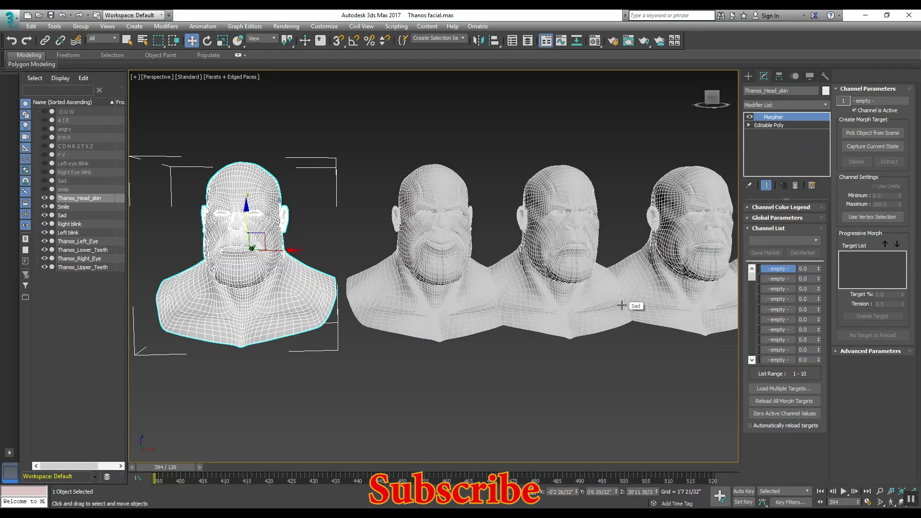
scroll(576, 299, down, 3)
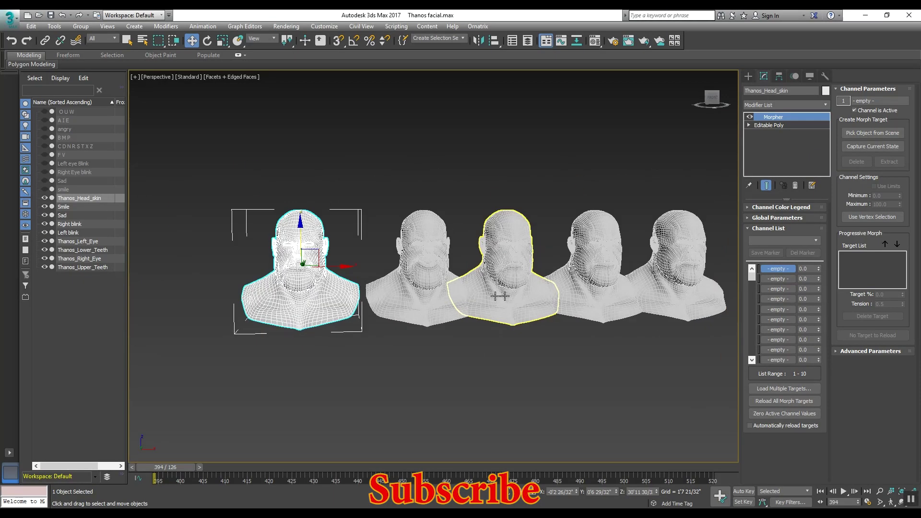
click(784, 106)
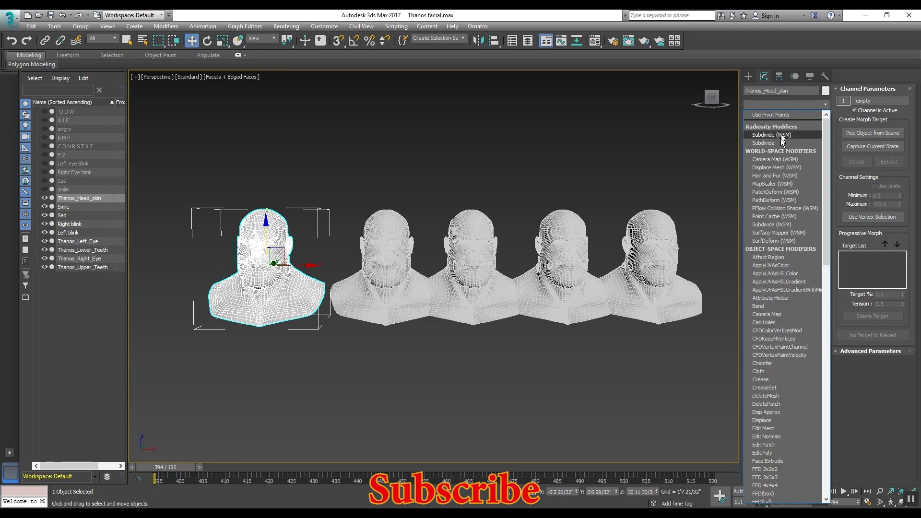
scroll(784, 189, down, 3)
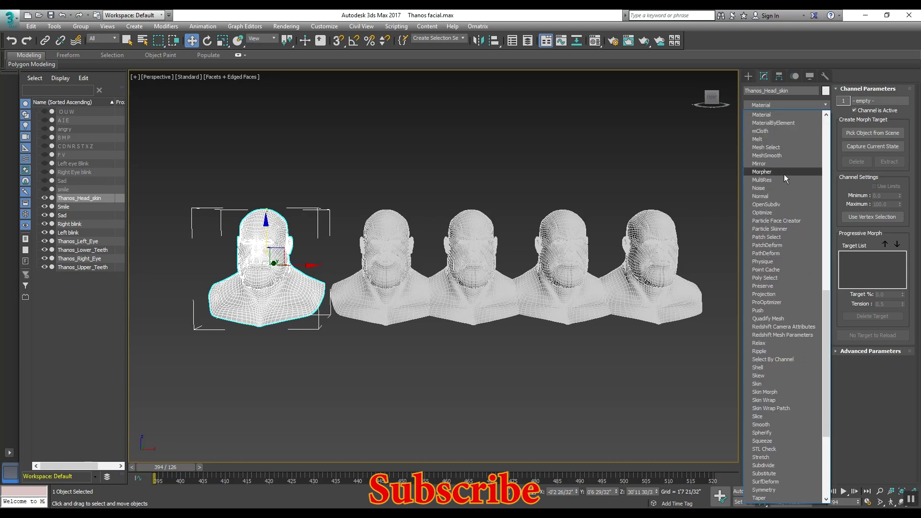
scroll(788, 160, down, 10)
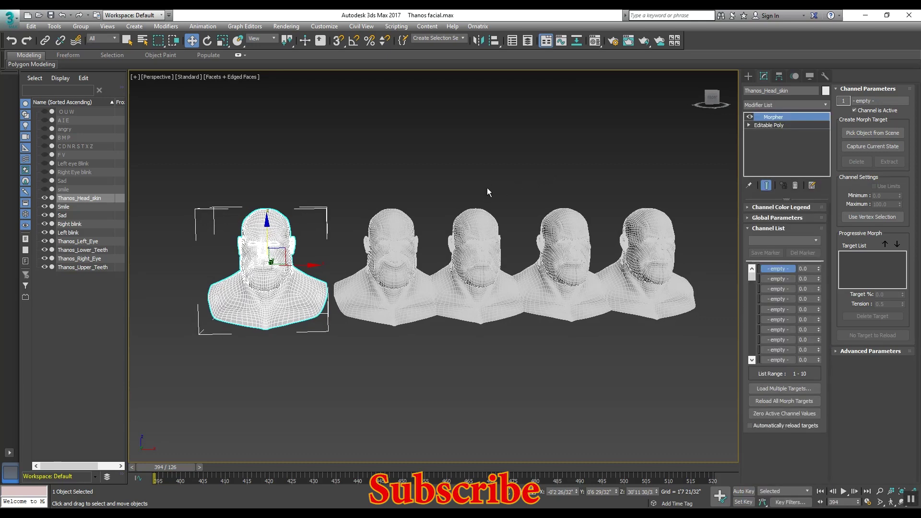
middle_drag(488, 188, 437, 162)
middle_drag(726, 249, 719, 246)
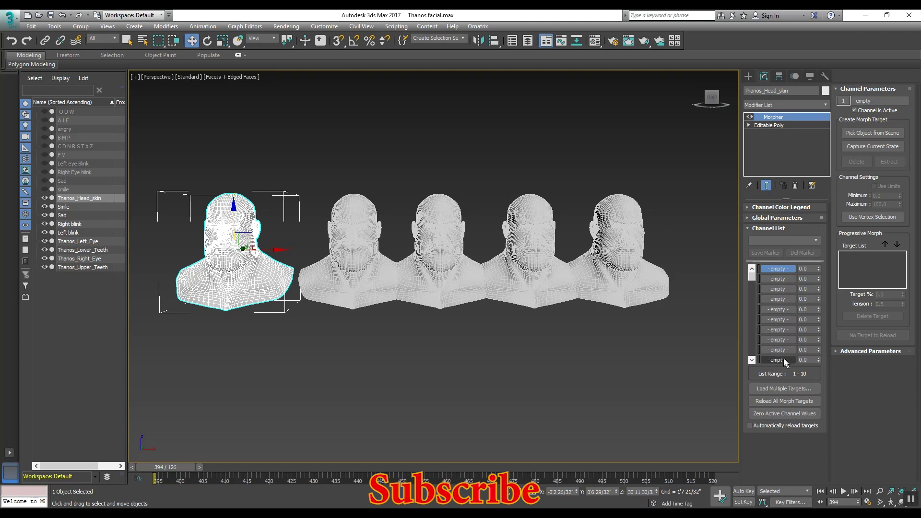
middle_drag(692, 354, 717, 342)
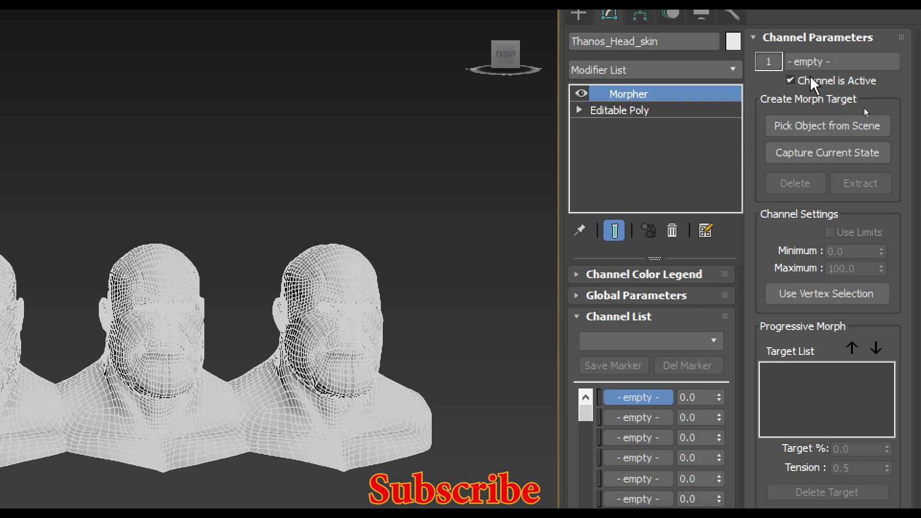
- Load the Smile head into Morpher channel 1 and glance at the Channel Color Legend
click(808, 126)
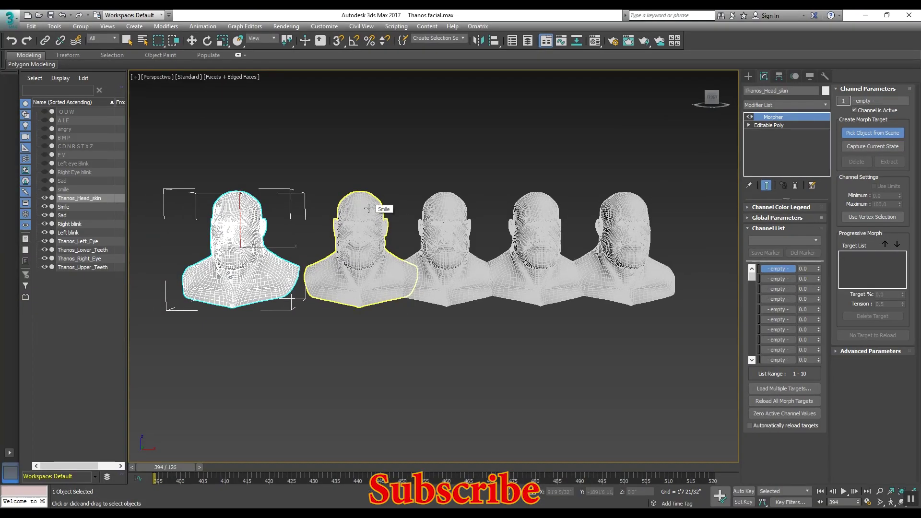
click(369, 209)
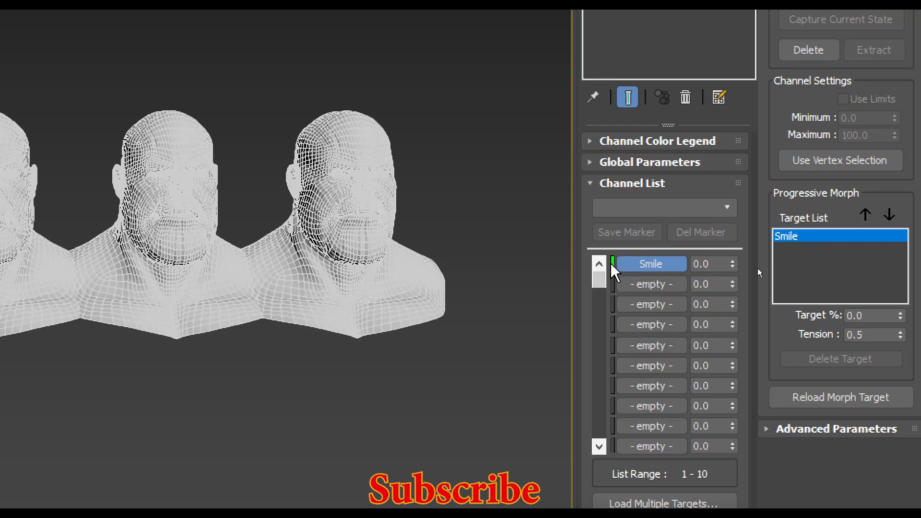
click(592, 141)
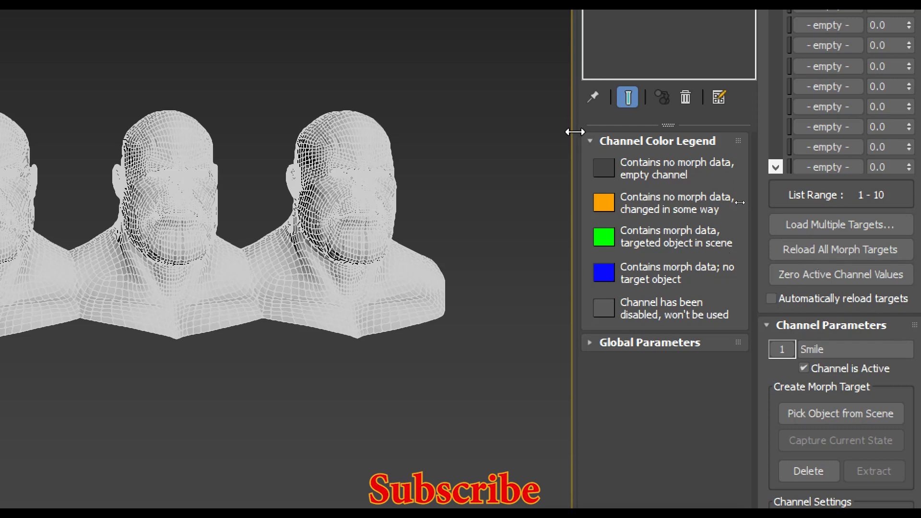
click(591, 141)
click(633, 284)
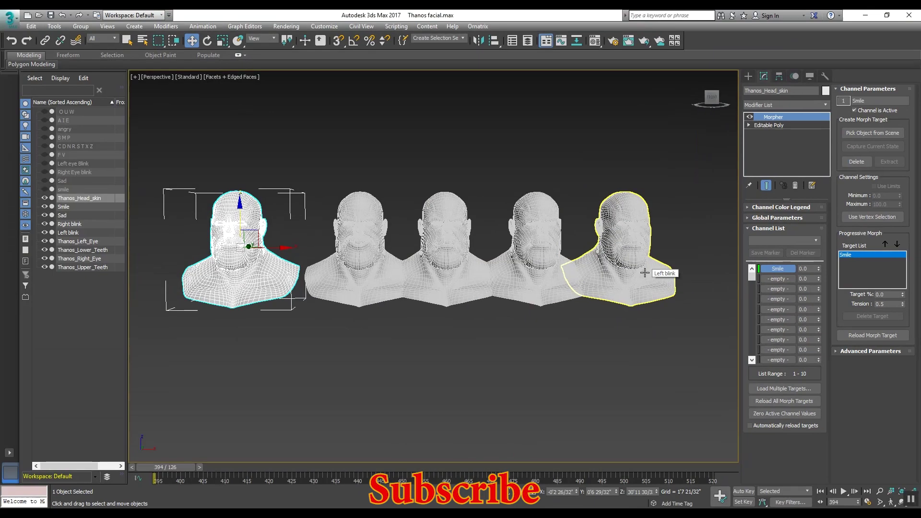
middle_drag(645, 266, 699, 282)
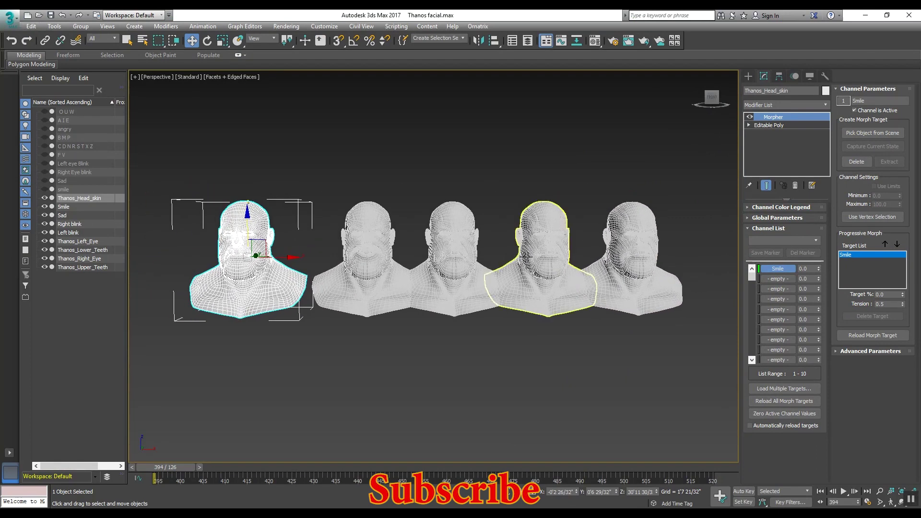
- Load the Sad head into Morpher channel 2 as its morph target
click(860, 131)
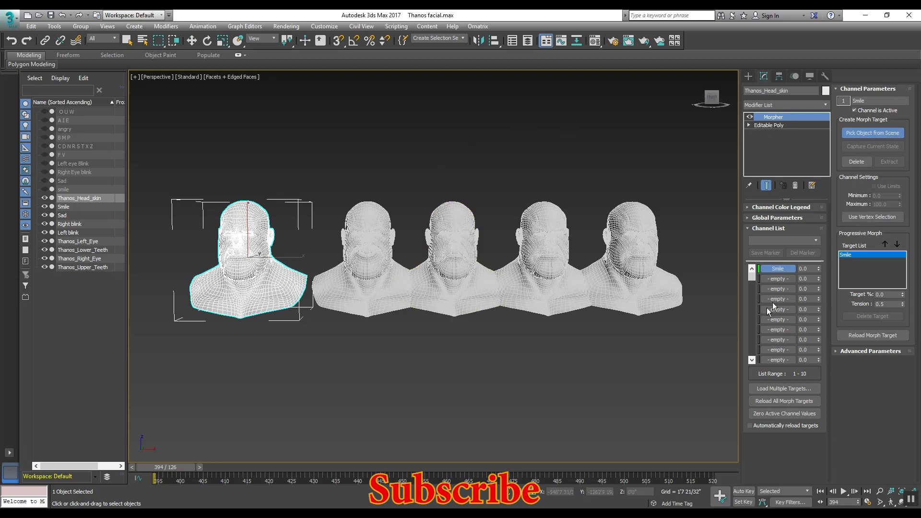
click(777, 280)
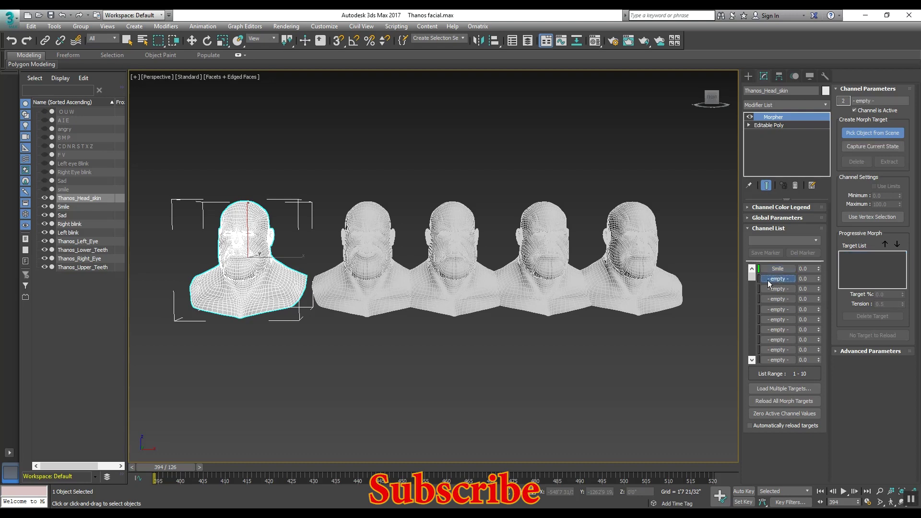
click(878, 136)
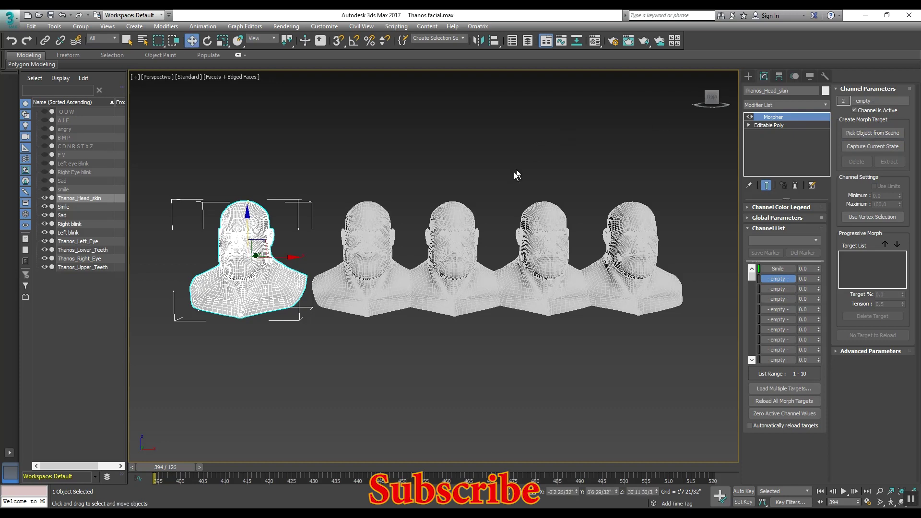
click(452, 217)
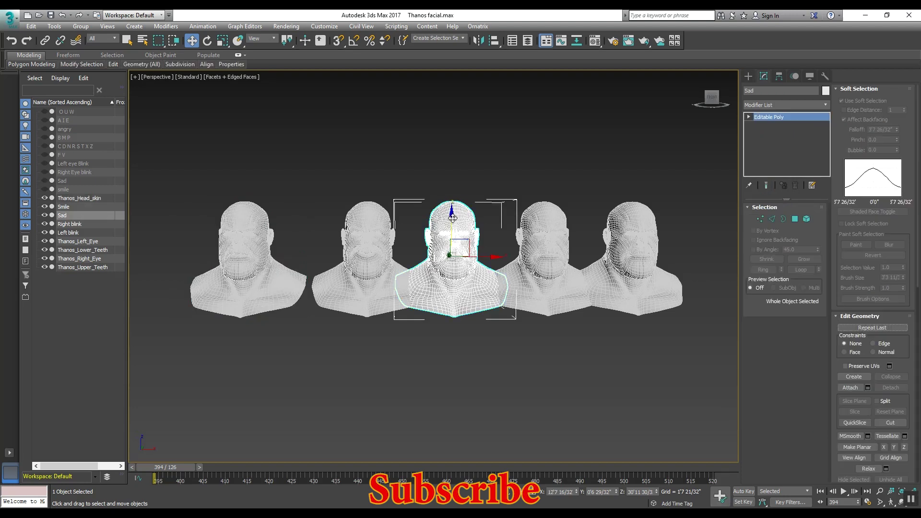
click(259, 227)
click(864, 134)
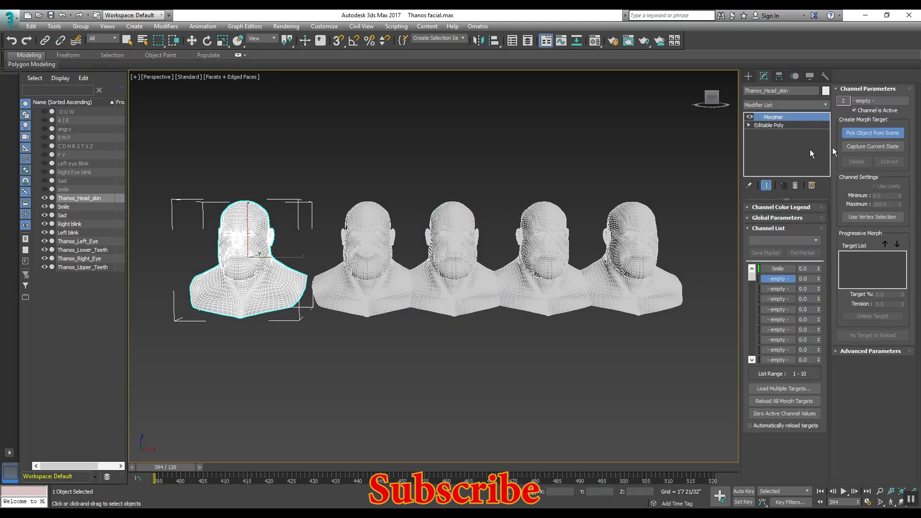
click(454, 219)
middle_drag(496, 241, 480, 237)
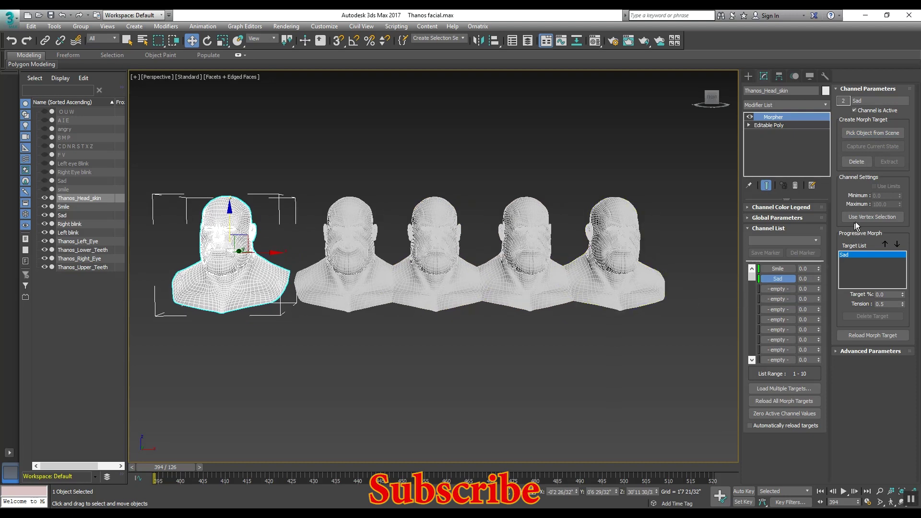
- Load the Right blink head into Morpher channel 3
click(781, 288)
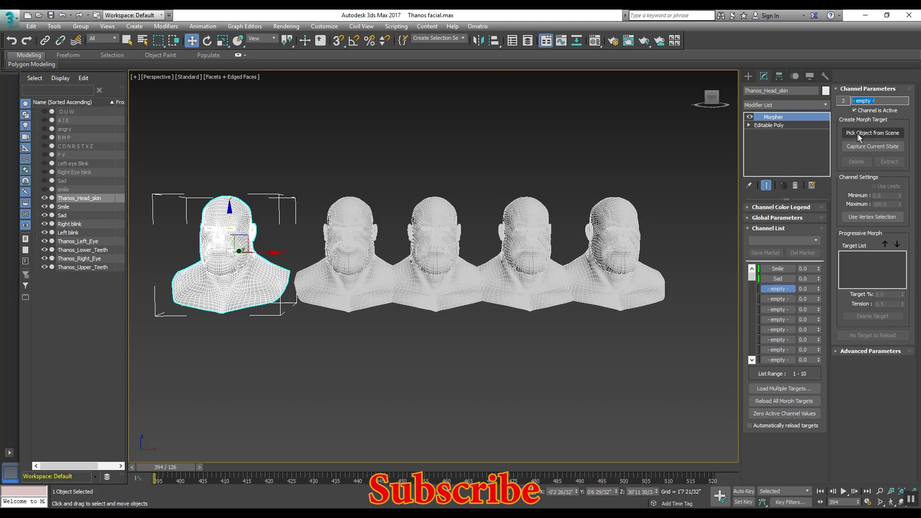
click(876, 134)
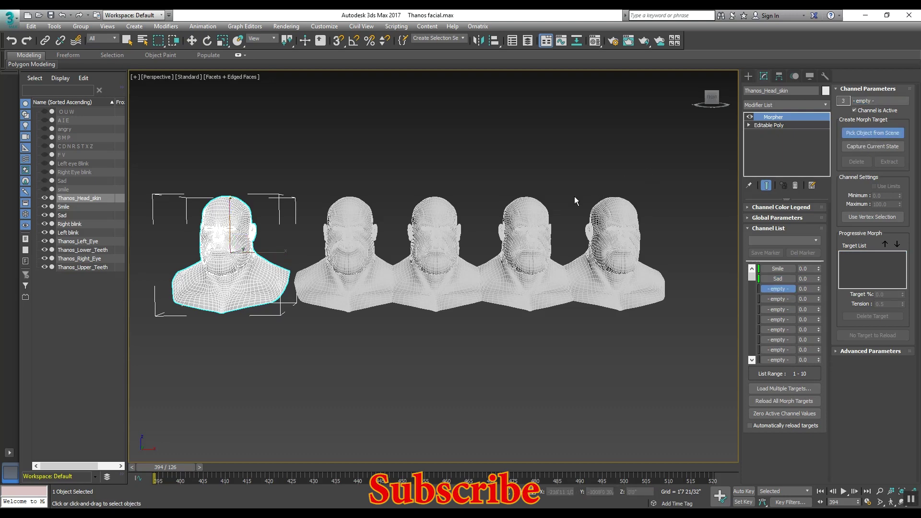
click(525, 211)
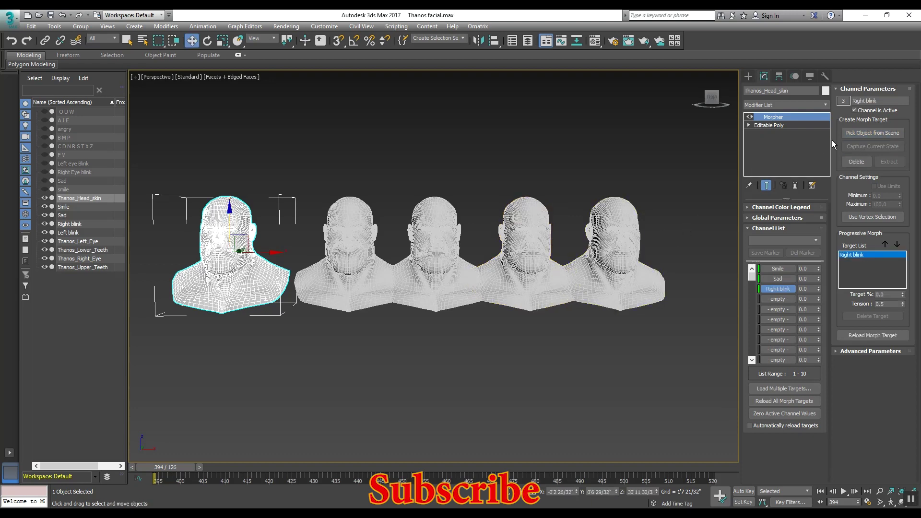
- Load the Left blink head into channel 4 and reframe the view on the Thanos head
click(778, 299)
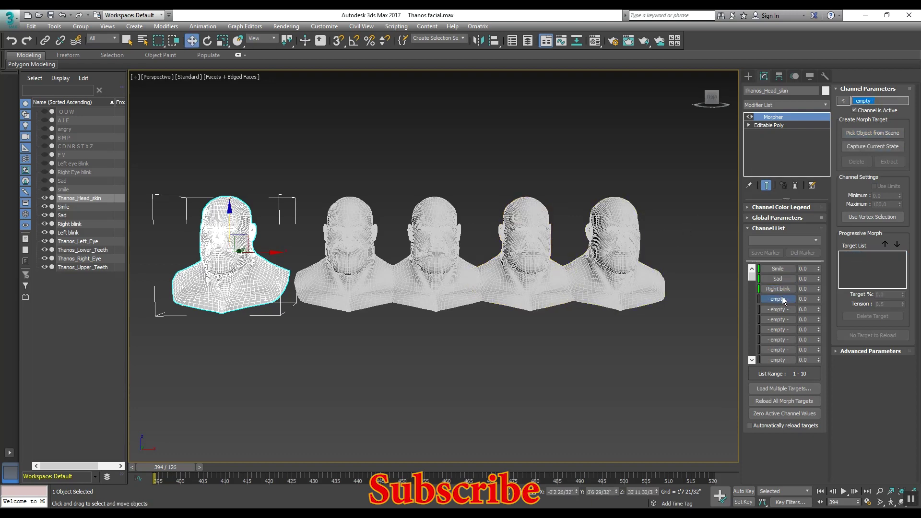
click(856, 134)
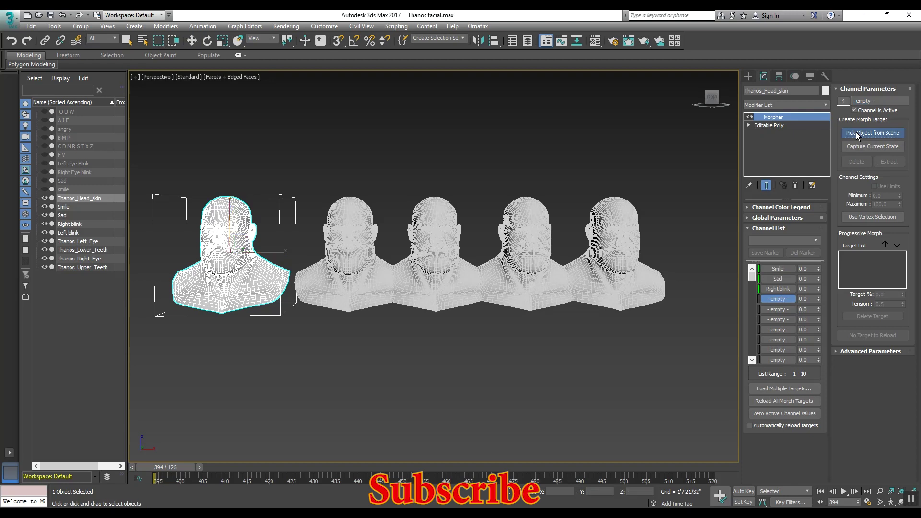
click(623, 217)
middle_drag(399, 281, 440, 282)
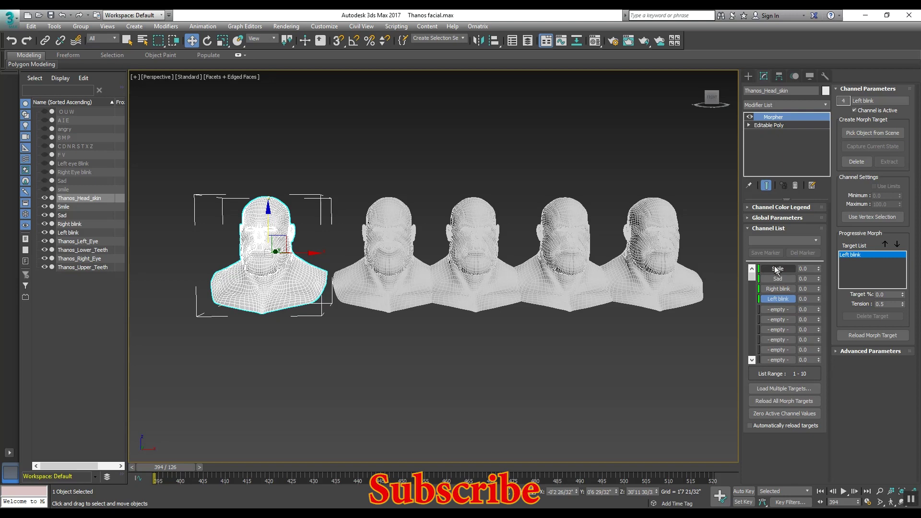
middle_drag(328, 246, 420, 256)
key(F4)
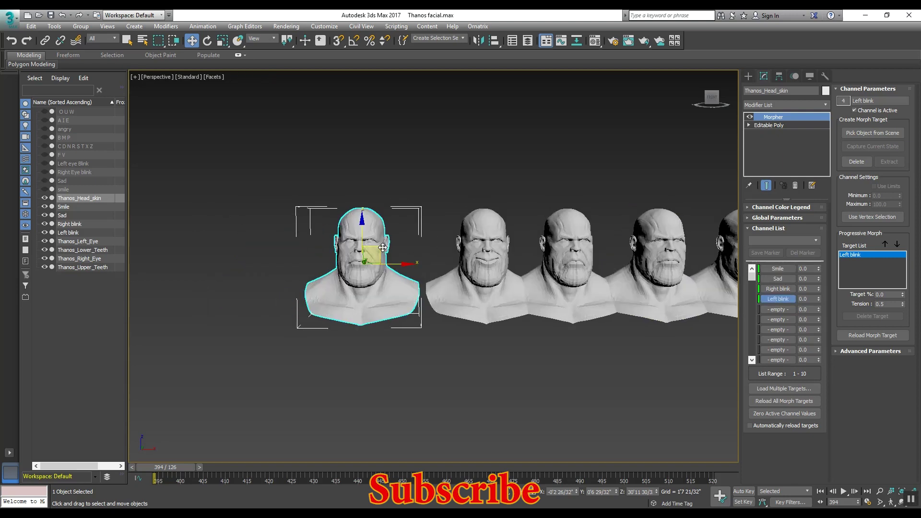
scroll(402, 231, up, 5)
alt+middle_drag(403, 231, 405, 229)
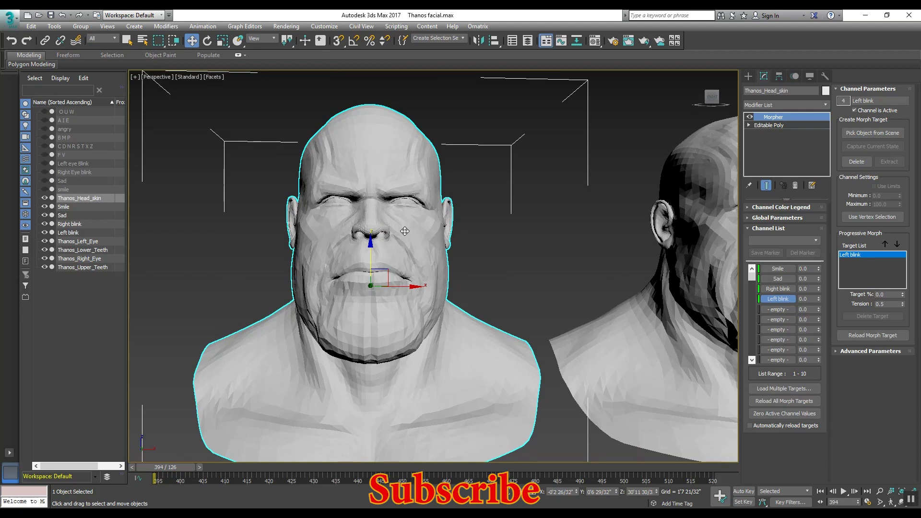
middle_drag(503, 264, 500, 271)
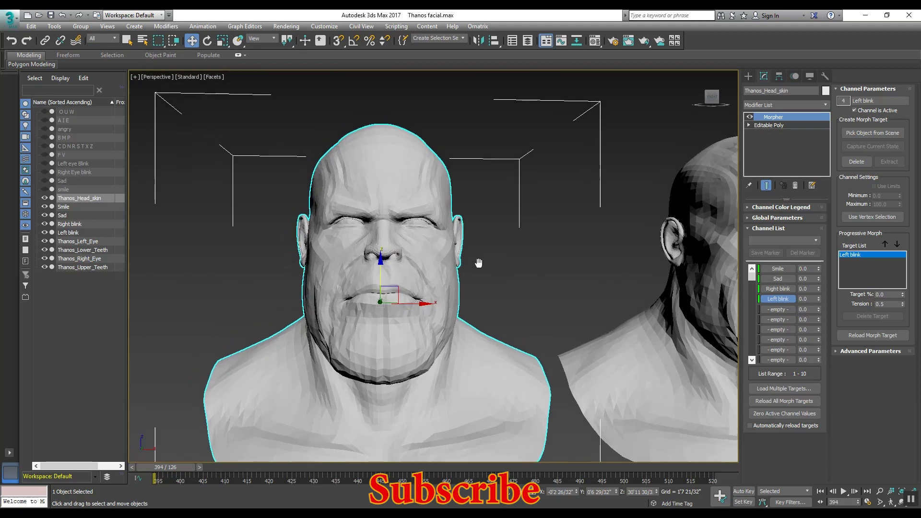
click(779, 269)
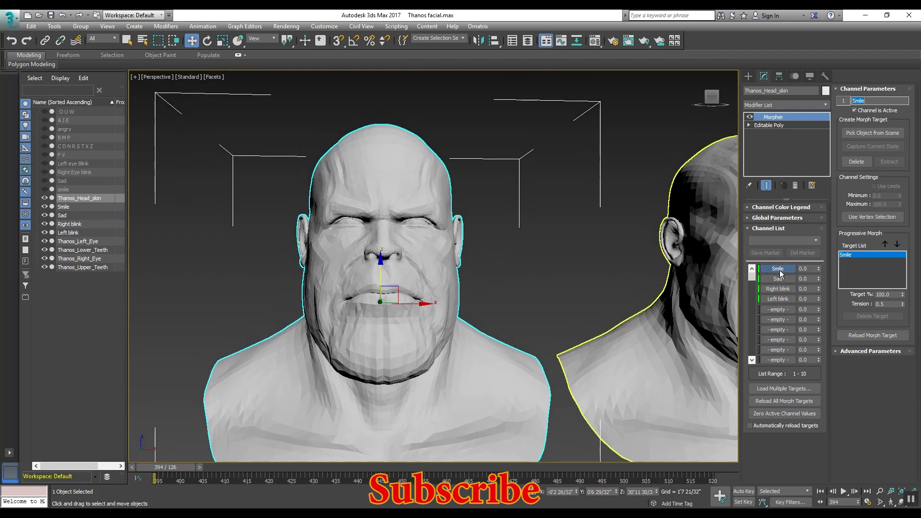
drag(819, 270, 815, 201)
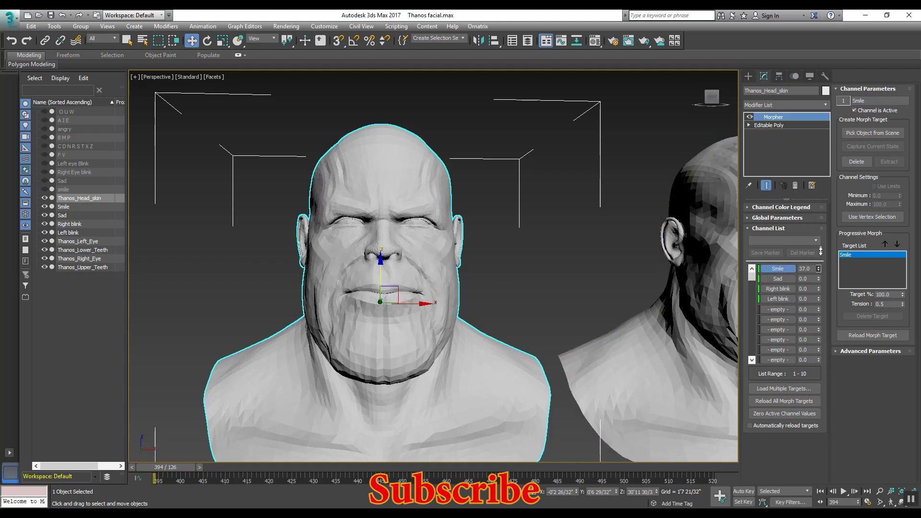
mouse_move(815, 201)
mouse_down()
mouse_move(820, 293)
mouse_move(822, 193)
mouse_move(823, 316)
mouse_up()
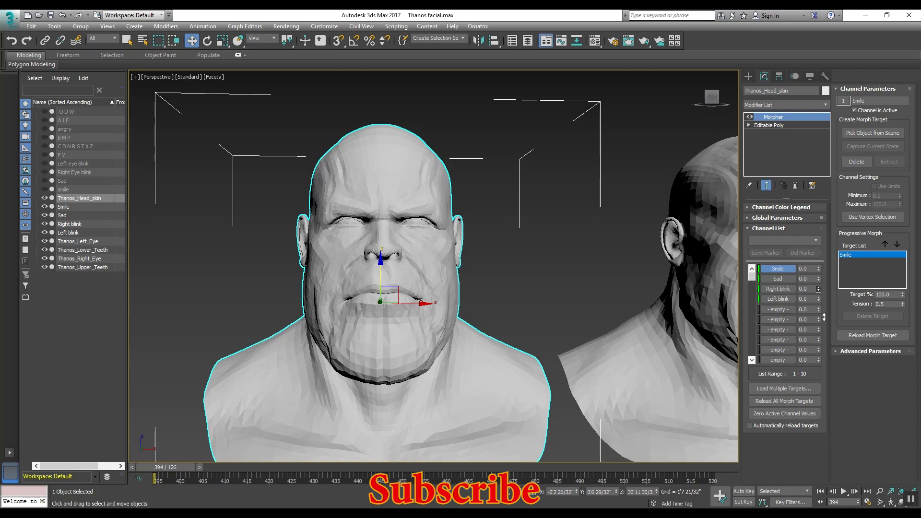
scroll(362, 230, up, 3)
middle_drag(362, 230, 507, 249)
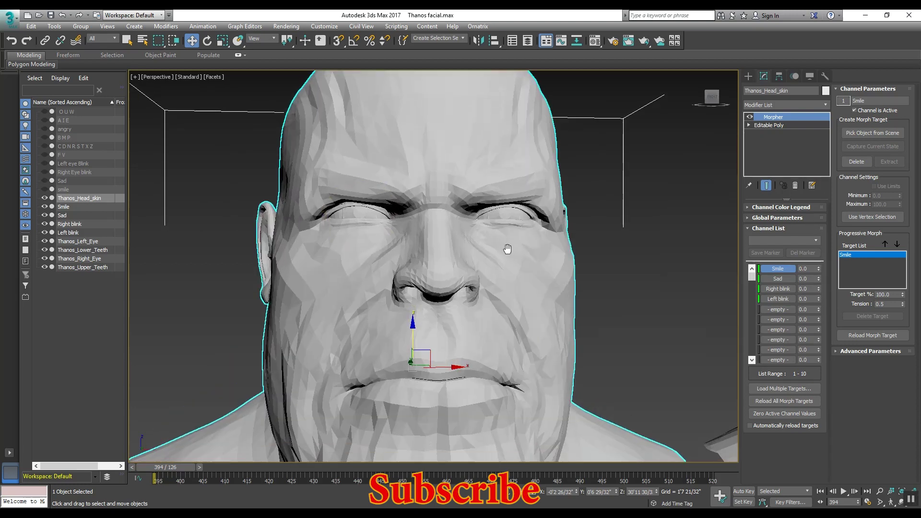
key(F4)
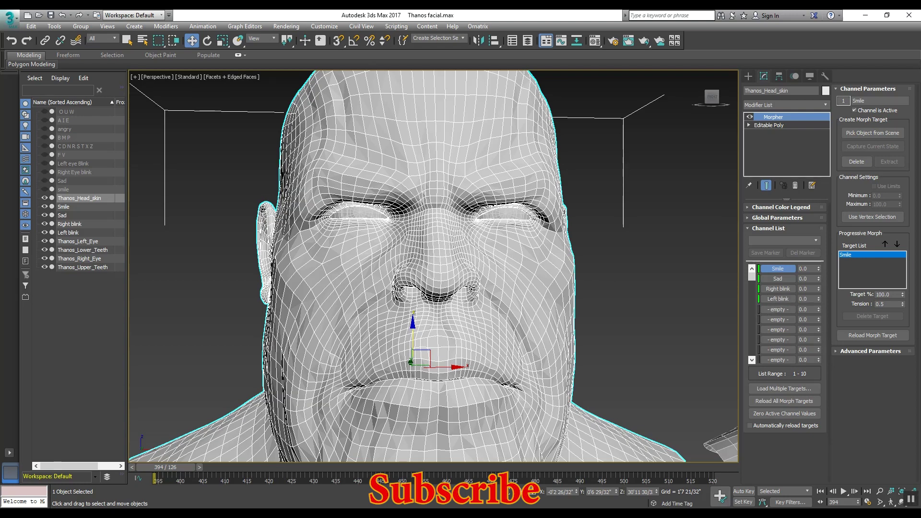
drag(818, 298, 812, 336)
drag(819, 278, 811, 246)
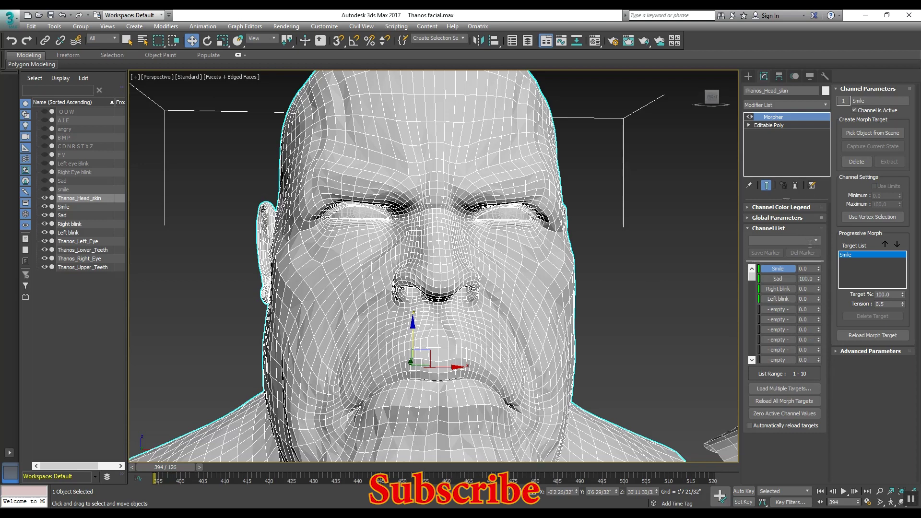
drag(819, 289, 822, 333)
scroll(656, 316, down, 3)
click(777, 279)
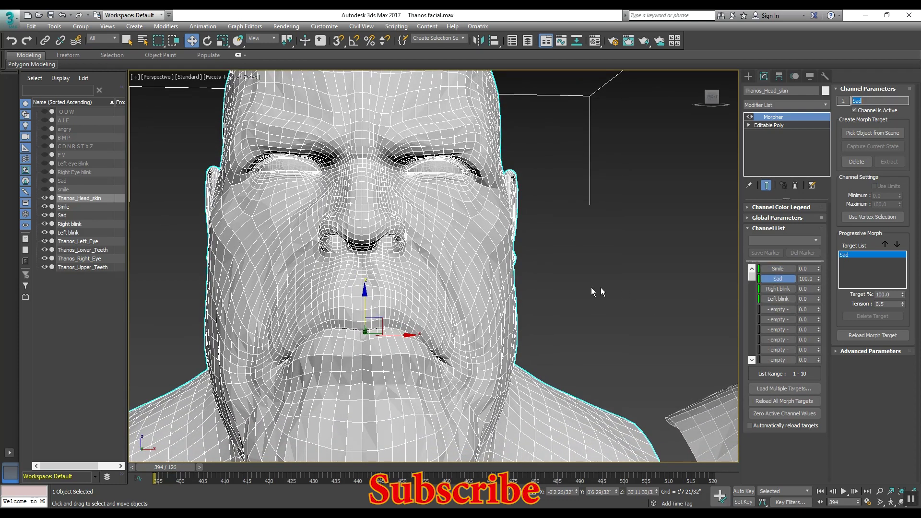
scroll(597, 288, down, 3)
middle_drag(596, 288, 474, 292)
scroll(432, 295, up, 2)
scroll(384, 301, up, 1)
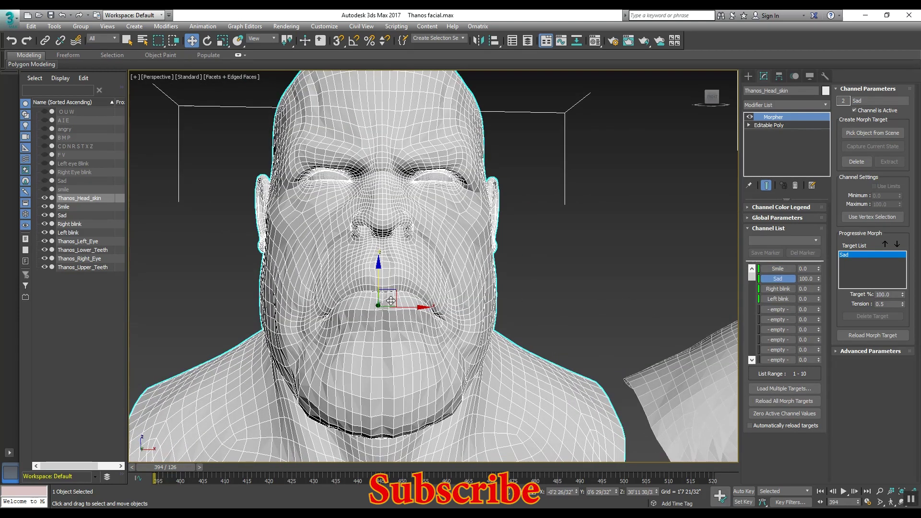
key(F4)
middle_drag(383, 301, 344, 295)
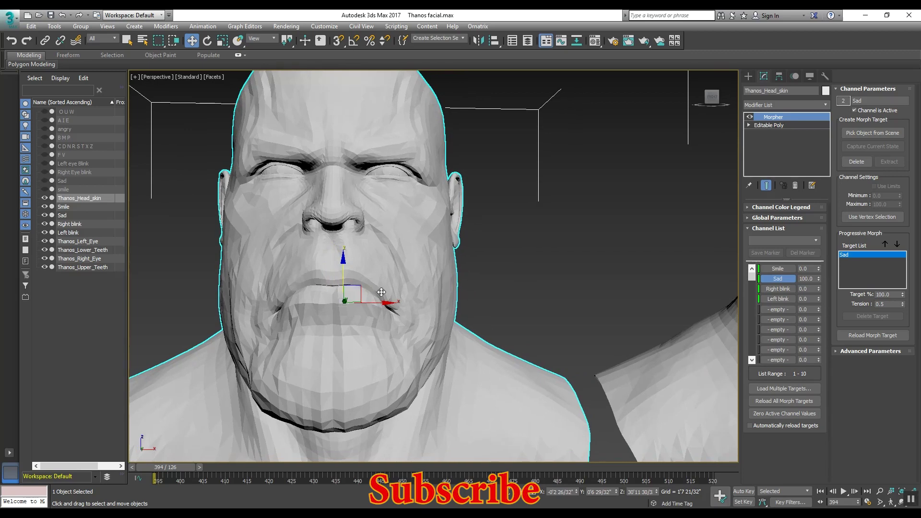
scroll(382, 293, down, 3)
scroll(367, 288, down, 3)
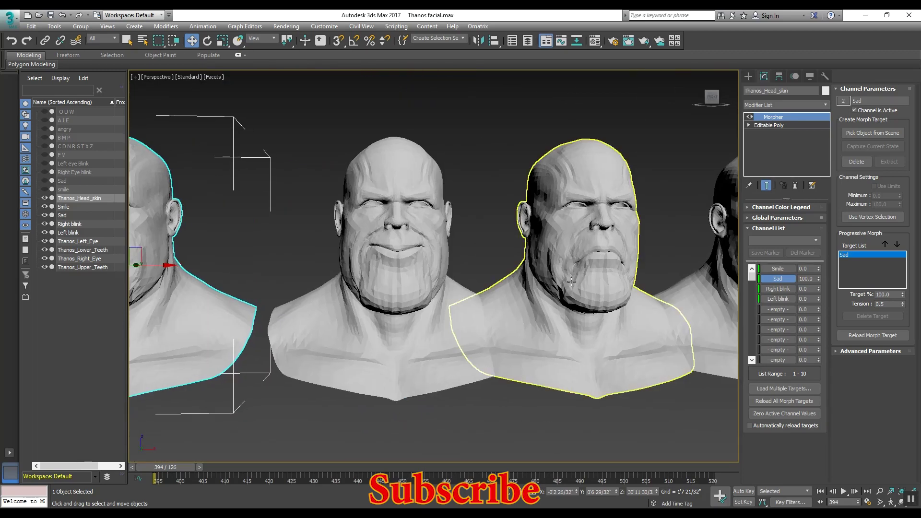
scroll(571, 281, down, 1)
middle_drag(571, 281, 453, 265)
scroll(454, 266, up, 4)
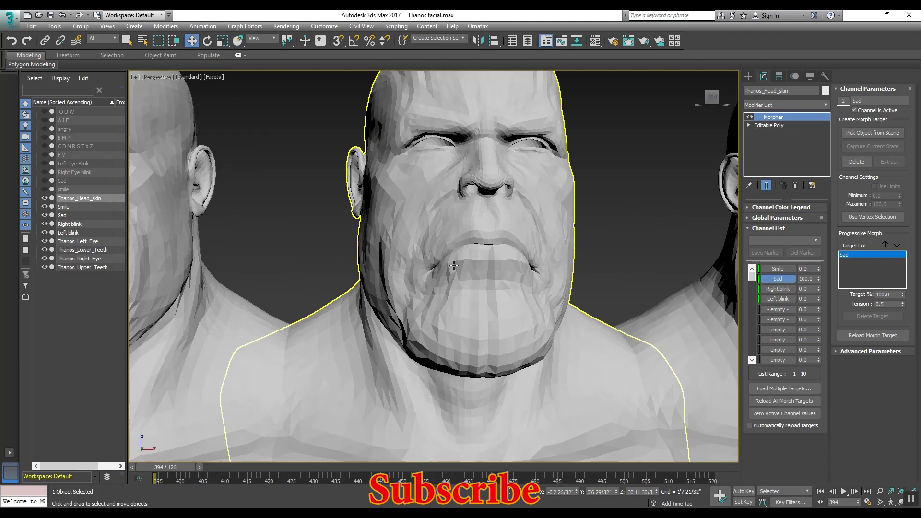
scroll(454, 265, down, 2)
scroll(450, 266, up, 2)
- Select the Sad head, show edged faces and centre the view on it
click(442, 268)
scroll(442, 268, down, 4)
mouse_move(466, 268)
middle_down()
mouse_move(441, 273)
mouse_move(486, 265)
middle_up()
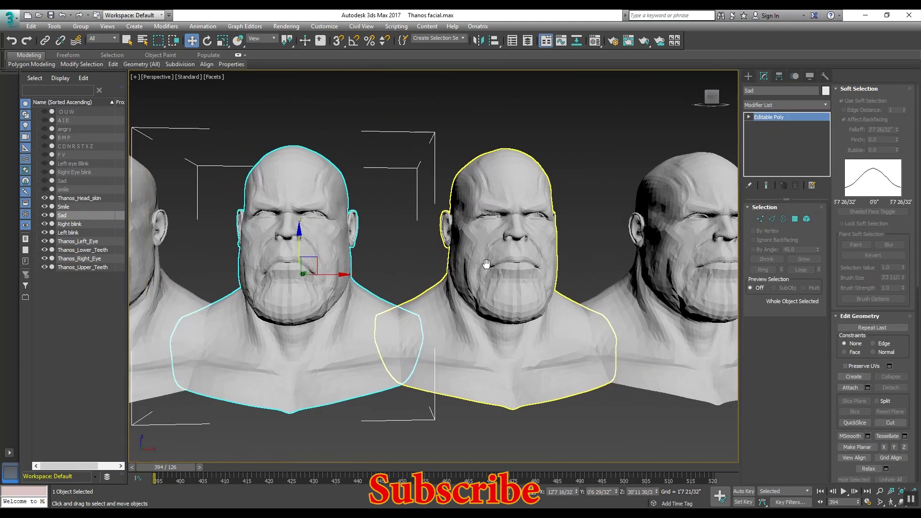
key(F4)
middle_drag(372, 268, 514, 259)
scroll(515, 256, up, 4)
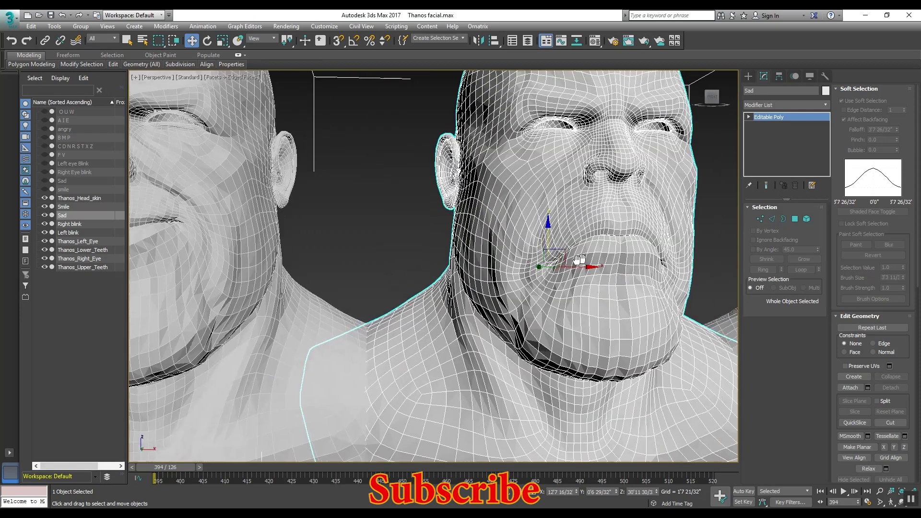
scroll(515, 255, up, 2)
scroll(512, 256, down, 2)
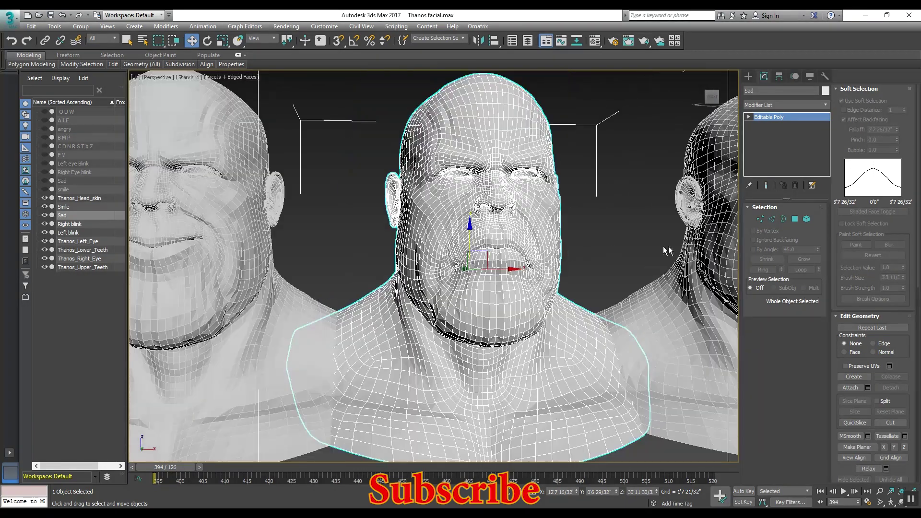
- Soft-select both Sad mouth corners, drag them down, then reselect Thanos_Head_skin
click(761, 219)
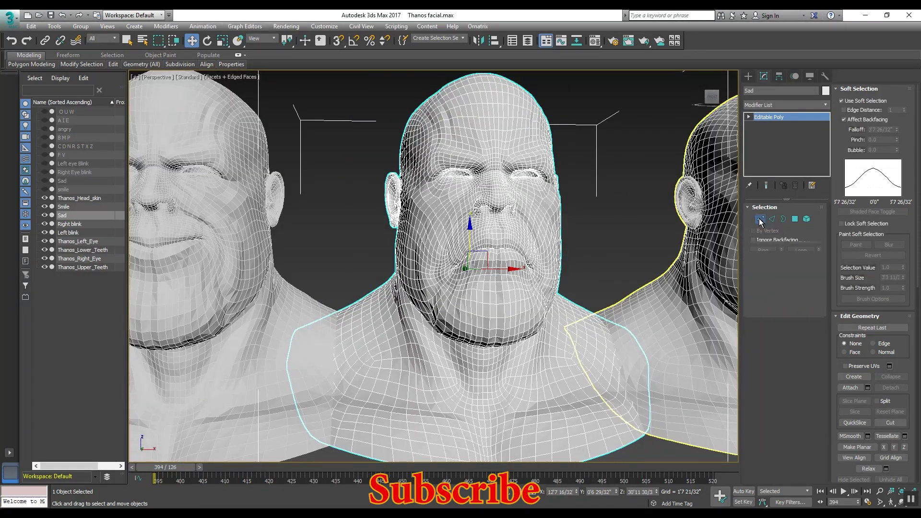
scroll(458, 262, up, 3)
scroll(457, 262, up, 2)
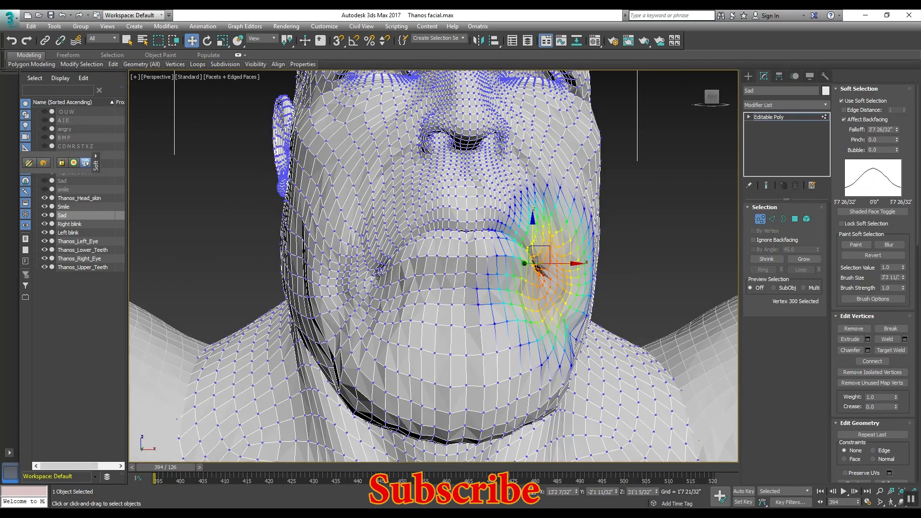
ctrl+click(375, 272)
scroll(438, 250, down, 3)
scroll(443, 233, down, 1)
scroll(451, 228, up, 1)
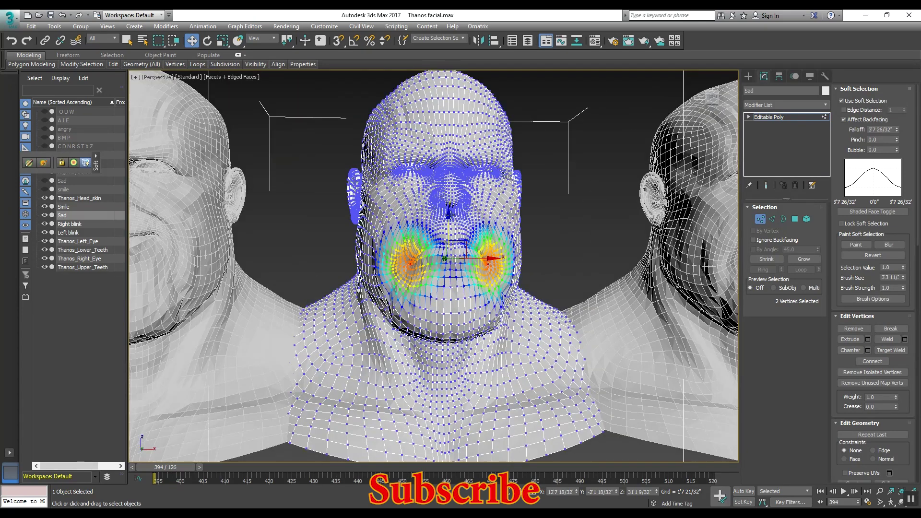
scroll(445, 220, up, 4)
middle_drag(449, 279, 446, 257)
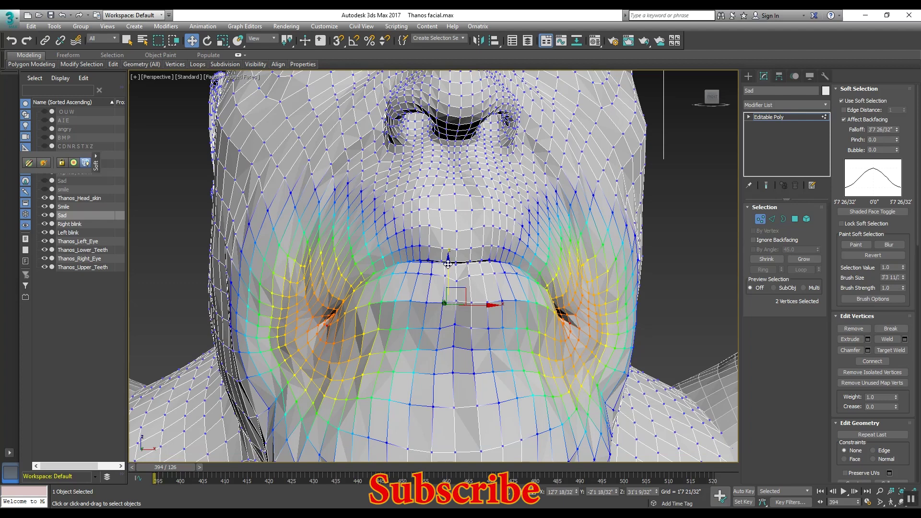
drag(448, 264, 451, 296)
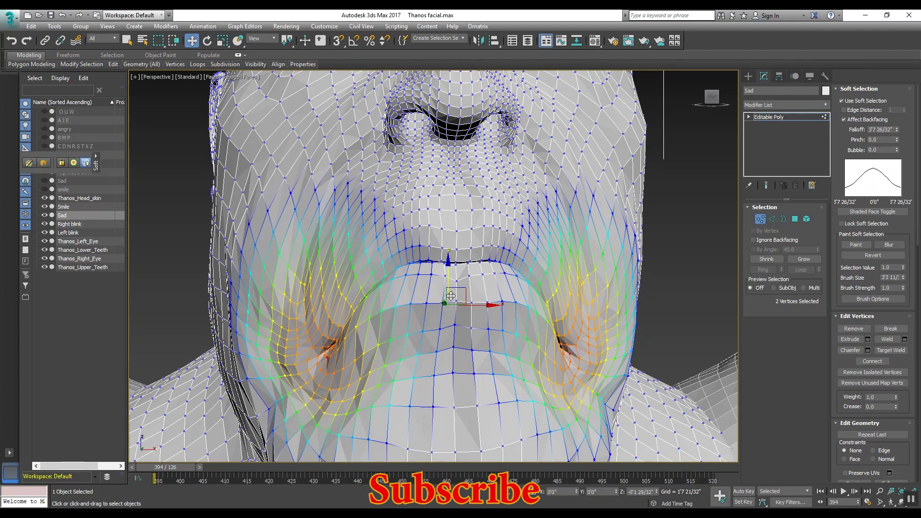
scroll(451, 295, down, 1)
scroll(451, 296, down, 3)
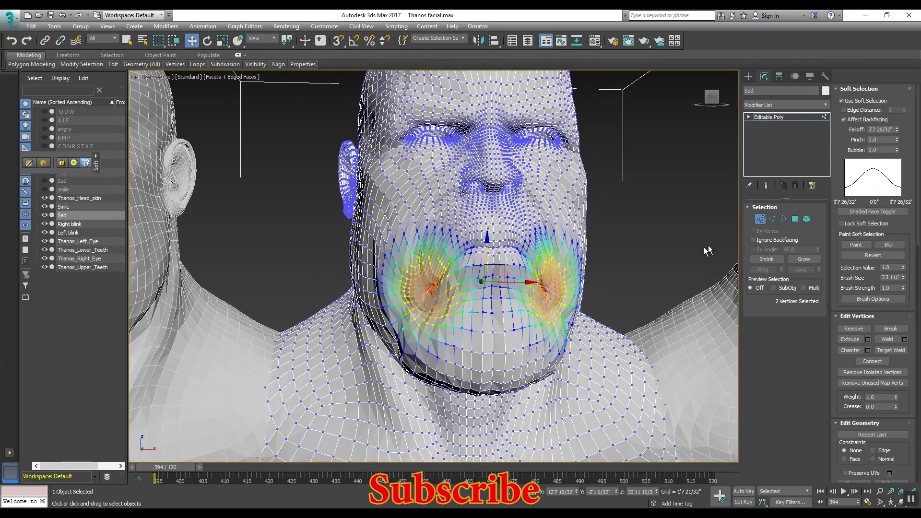
click(766, 118)
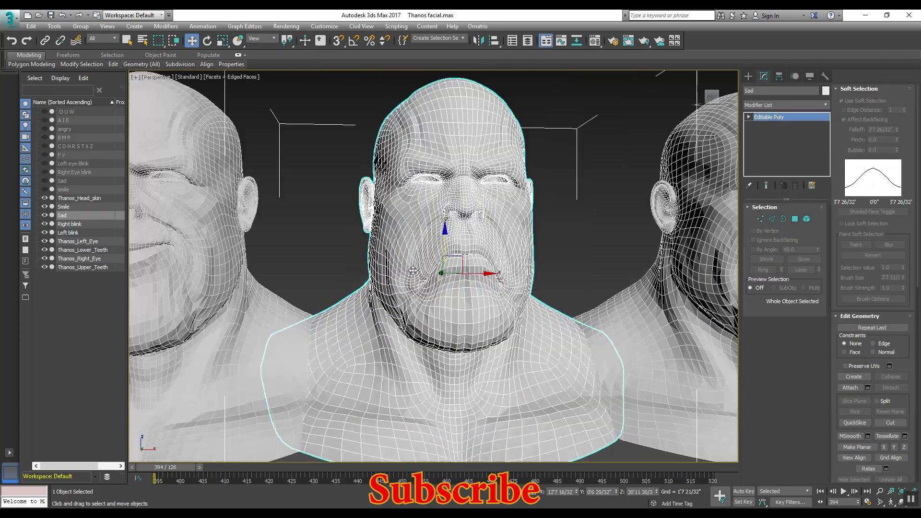
scroll(432, 273, down, 3)
middle_drag(288, 273, 380, 278)
scroll(493, 243, up, 3)
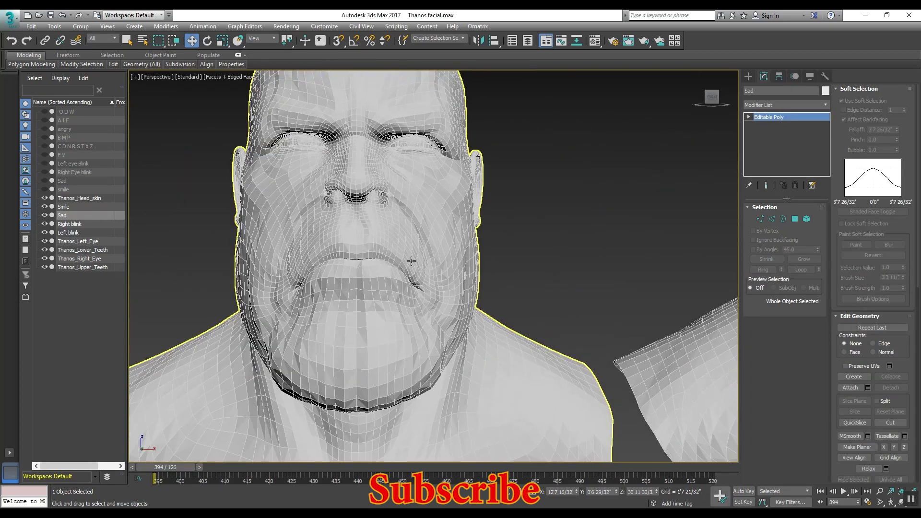
click(413, 260)
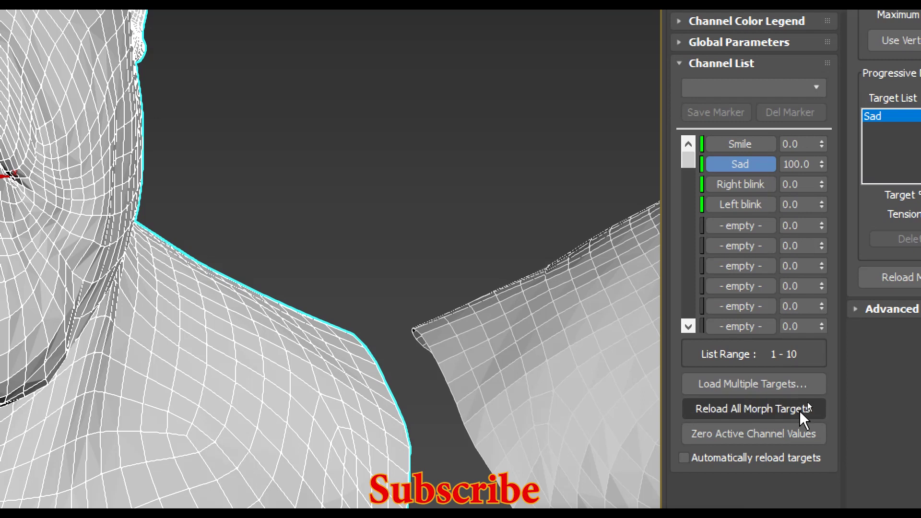
scroll(432, 338, down, 3)
scroll(388, 329, down, 2)
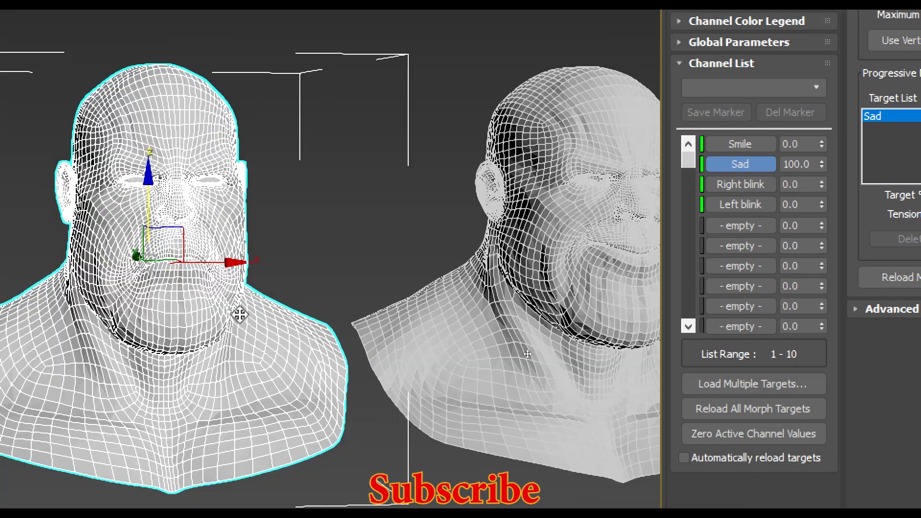
- Reload all morph targets on Thanos_Head_skin so Sad shows the new frown
middle_drag(239, 314, 460, 315)
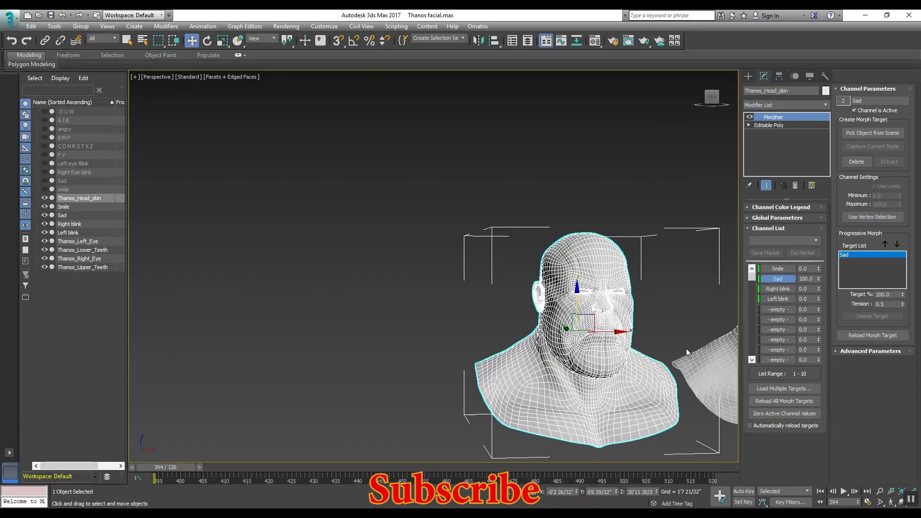
middle_drag(460, 317, 496, 308)
scroll(475, 306, up, 5)
click(780, 402)
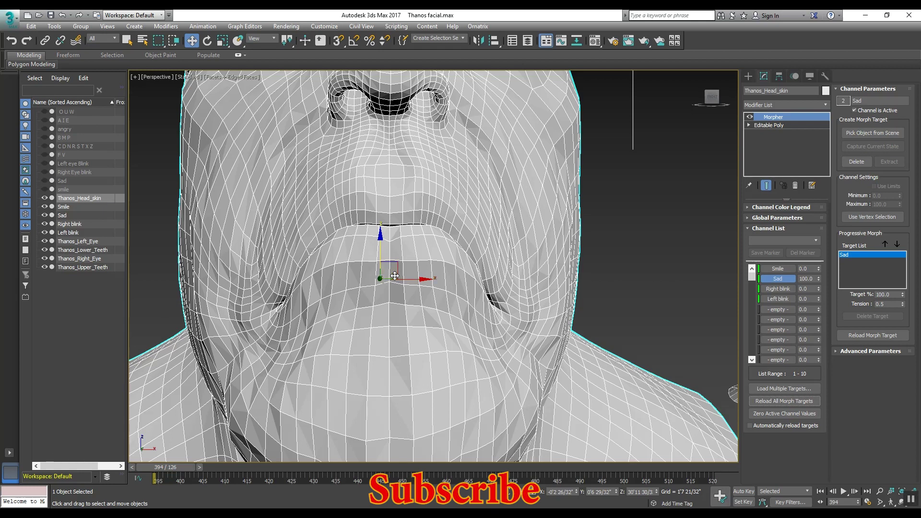
scroll(463, 308, down, 3)
- Orbit and pan around the heads to review the updated Sad frown
mouse_move(464, 293)
middle_down()
mouse_move(411, 313)
mouse_move(437, 302)
middle_up()
scroll(411, 314, down, 5)
scroll(460, 266, up, 2)
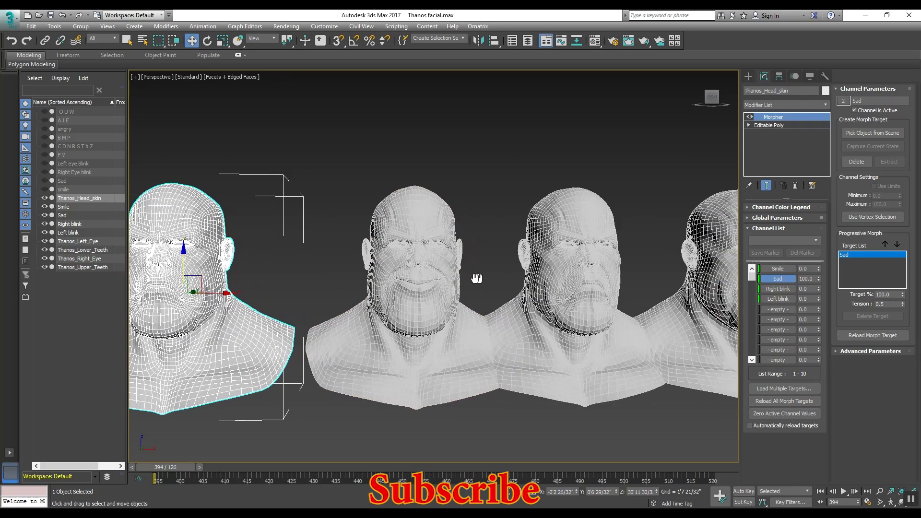
middle_drag(477, 278, 395, 268)
scroll(397, 268, down, 4)
scroll(355, 264, up, 5)
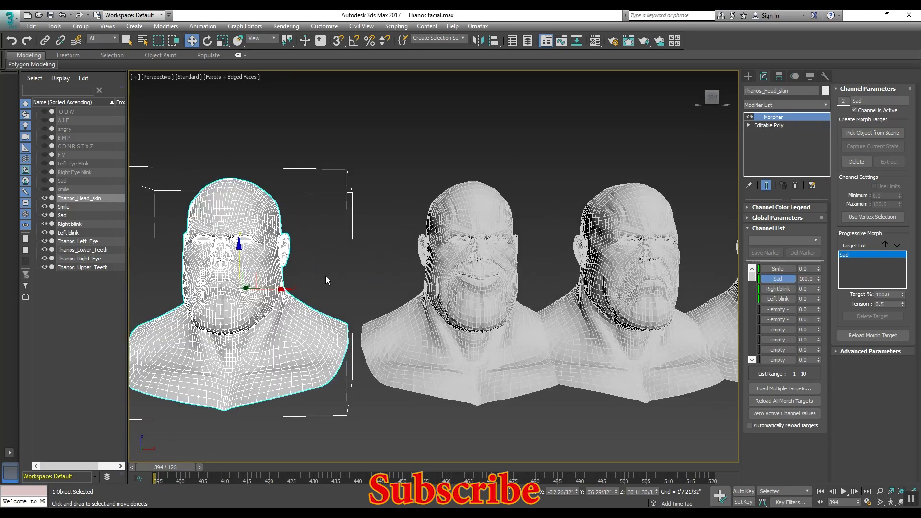
alt+middle_drag(326, 275, 431, 276)
scroll(411, 277, up, 3)
scroll(411, 277, down, 3)
key(F4)
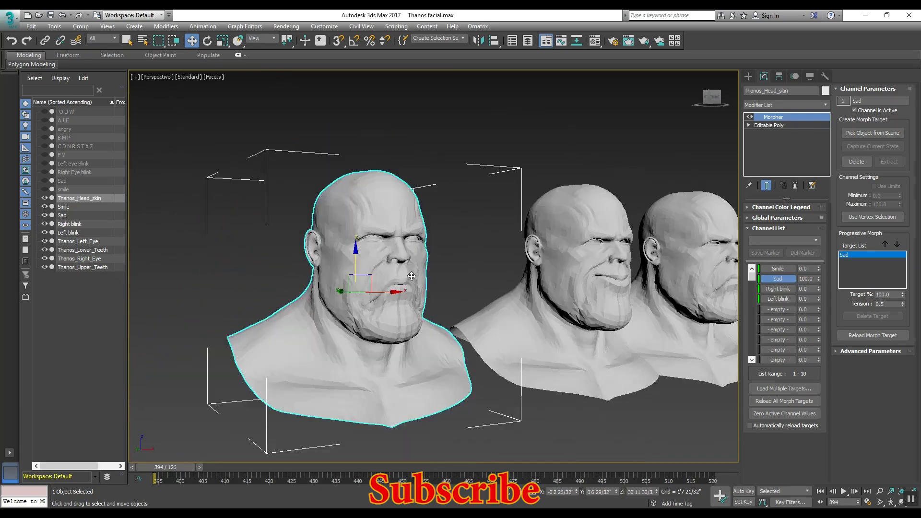
alt+middle_drag(447, 281, 422, 251)
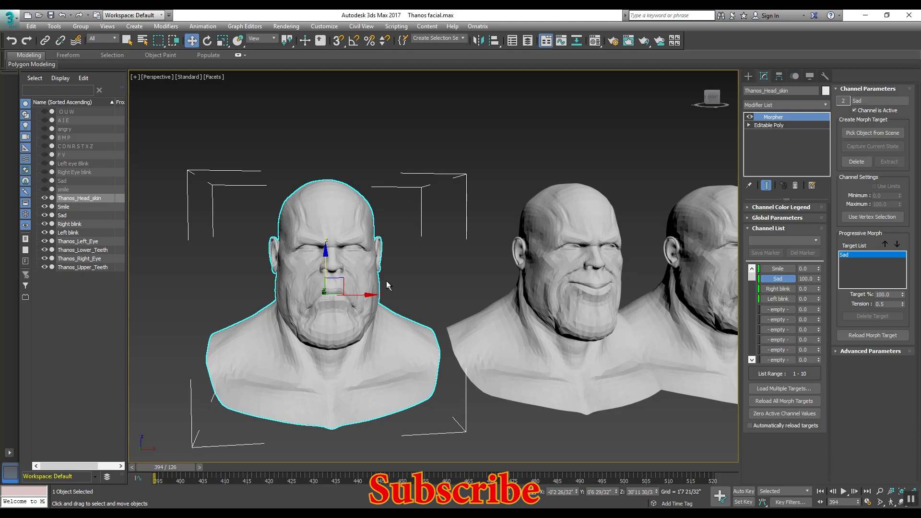
scroll(386, 281, down, 3)
mouse_move(437, 280)
alt+middle_down()
mouse_move(397, 269)
mouse_move(455, 273)
alt+middle_up()
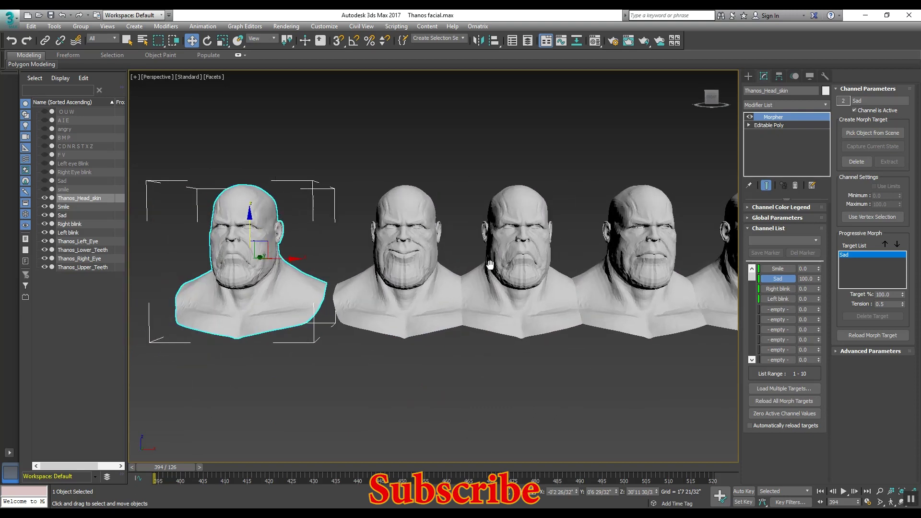
- Select the Smile target head, show its mesh edges and frame it
click(455, 273)
key(F4)
key(z)
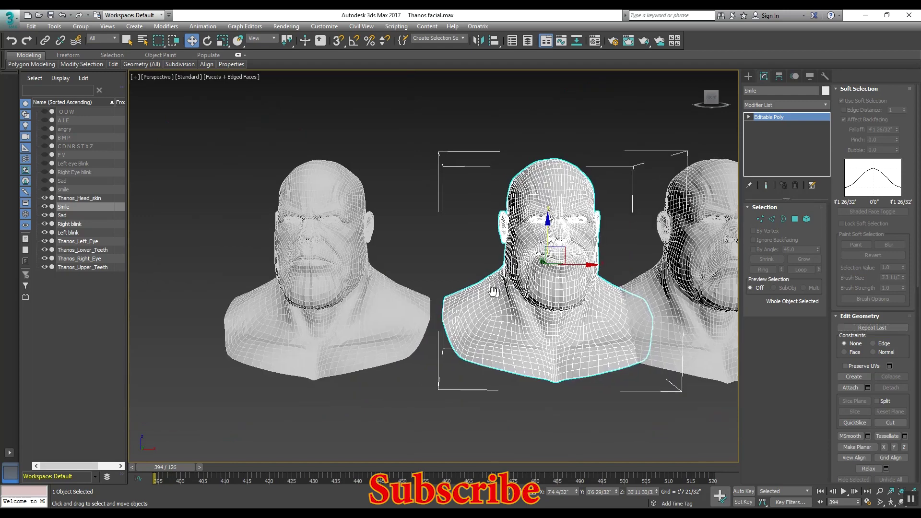
scroll(375, 274, down, 1)
scroll(367, 270, down, 2)
scroll(356, 263, down, 1)
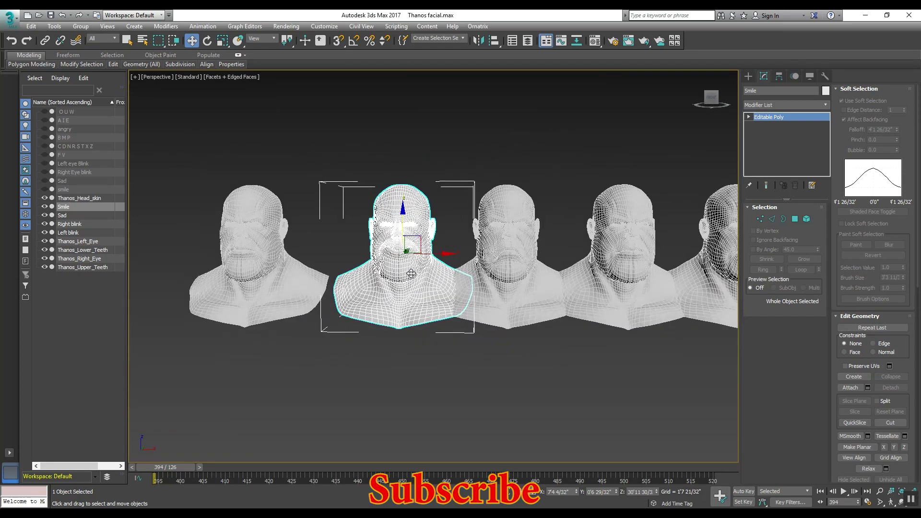
scroll(340, 255, down, 1)
scroll(360, 259, up, 1)
scroll(389, 266, up, 1)
scroll(412, 269, up, 1)
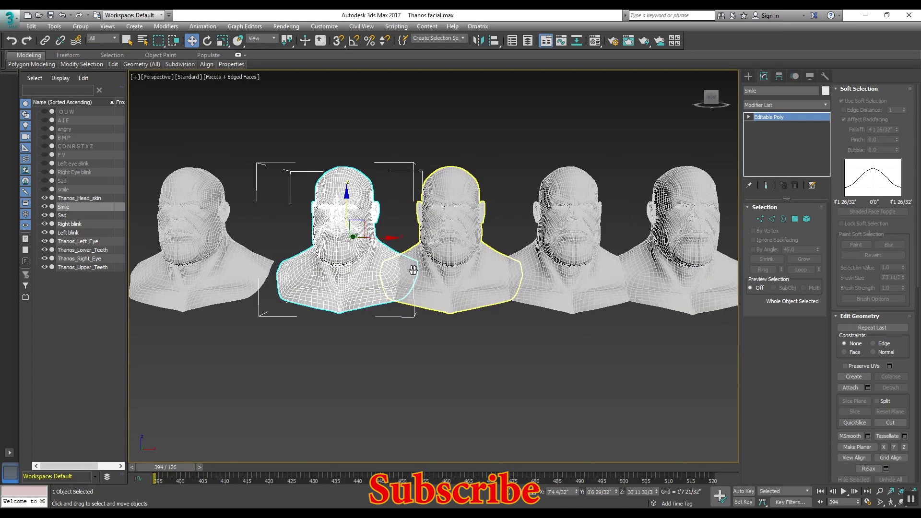